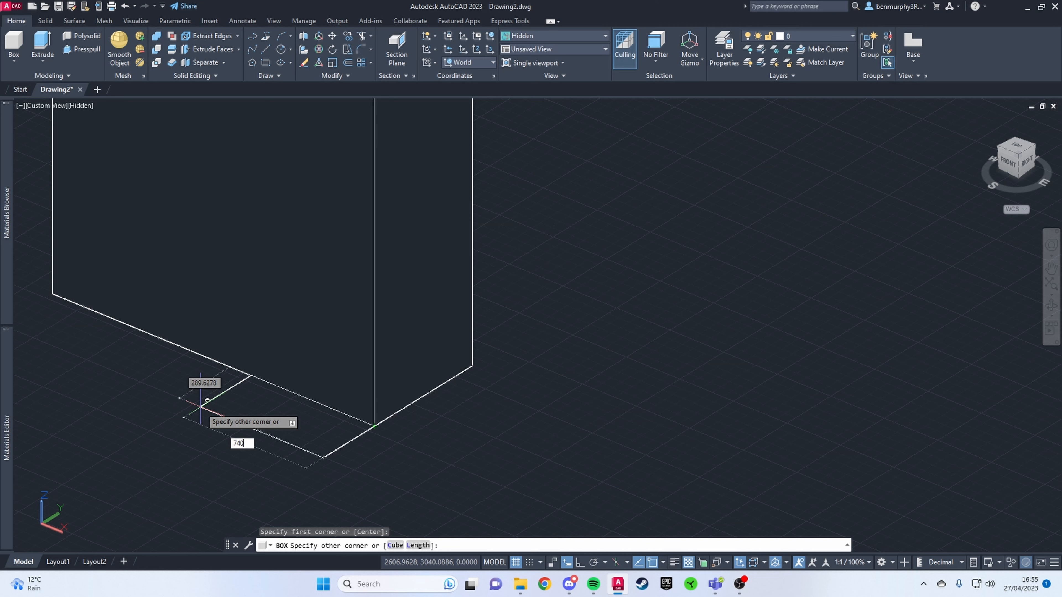
Create a 740 by 50 box from the large block's front bottom corner, matching the block's 2010 height
key("Return")
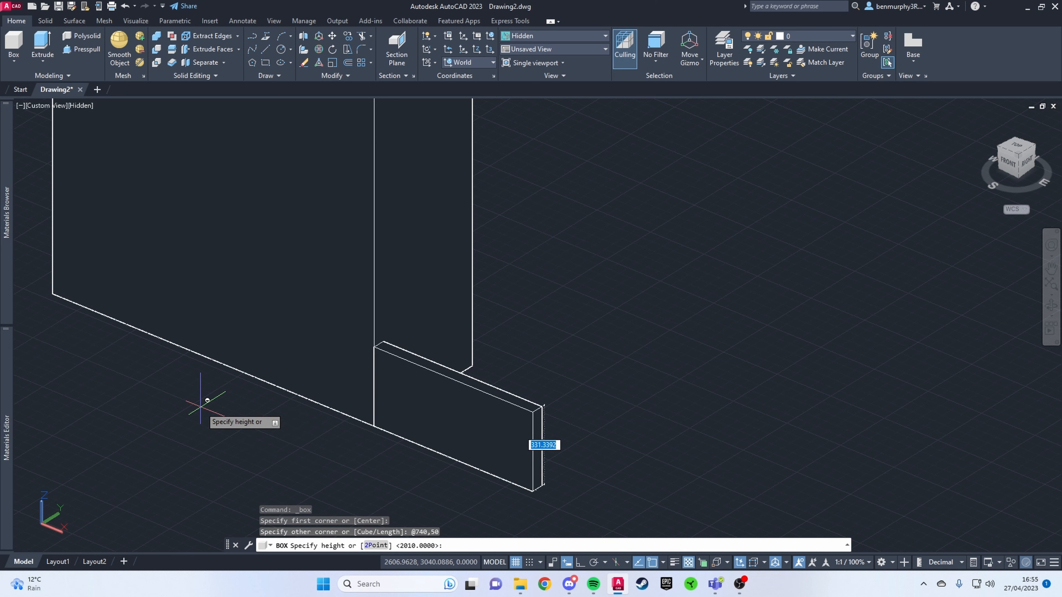
middle_click_drag(342, 241, 410, 243)
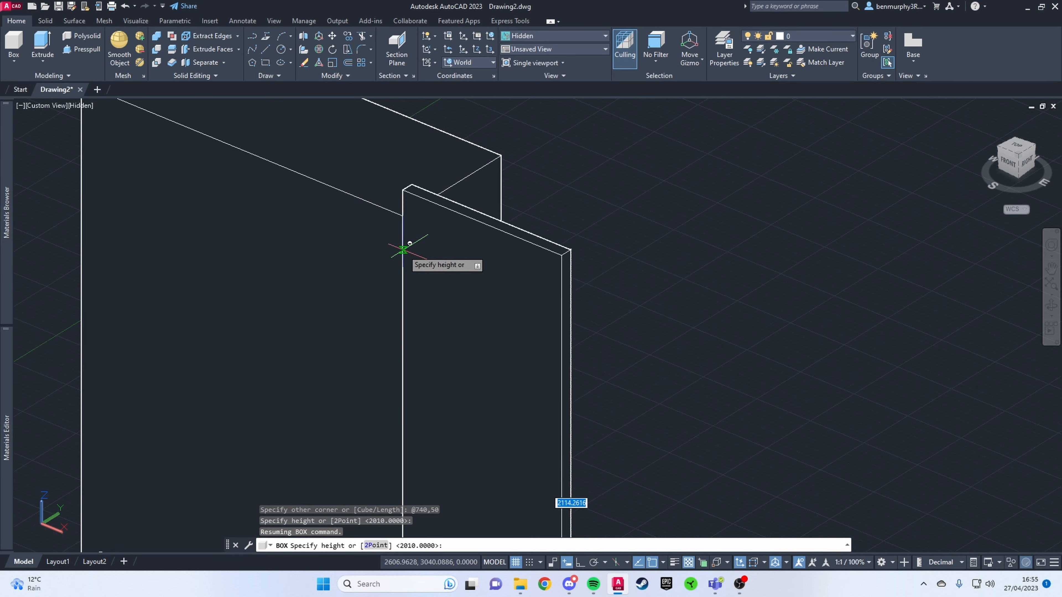
left_click(403, 216)
scroll(444, 347, "down", 1)
Move the new upright panel along the Y axis to a free spot in front of the large block
left_click(451, 411)
middle_click_drag(474, 425, 443, 362)
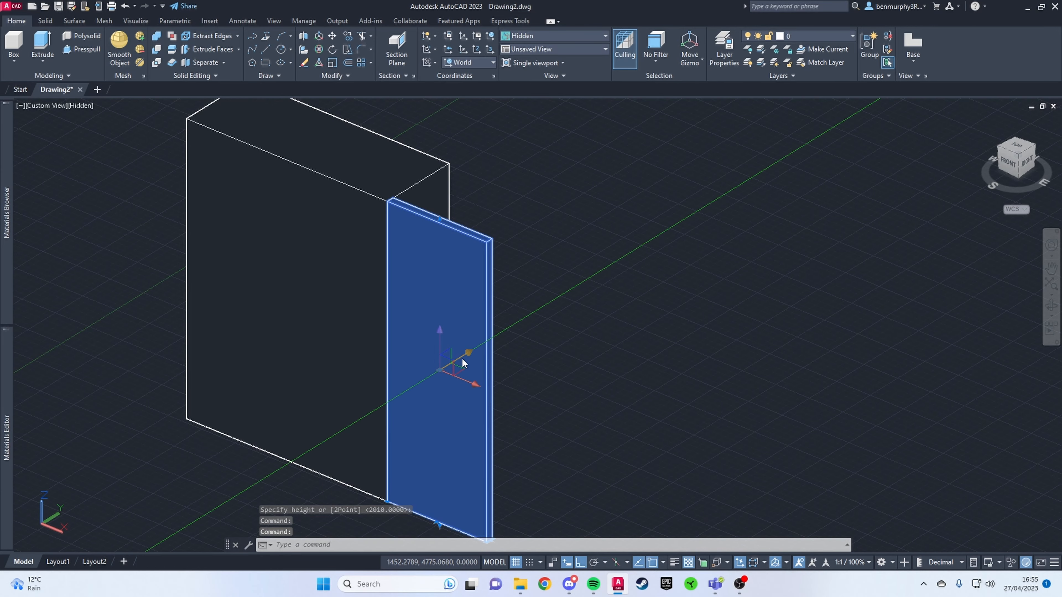
left_click(462, 359)
middle_click_drag(315, 418, 369, 349)
left_click(328, 367)
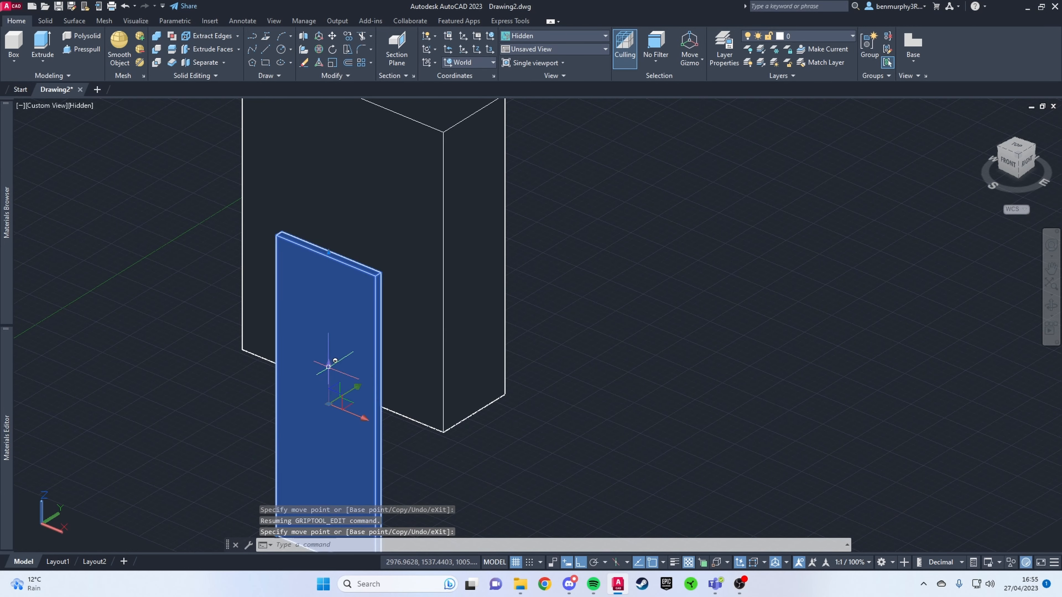
scroll(334, 377, "down", 3)
key("Escape")
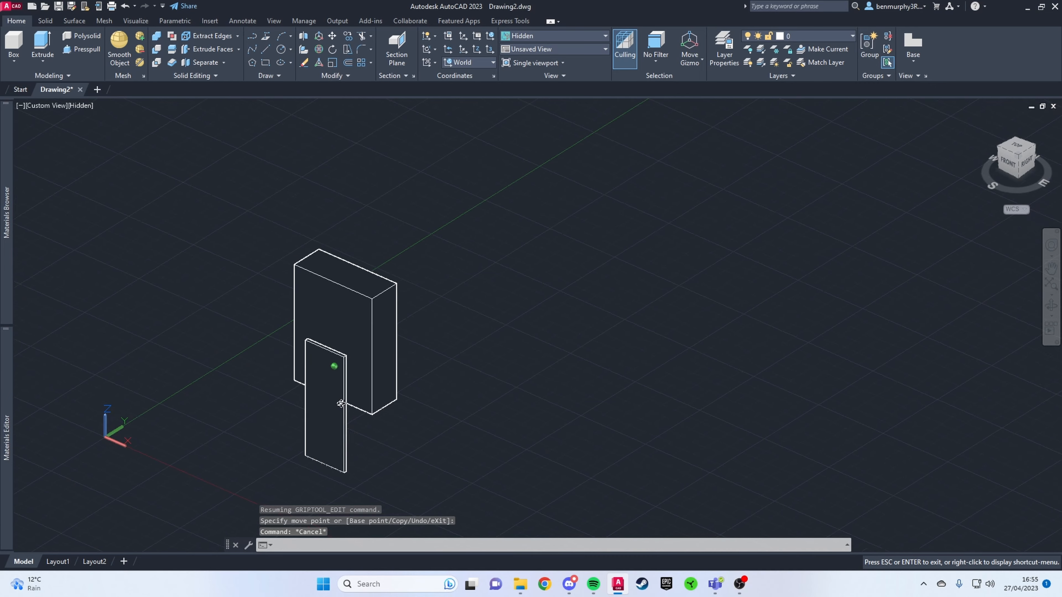
Create a 10 by 2 box from the panel's front right bottom corner up to the panel's full height
scroll(337, 414, "up", 2)
scroll(337, 414, "up", 2)
left_click(13, 42)
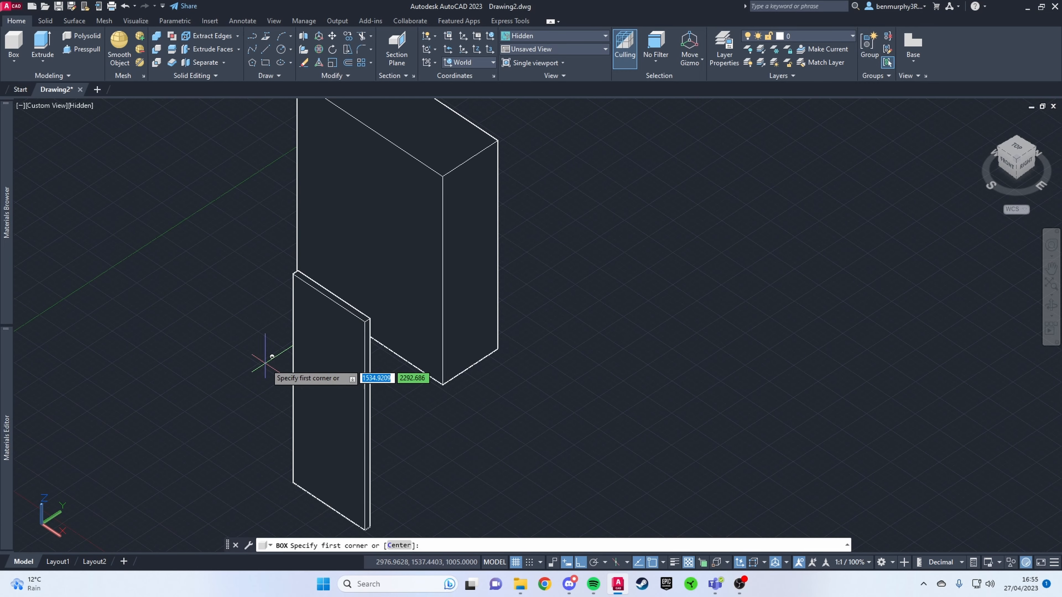
middle_click_drag(261, 360, 331, 322, "shift")
middle_click_drag(459, 478, 451, 185)
middle_click_drag(493, 505, 453, 297)
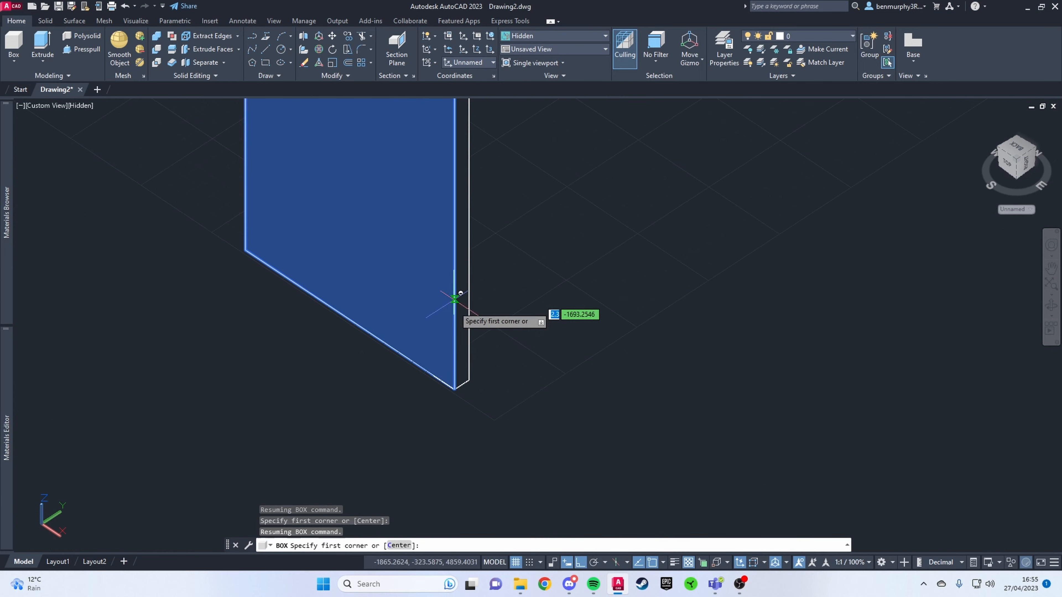
scroll(455, 382, "up", 3)
left_click(454, 396)
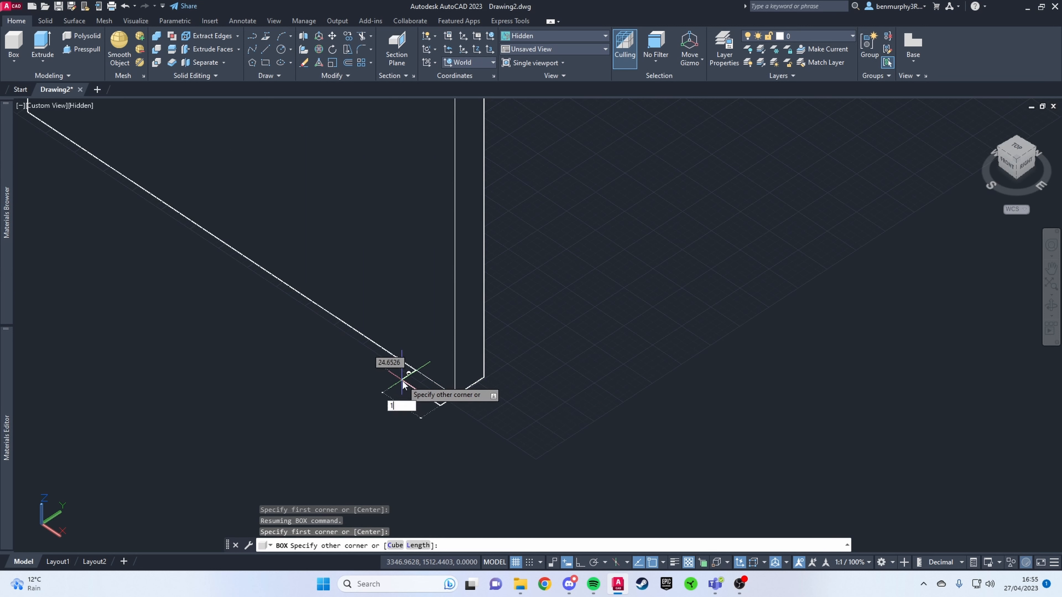
key("Return")
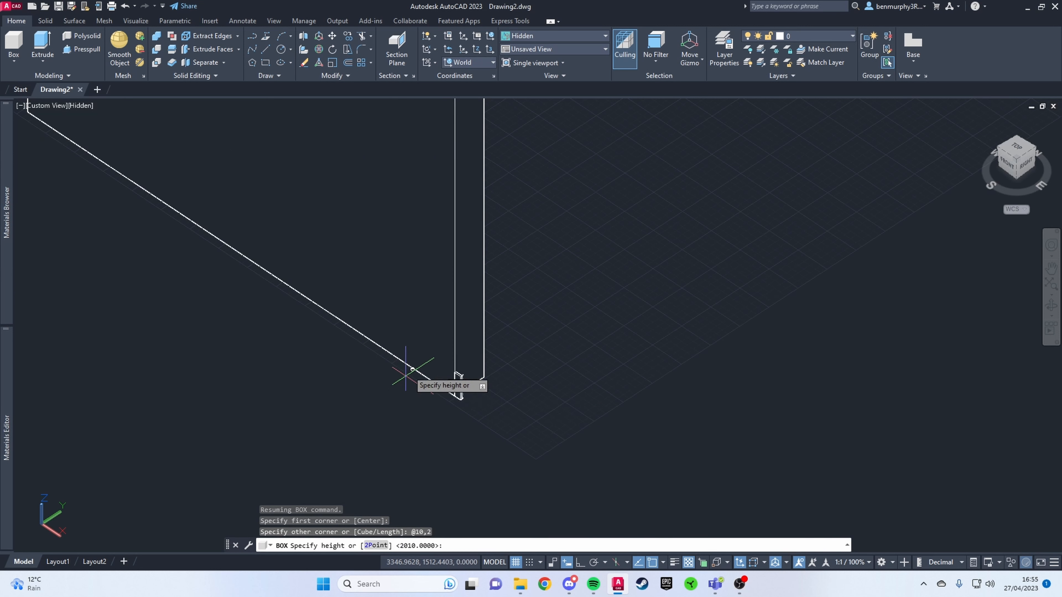
middle_click_drag(424, 276, 422, 460)
scroll(421, 279, "up", 5)
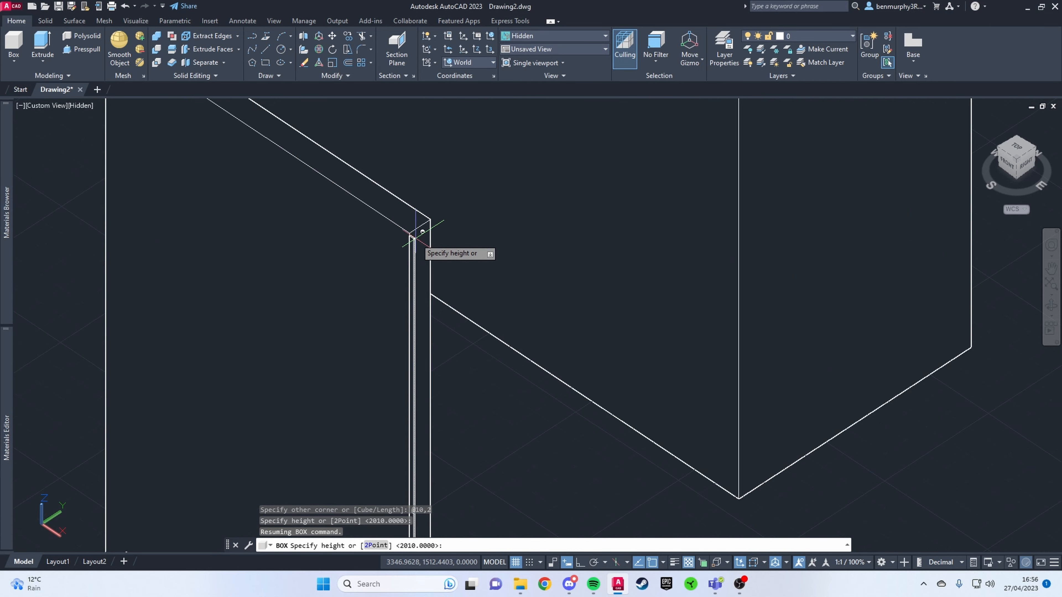
left_click(410, 233)
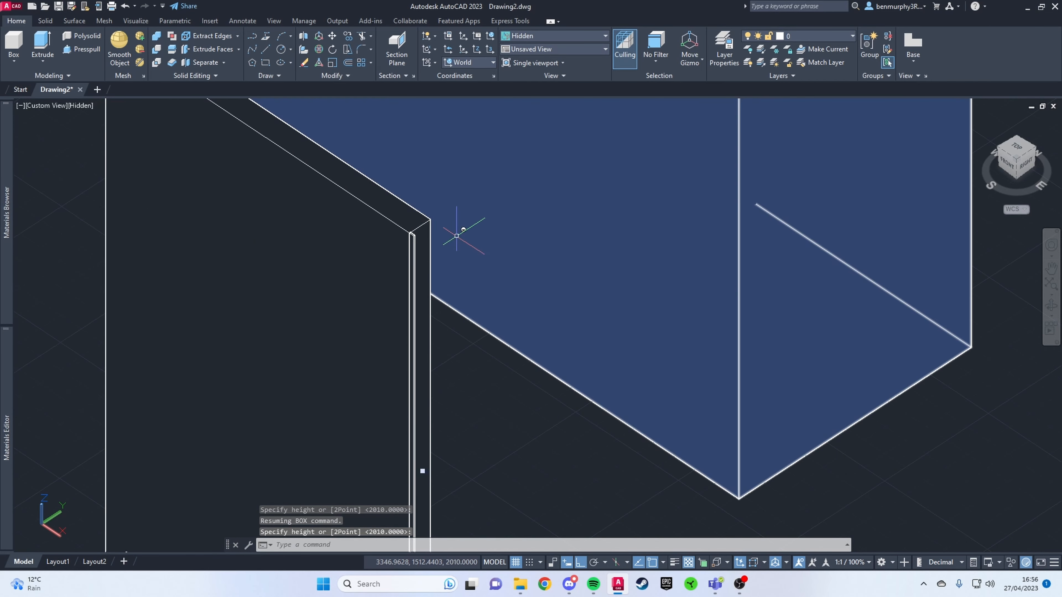
Move the thin strip by its top back outer corner onto the panel's front top corner, flush with the right edge
type("mo")
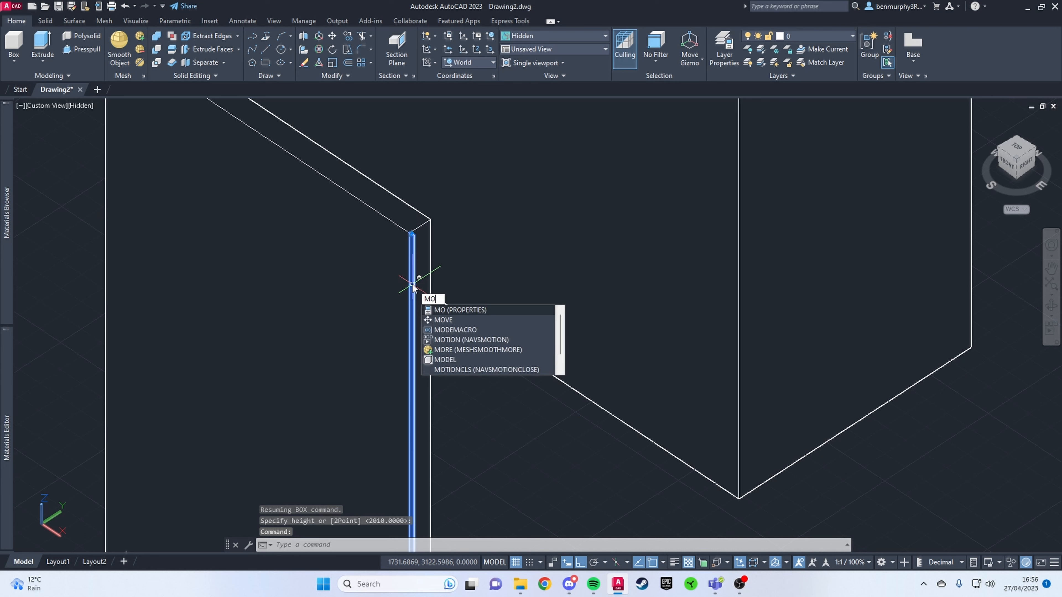
type("ve")
key("Return")
scroll(414, 234, "up", 5)
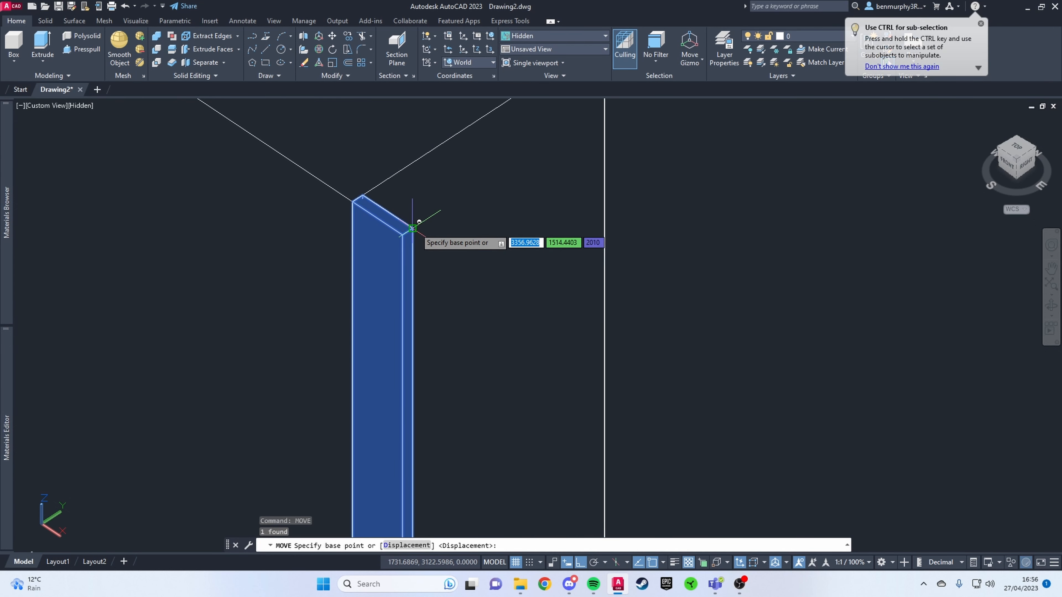
left_click(362, 202)
left_click(356, 203)
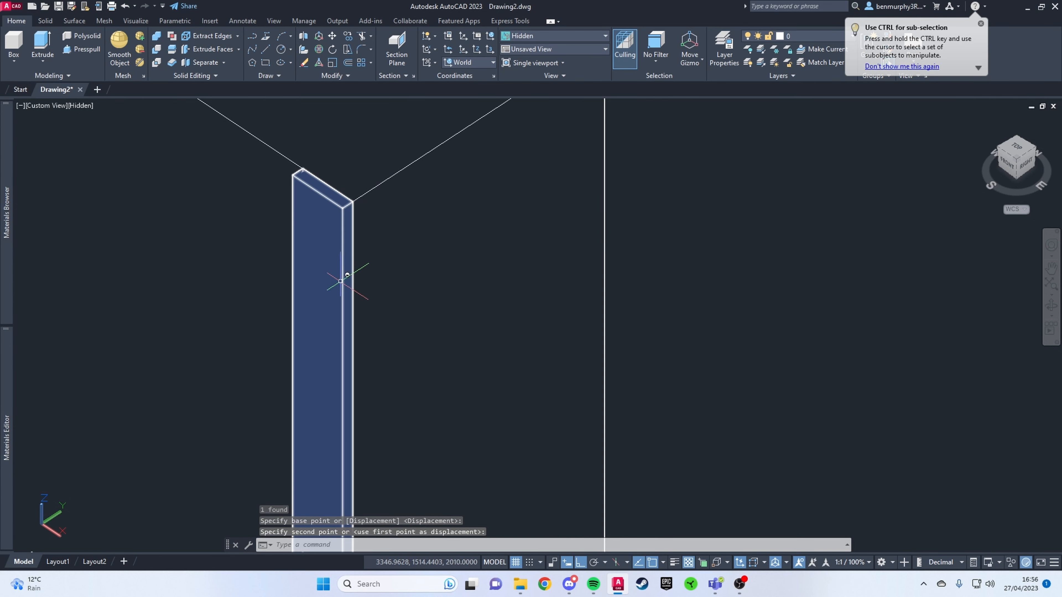
Copy the vertical strip across the panel's front face to the opposite side edge
scroll(330, 318, "down", 3)
scroll(327, 328, "down", 6)
scroll(329, 345, "up", 3)
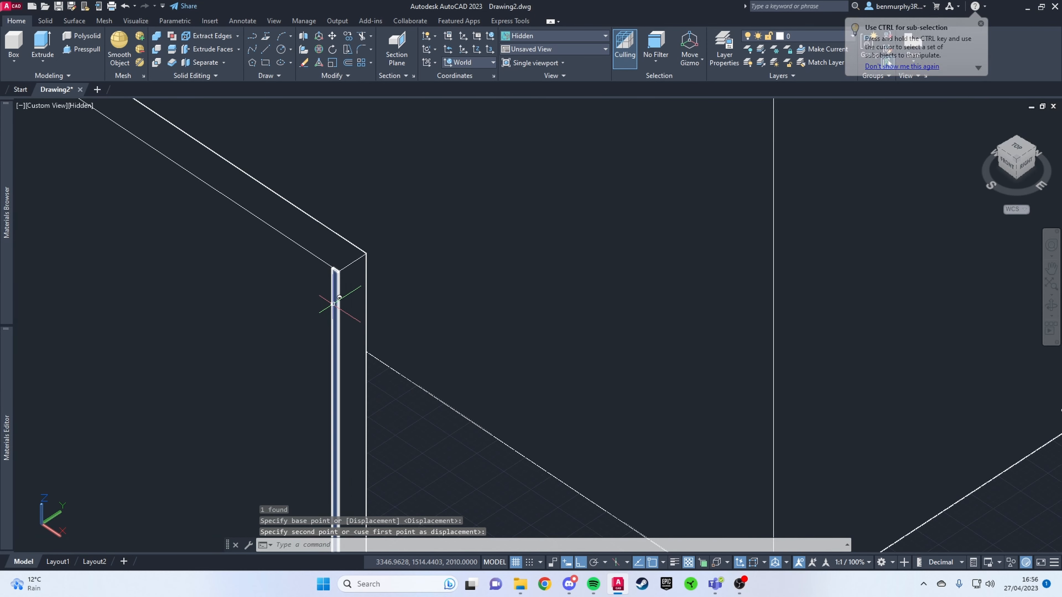
left_click(333, 300)
scroll(334, 285, "up", 4)
type("op")
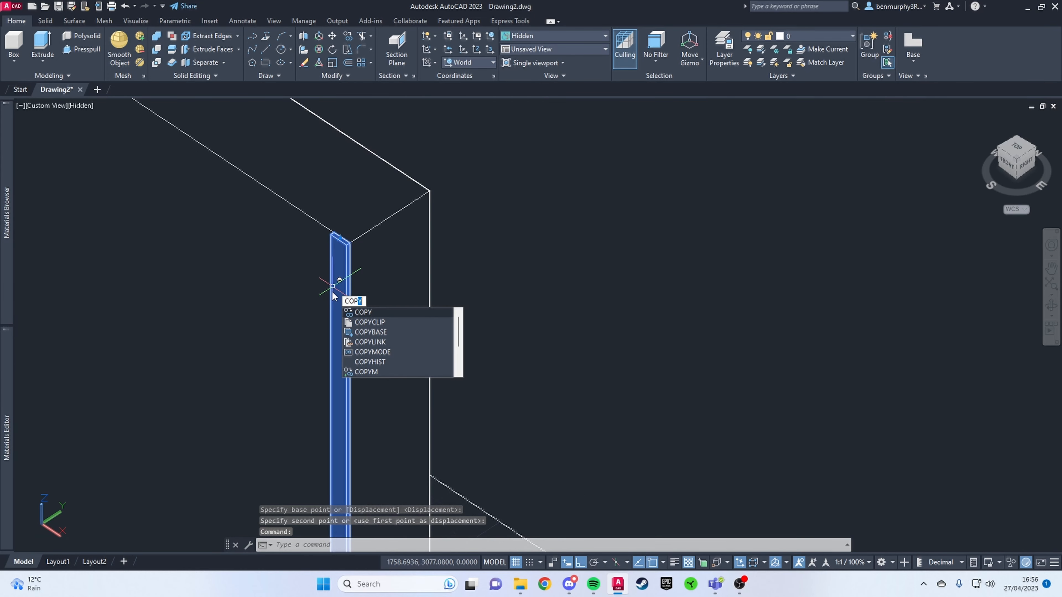
key("Return")
scroll(336, 238, "up", 3)
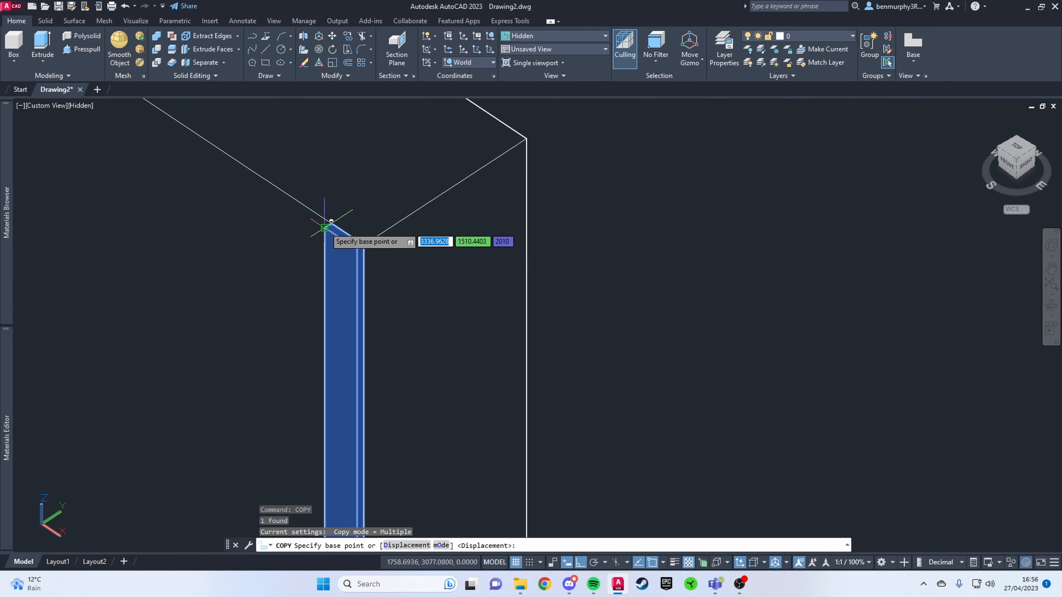
left_click(331, 223)
scroll(296, 198, "down", 4)
middle_click_drag(299, 196, 456, 450)
scroll(441, 423, "down", 2)
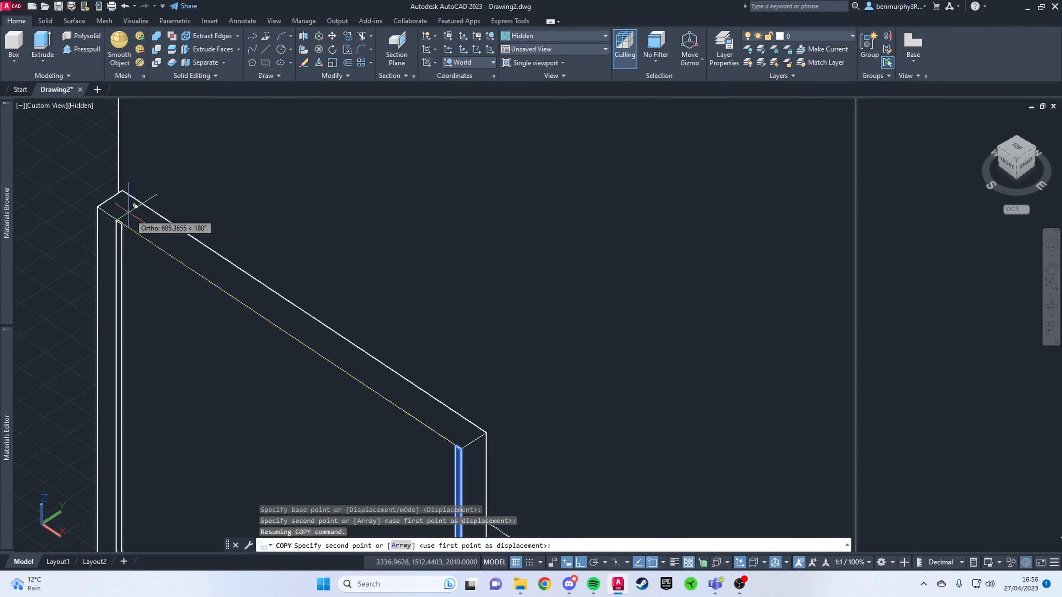
scroll(129, 202, "up", 2)
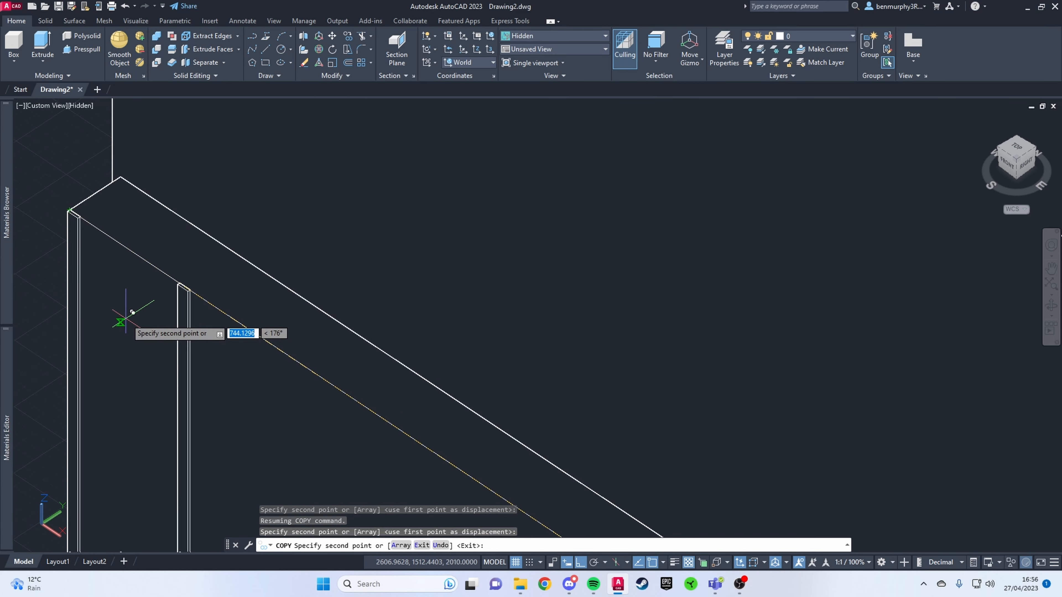
key("Escape")
Create a thin horizontal box along the panel's top edge, spanning between the two vertical strips
scroll(126, 319, "down", 4)
middle_click_drag(124, 321, 178, 323, "shift")
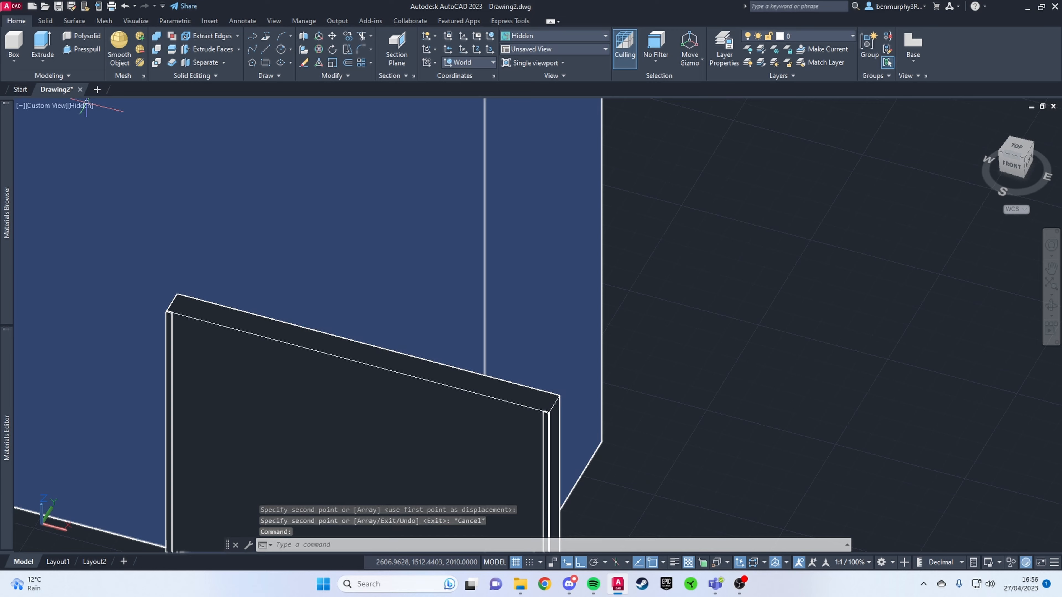
left_click(16, 42)
scroll(178, 373, "up", 3)
middle_click_drag(178, 372, 174, 252, "shift")
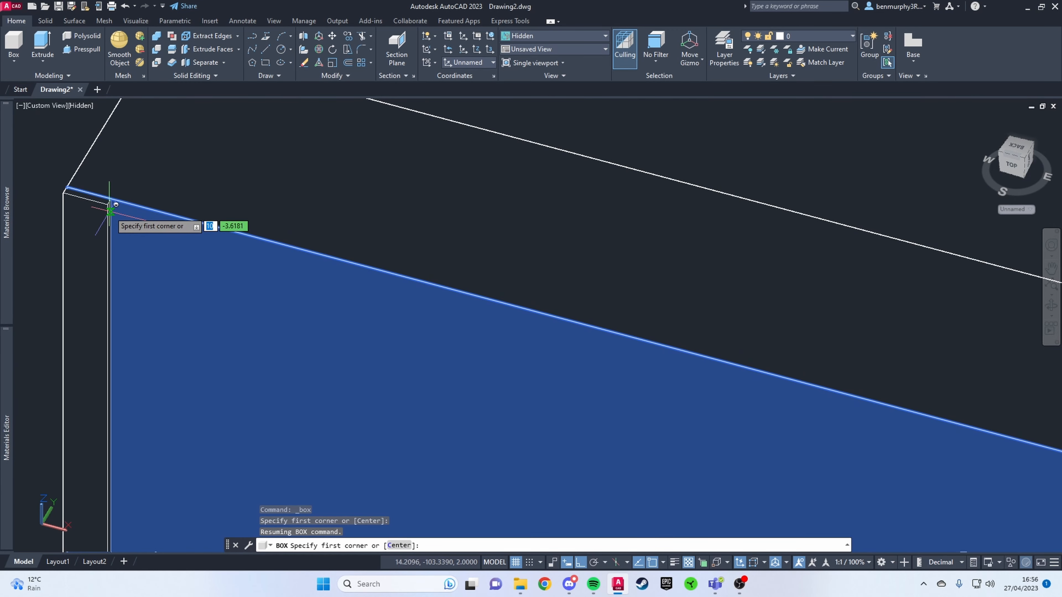
left_click(111, 199)
scroll(193, 265, "down", 4)
middle_click_drag(397, 364, 563, 383, "shift")
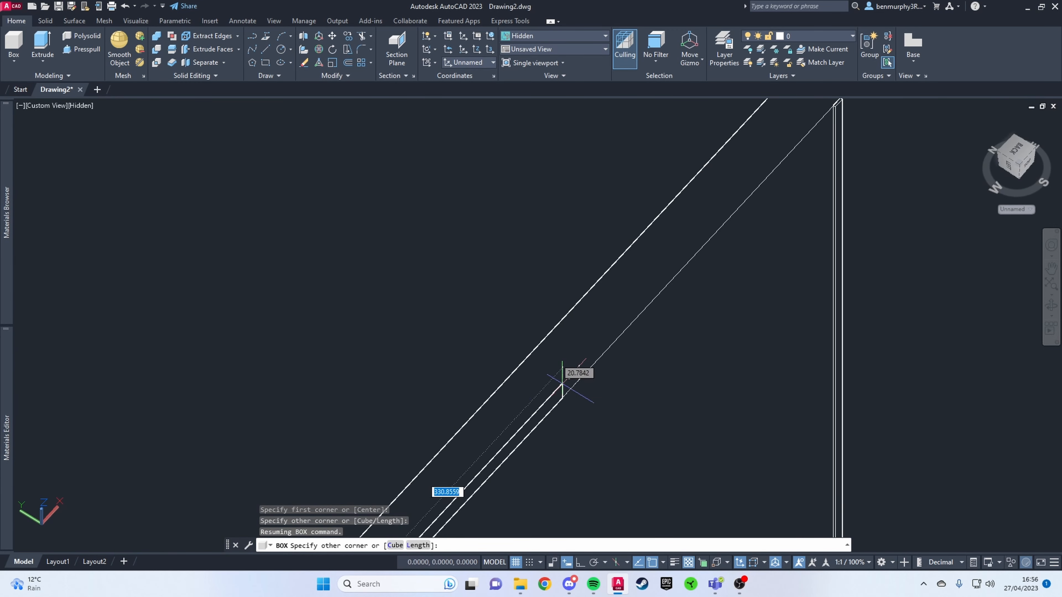
middle_click_drag(613, 346, 329, 383)
scroll(581, 164, "up", 3)
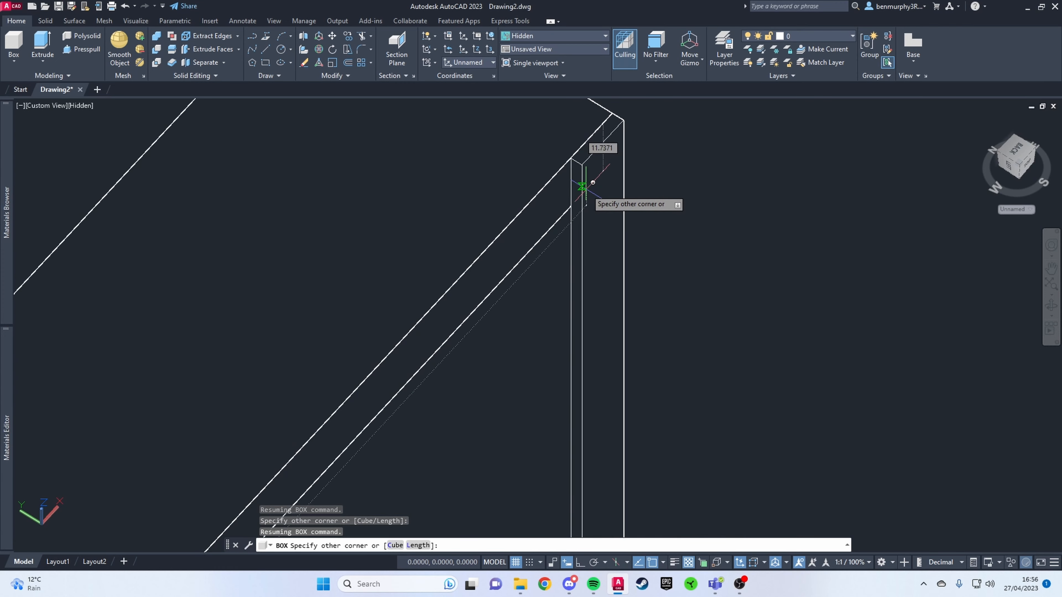
key("Escape")
scroll(581, 246, "down", 5)
key("Escape")
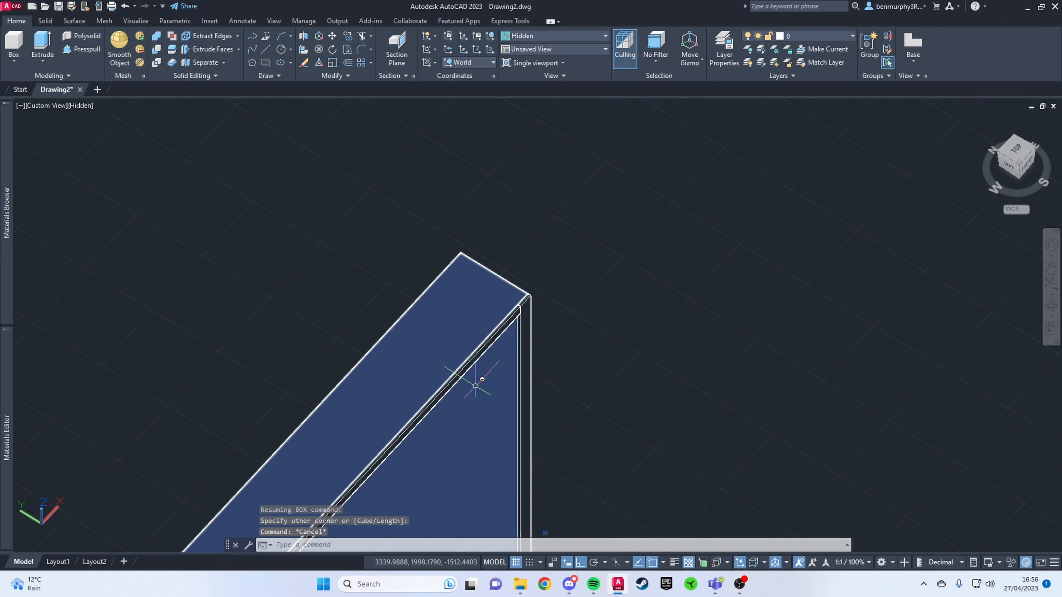
Set the height of the horizontal bar at the panel's top to 10 by grip editing
middle_click_drag(443, 436, 417, 329, "shift")
left_click(162, 363)
scroll(160, 362, "up", 4)
middle_click_drag(274, 385, 233, 365, "shift")
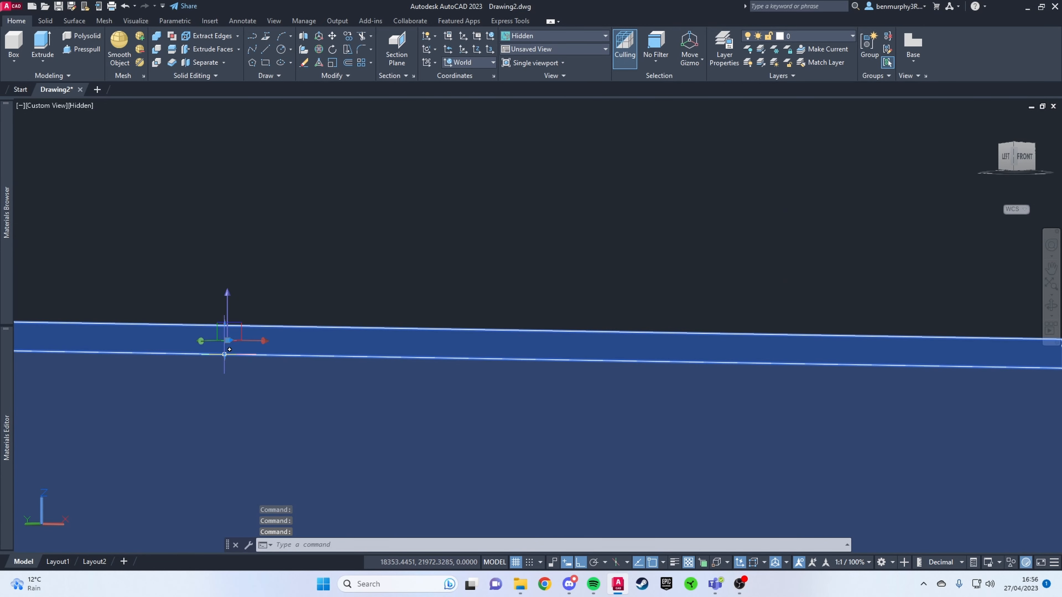
left_click(227, 341)
type("1")
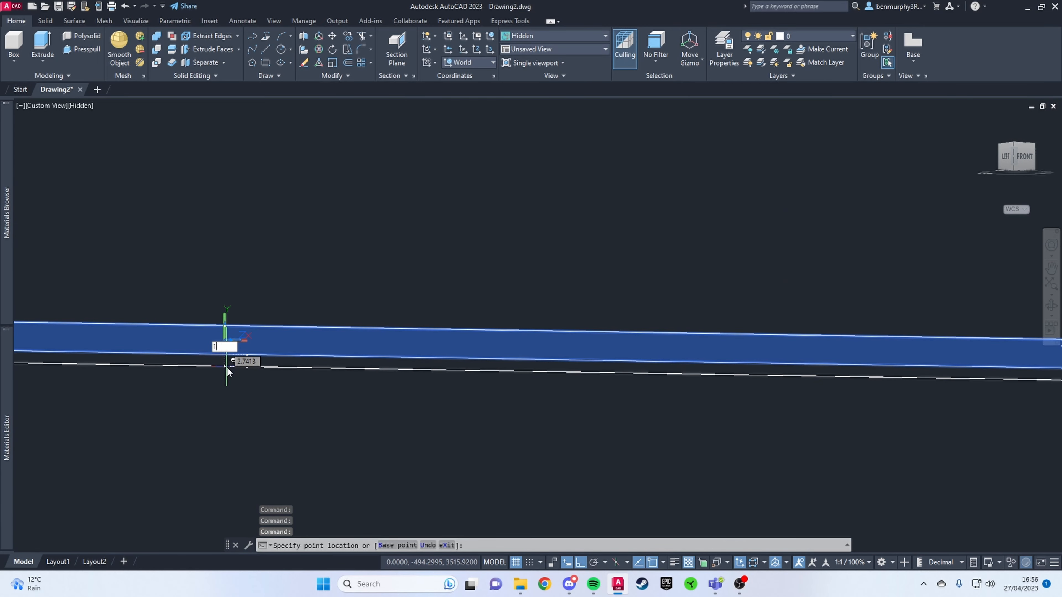
type("0")
key("Return")
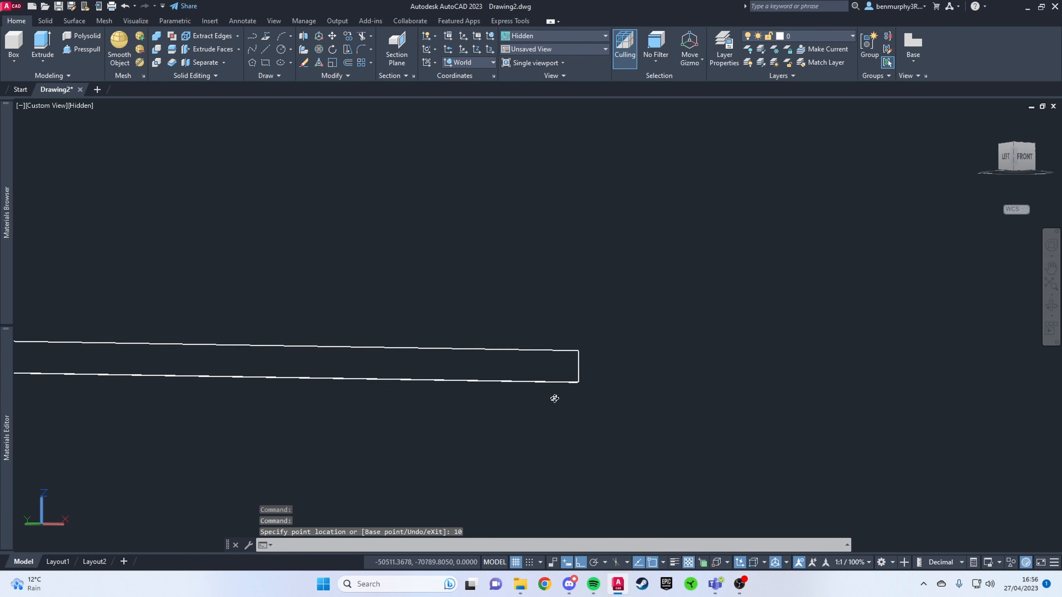
Copy the top bar straight down from its lower right corner to the panel's bottom edge between the strips
middle_click_drag(554, 398, 586, 402, "shift")
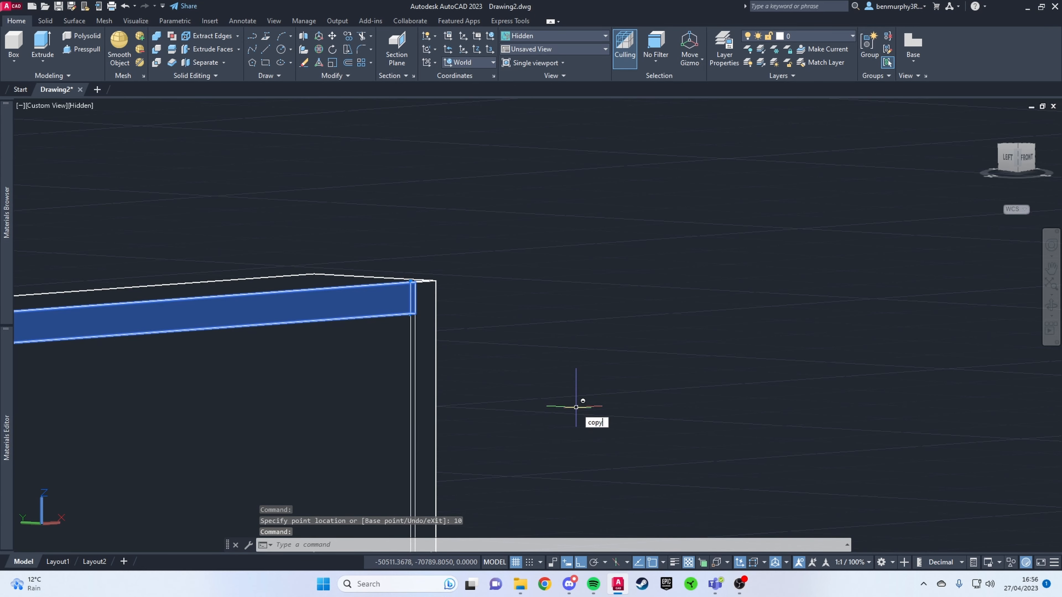
key("Return")
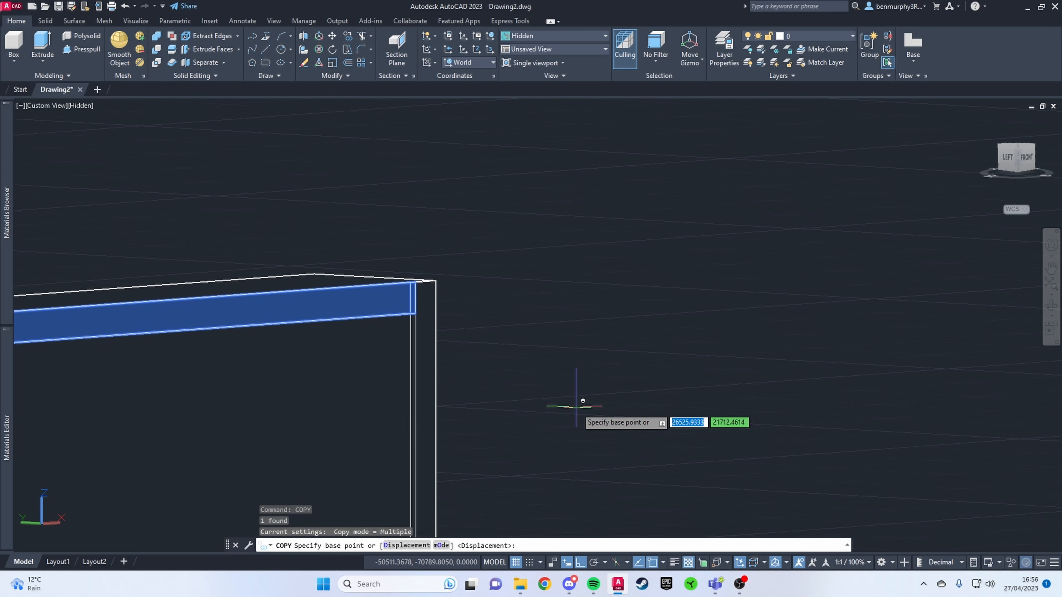
left_click(415, 313)
scroll(415, 313, "down", 3)
scroll(418, 289, "up", 5)
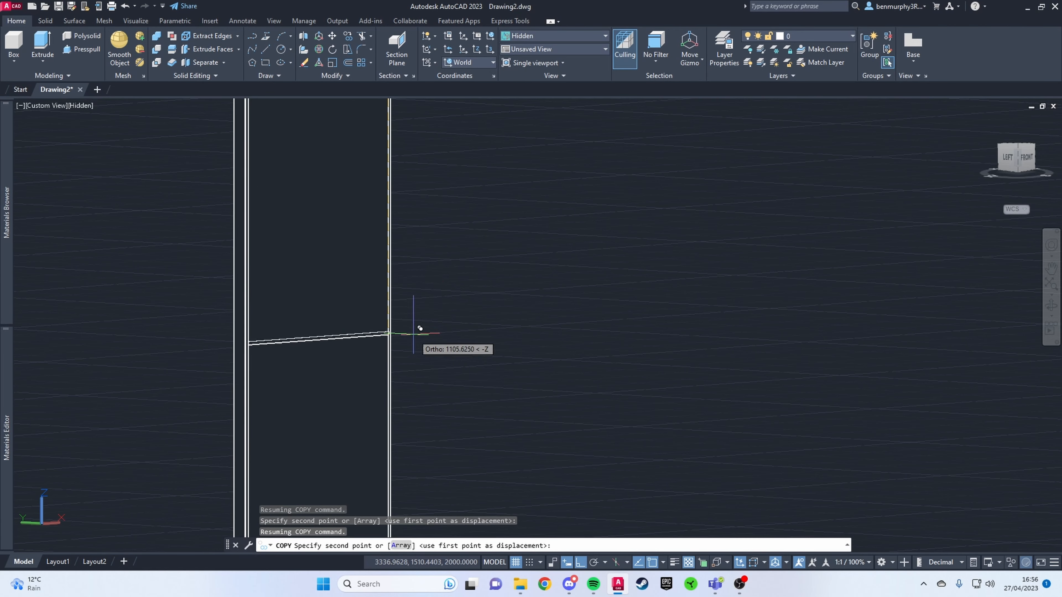
scroll(391, 408, "up", 5)
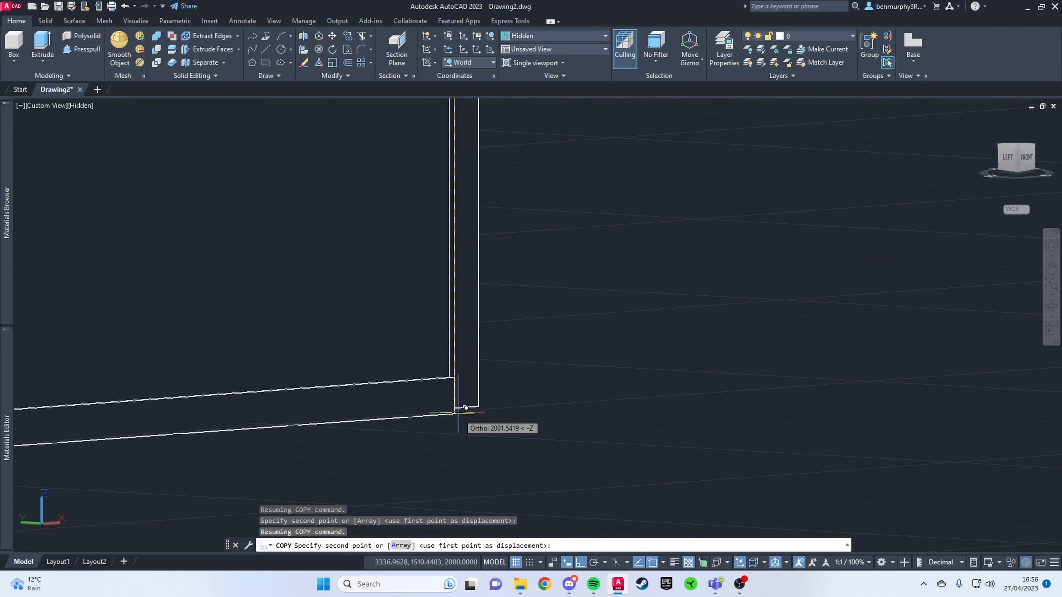
left_click(455, 408)
scroll(446, 356, "down", 3)
key("Escape")
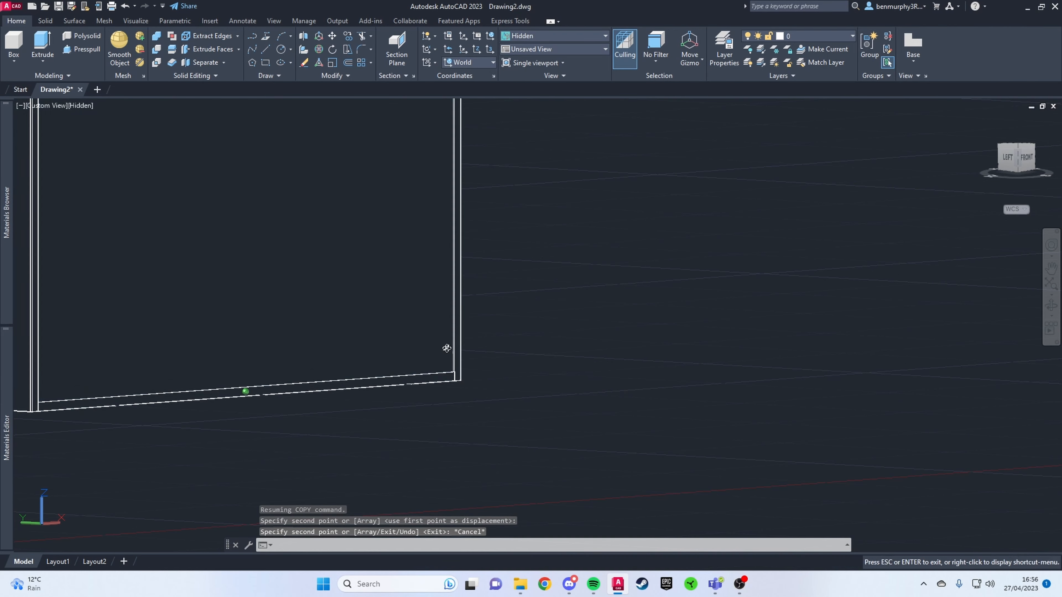
Create a thin horizontal box directly beneath the top bar on the panel's front face, spanning between the two vertical strips
scroll(446, 348, "down", 5)
middle_click_drag(481, 287, 377, 257, "shift")
scroll(377, 192, "up", 5)
scroll(324, 182, "up", 4)
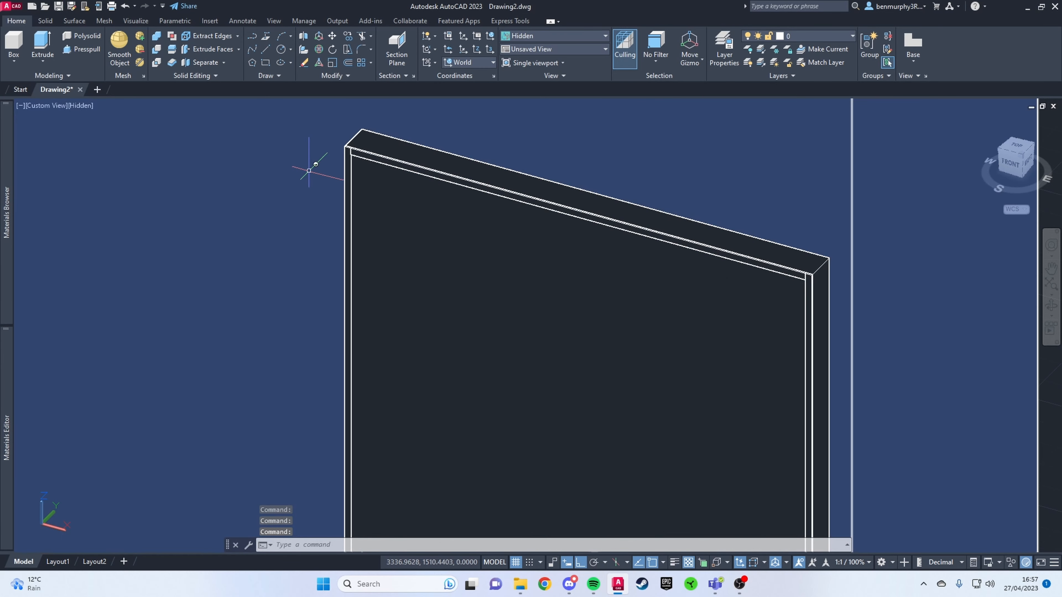
left_click(19, 48)
scroll(387, 167, "up", 4)
middle_click_drag(326, 182, 329, 106, "shift")
scroll(308, 140, "up", 6)
scroll(313, 146, "up", 3)
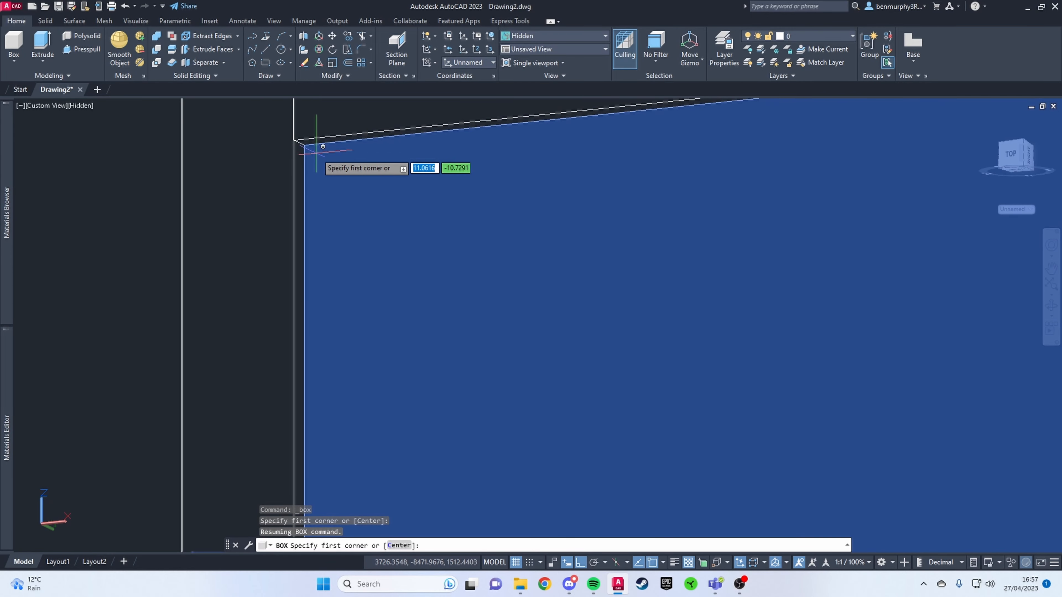
left_click(305, 145)
scroll(379, 315, "down", 5)
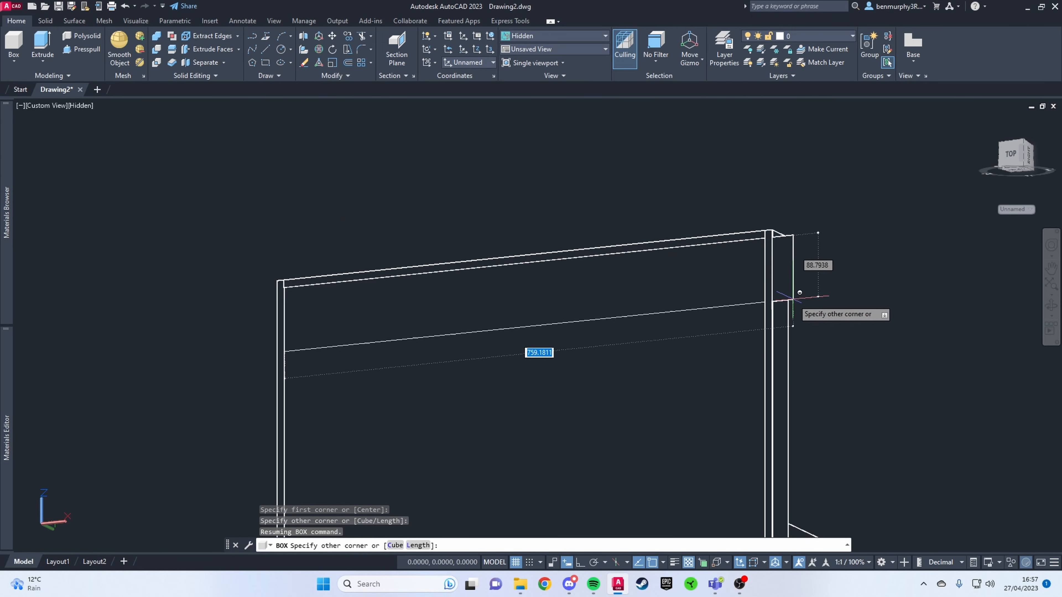
scroll(793, 299, "up", 4)
middle_click_drag(708, 165, 825, 188, "shift")
scroll(739, 170, "up", 3)
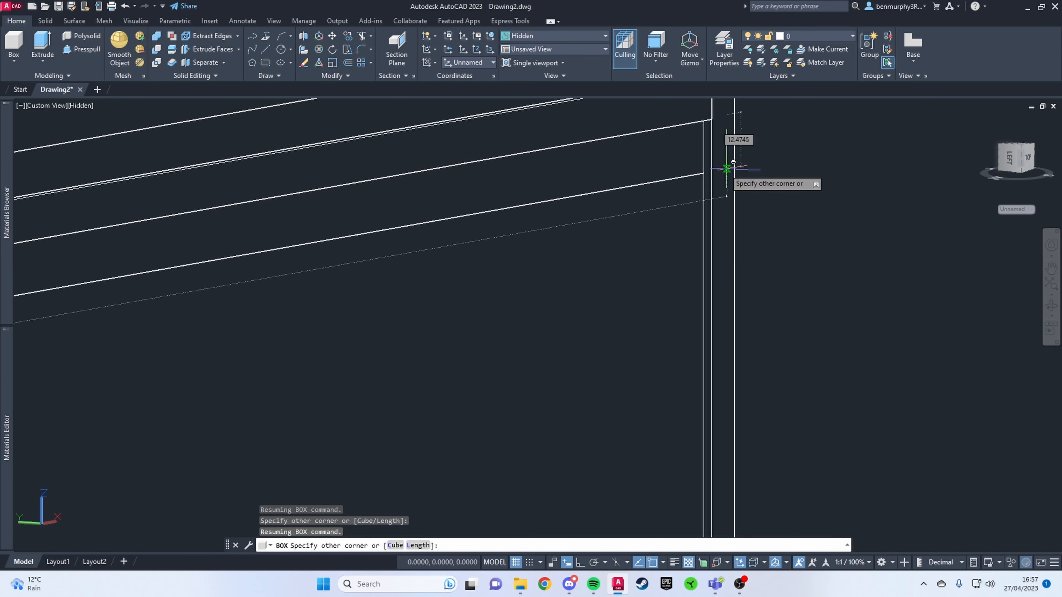
left_click(735, 168)
middle_click_drag(727, 165, 588, 209, "shift")
Set the height of the new horizontal rail beneath the top bar to 25 by grip editing
left_click(406, 249)
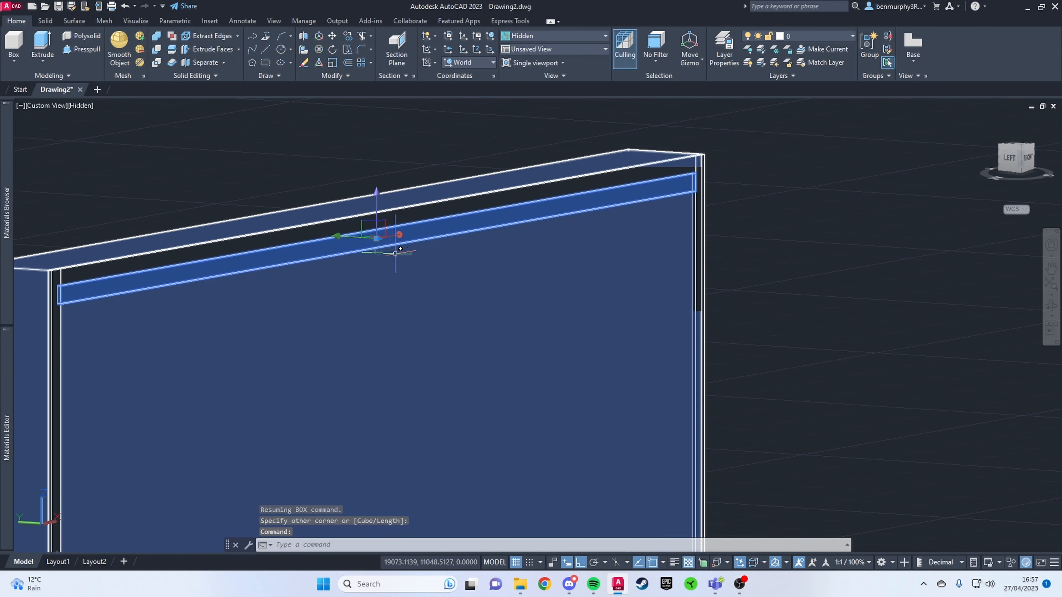
middle_click_drag(388, 265, 377, 247, "shift")
scroll(377, 247, "up", 4)
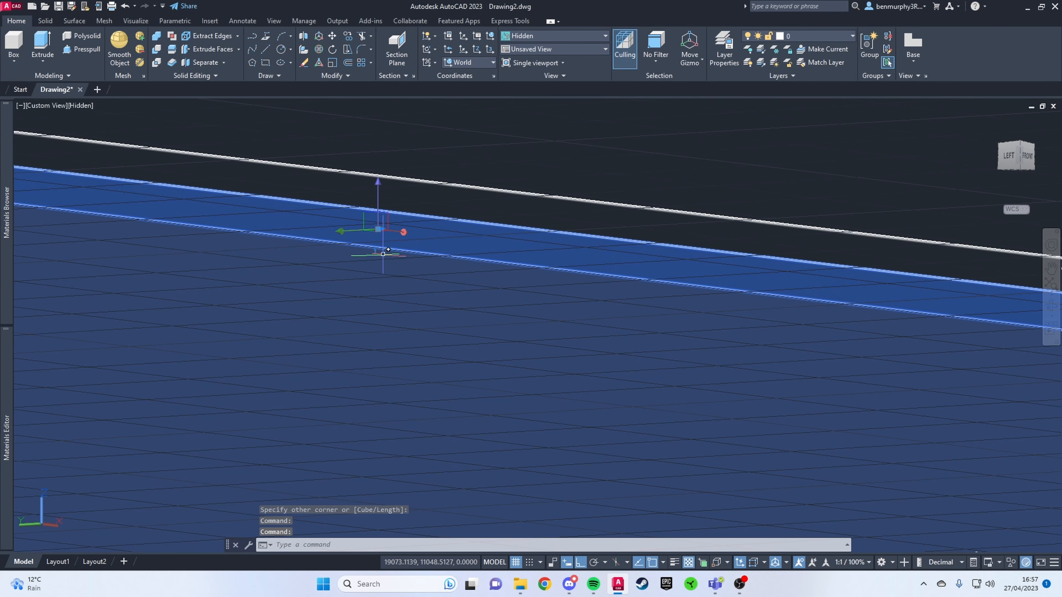
left_click(376, 247)
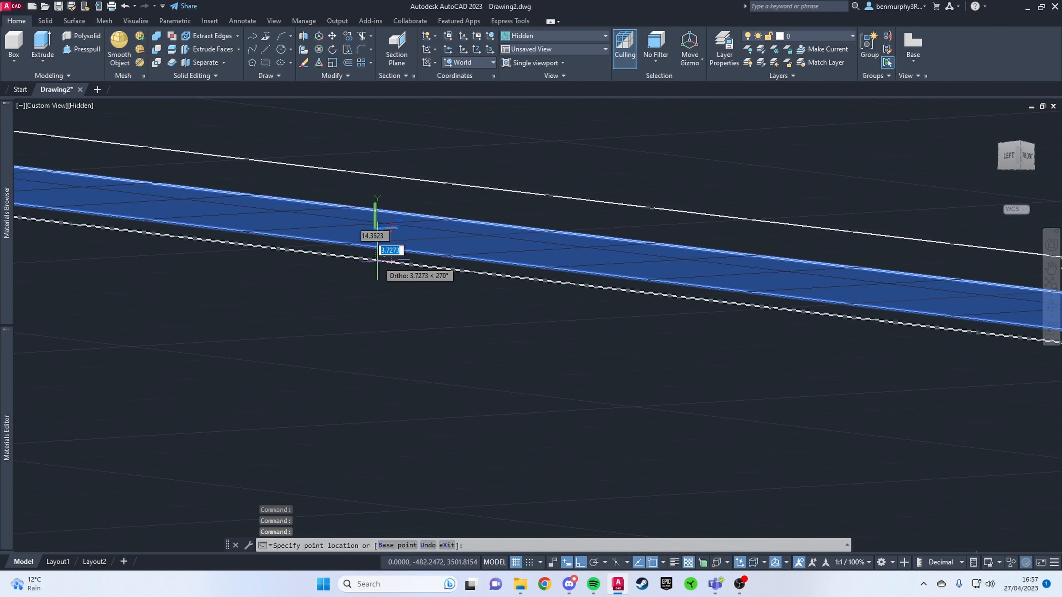
type("25")
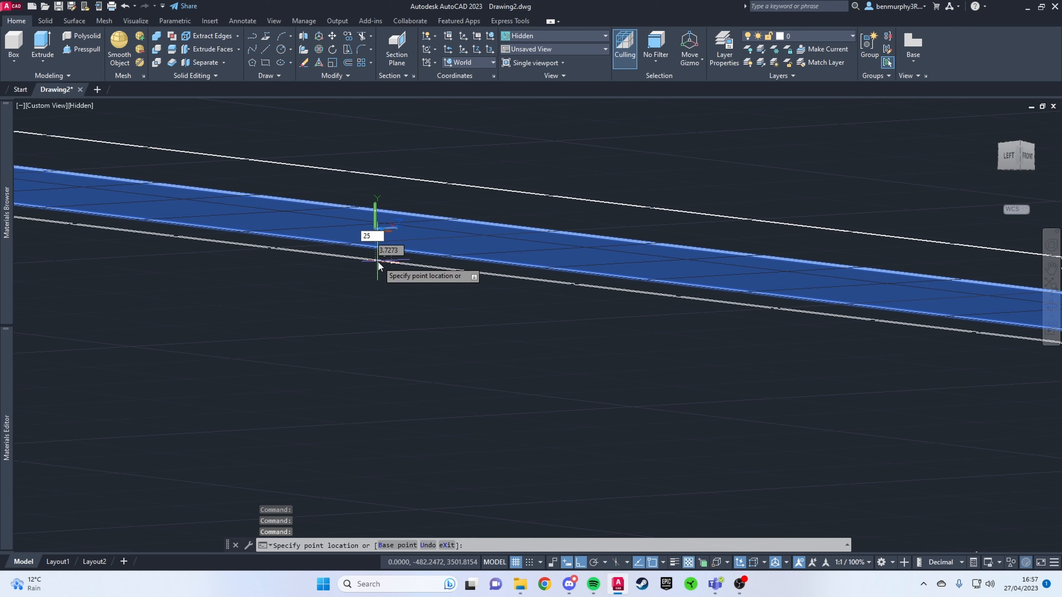
key("Return")
Move the horizontal rail straight down by 470 along the panel's front face
scroll(381, 272, "down", 4)
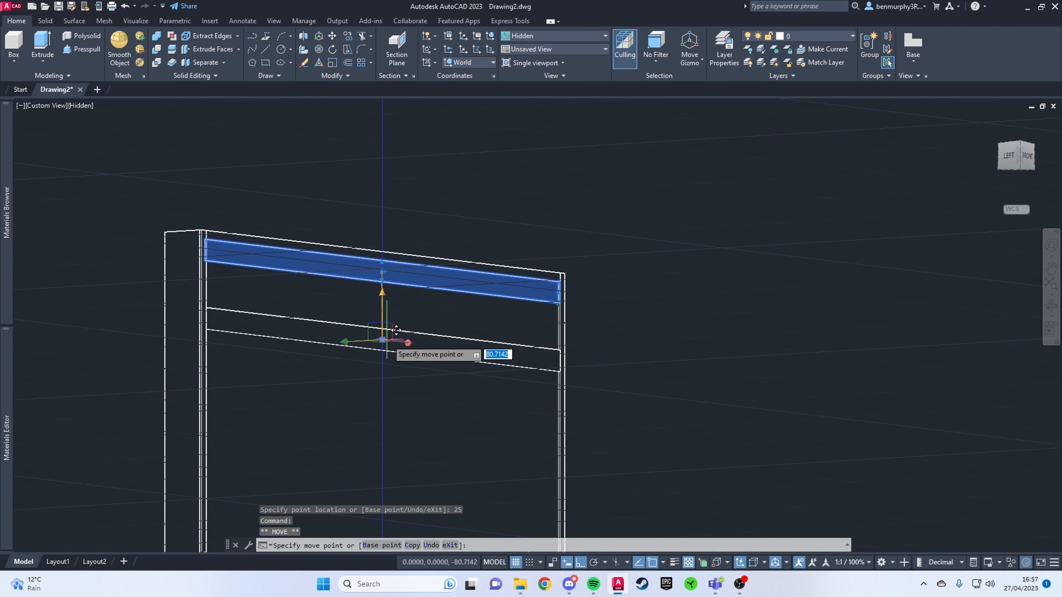
key("Return")
scroll(386, 332, "down", 3)
middle_click_drag(444, 474, 433, 355)
scroll(434, 356, "down", 2)
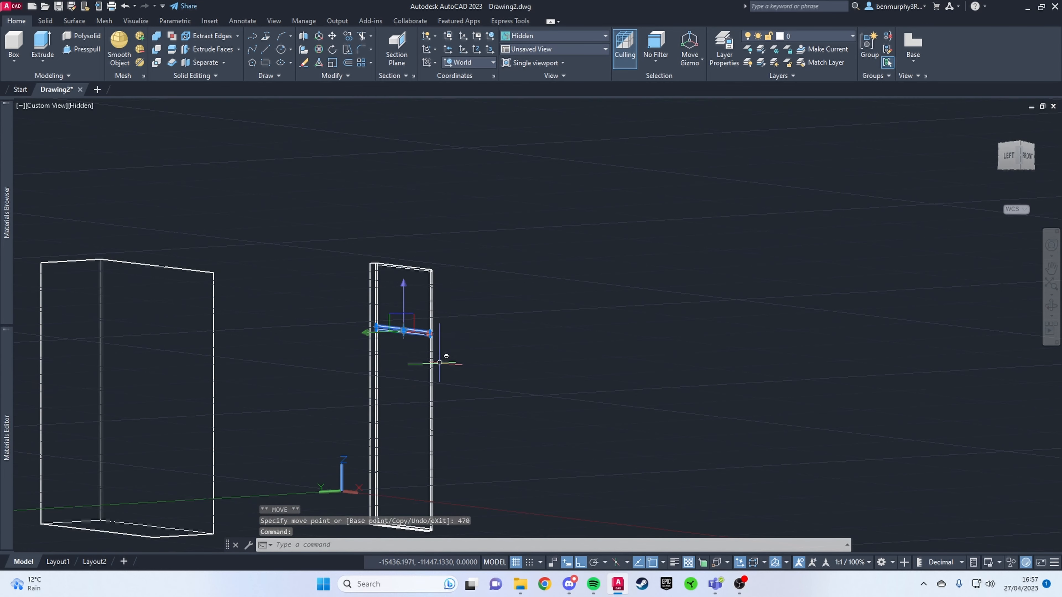
Copy the horizontal rail straight down by 470 to form the second rail
scroll(434, 349, "up", 2)
type("Co")
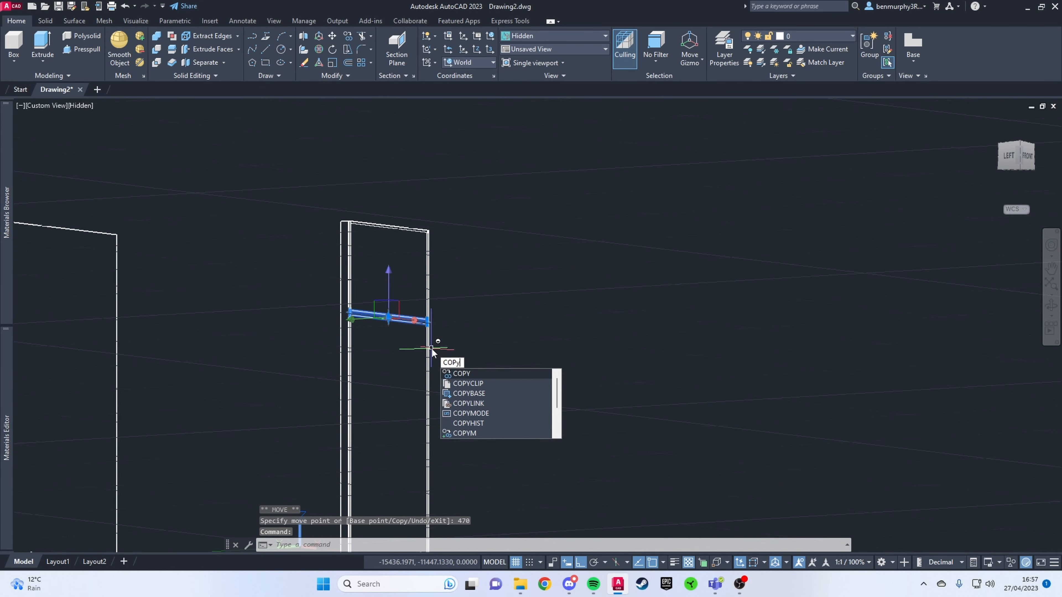
key("Return")
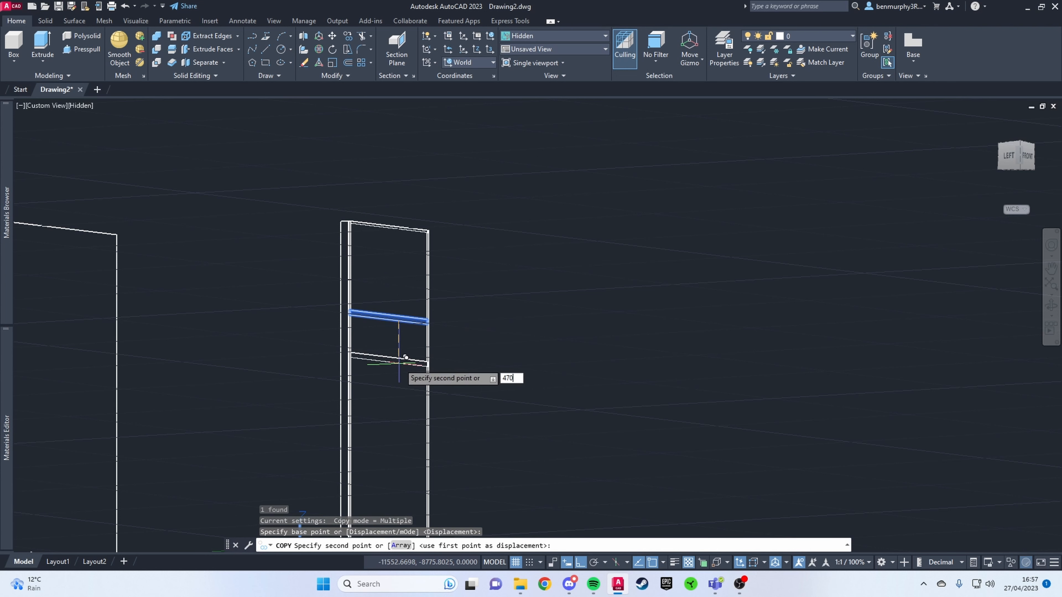
type("470")
key("Return")
key("Escape")
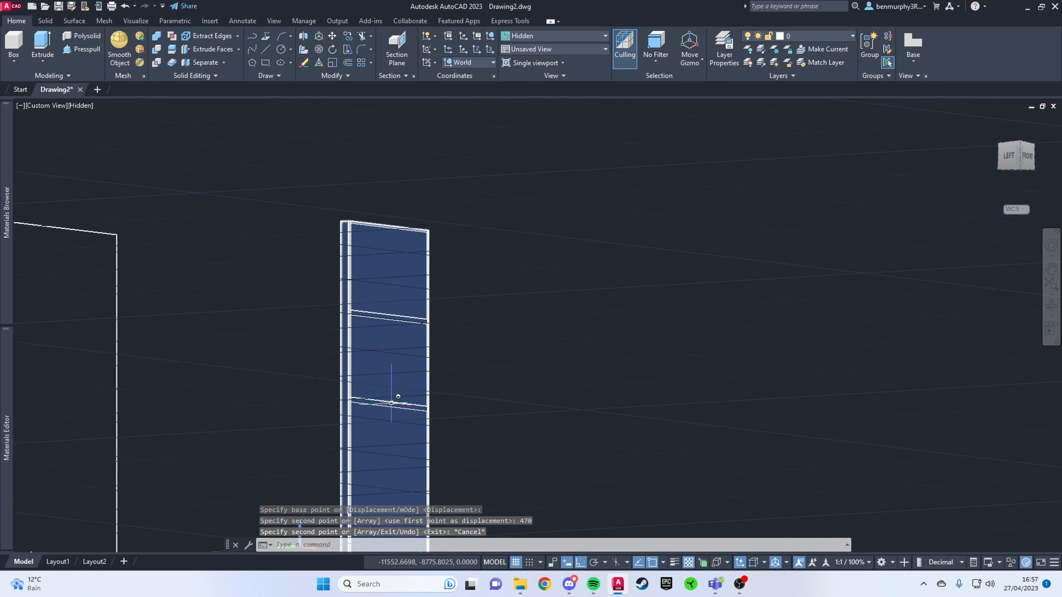
Copy the second rail 470 straight down to form the third rail across the panel
left_click(395, 398)
type("cop")
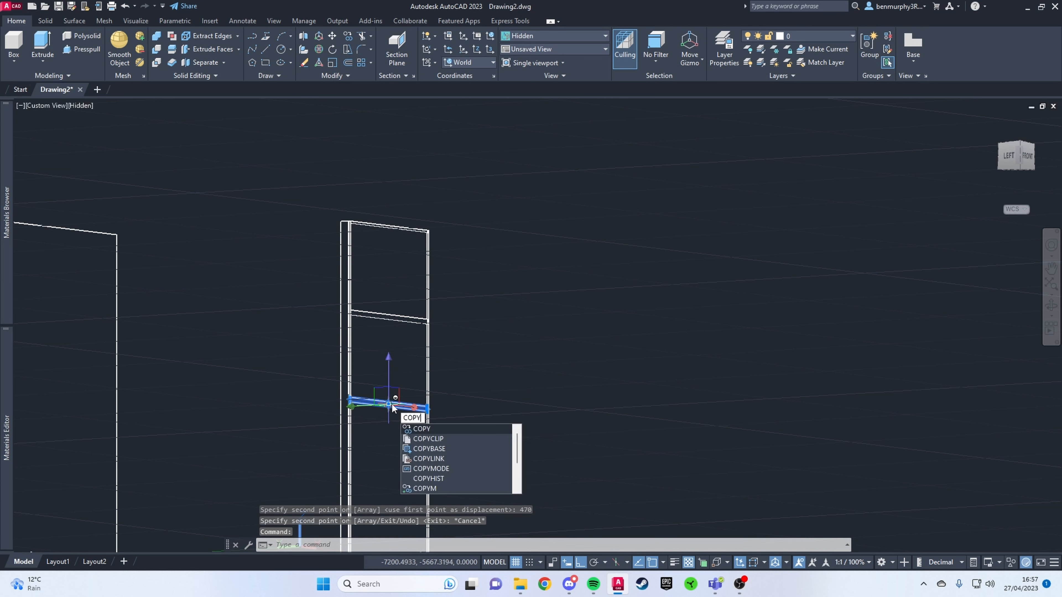
key("Return")
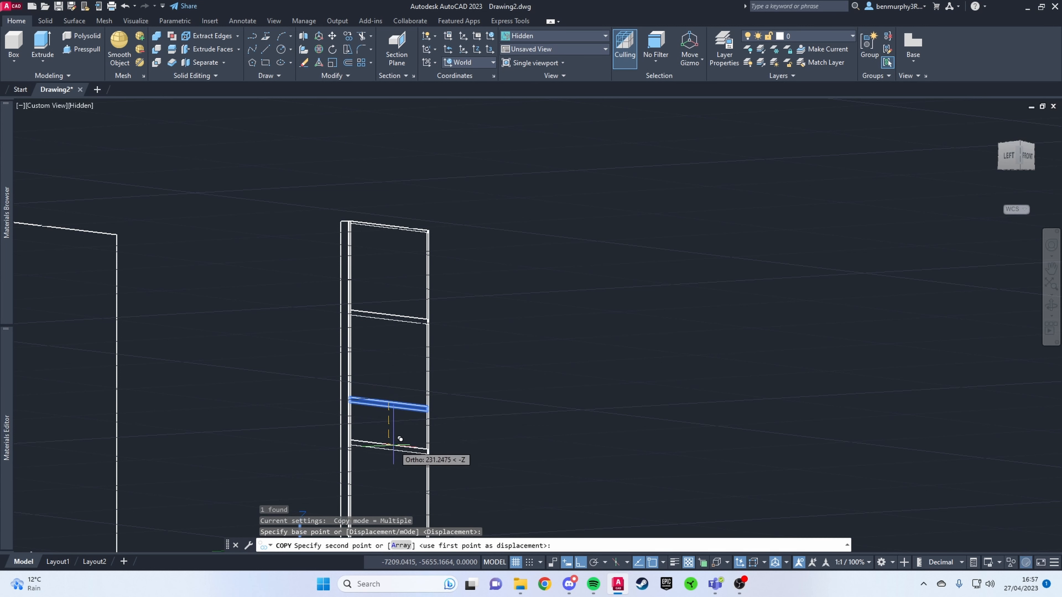
key("Return")
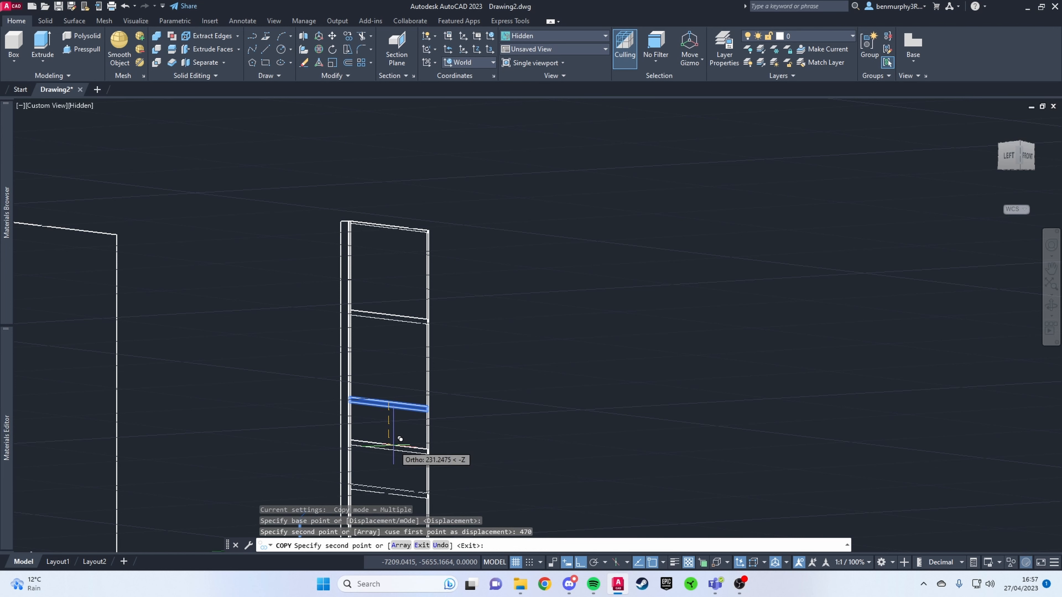
scroll(451, 476, "down", 4)
key("Escape")
middle_click_drag(518, 448, 324, 477, "shift")
key("Escape")
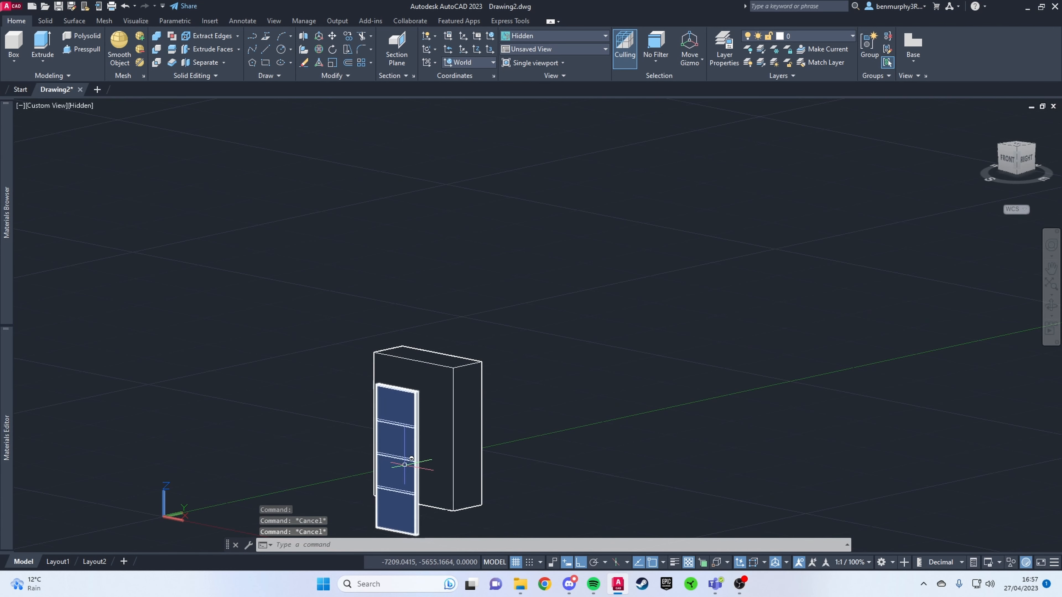
Move the right vertical strip outward along the X axis, past the panel's side edge
scroll(454, 419, "down", 2)
middle_click_drag(454, 472, 477, 387)
scroll(456, 434, "up", 5)
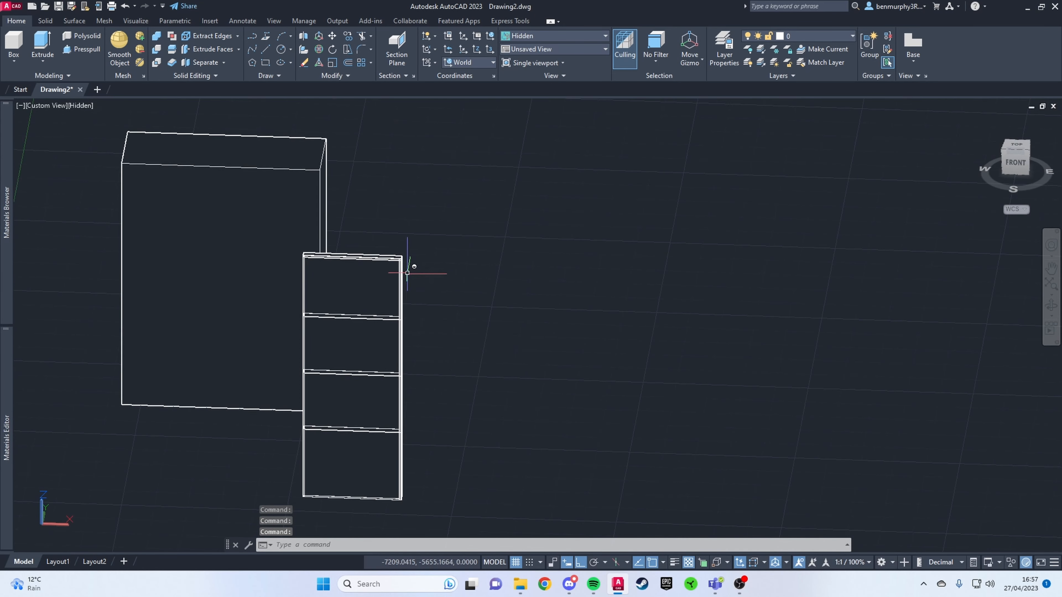
scroll(405, 263, "up", 5)
middle_click_drag(394, 265, 360, 284)
scroll(382, 287, "up", 1)
scroll(387, 327, "up", 3)
scroll(387, 327, "down", 4)
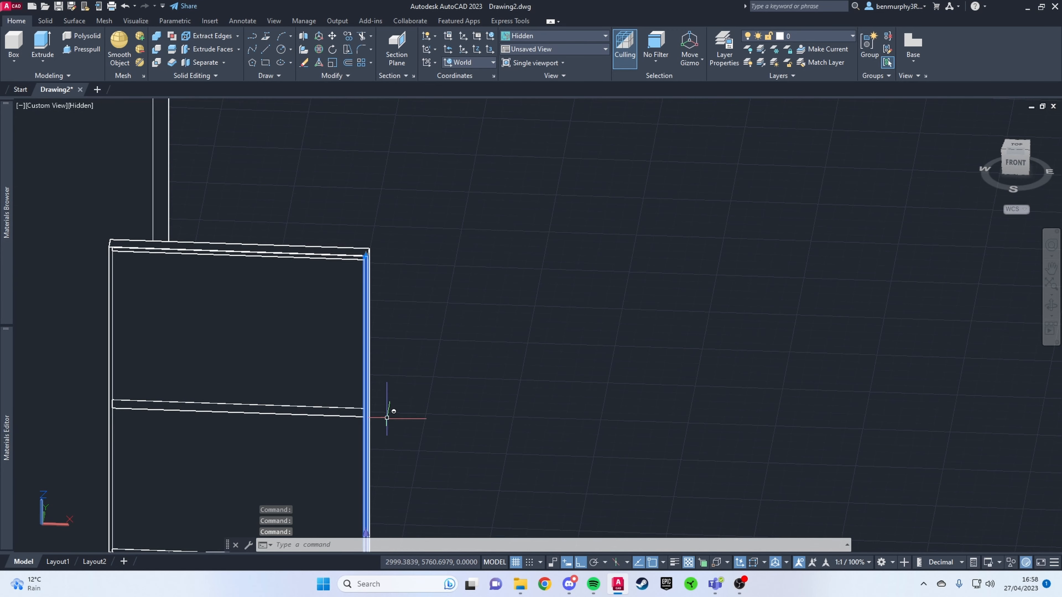
middle_click_drag(391, 408, 388, 456)
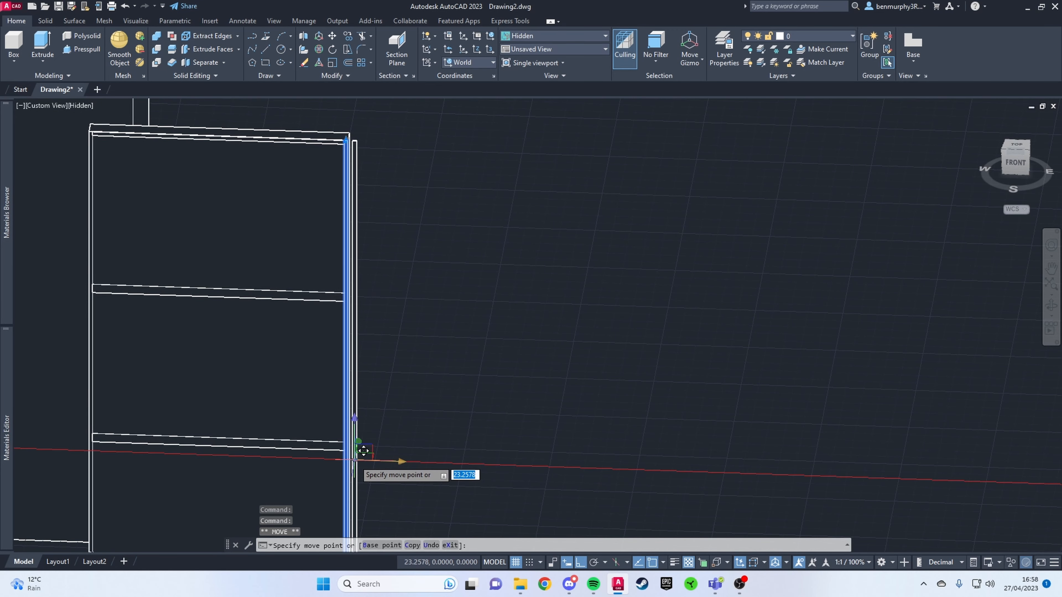
key("Return")
Move the top bar straight up by 5 along the Z axis
scroll(310, 135, "up", 3)
middle_click_drag(311, 135, 346, 227)
left_click(346, 227)
scroll(360, 230, "down", 2)
left_click(287, 243)
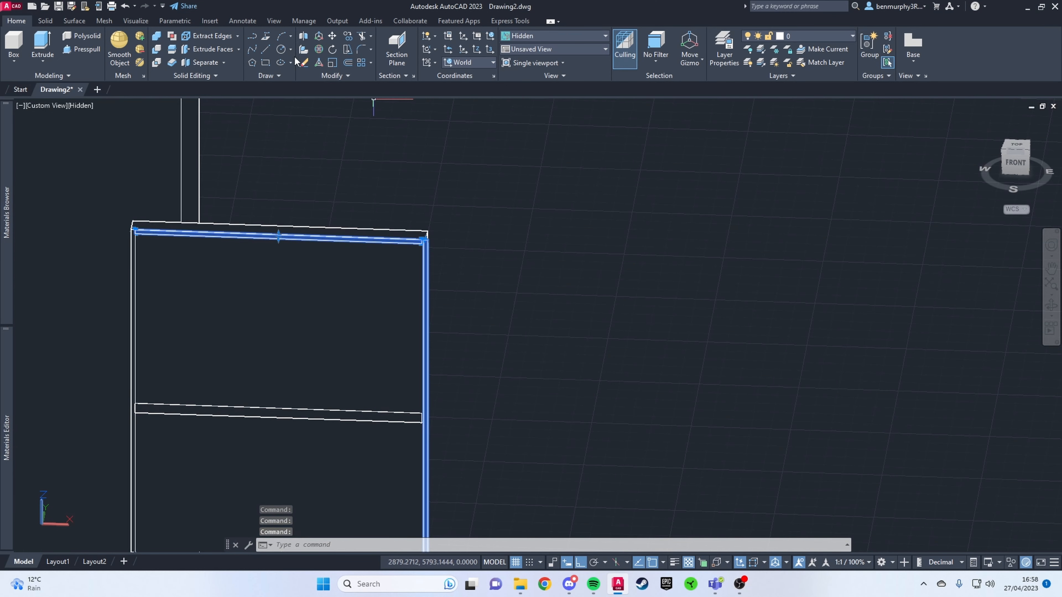
left_click(319, 37)
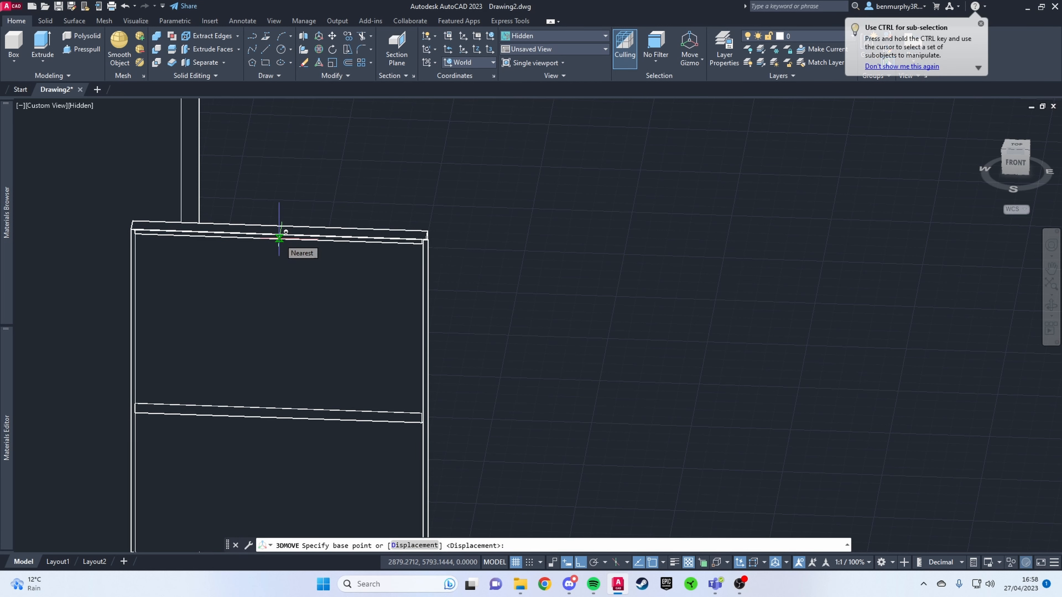
key("Escape")
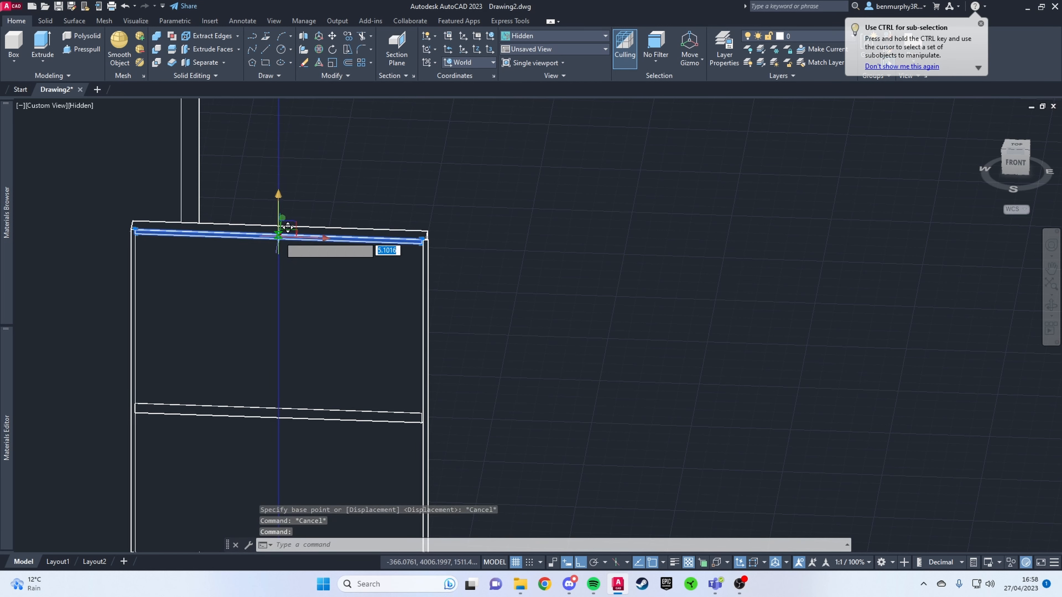
left_click(288, 227)
key("Return")
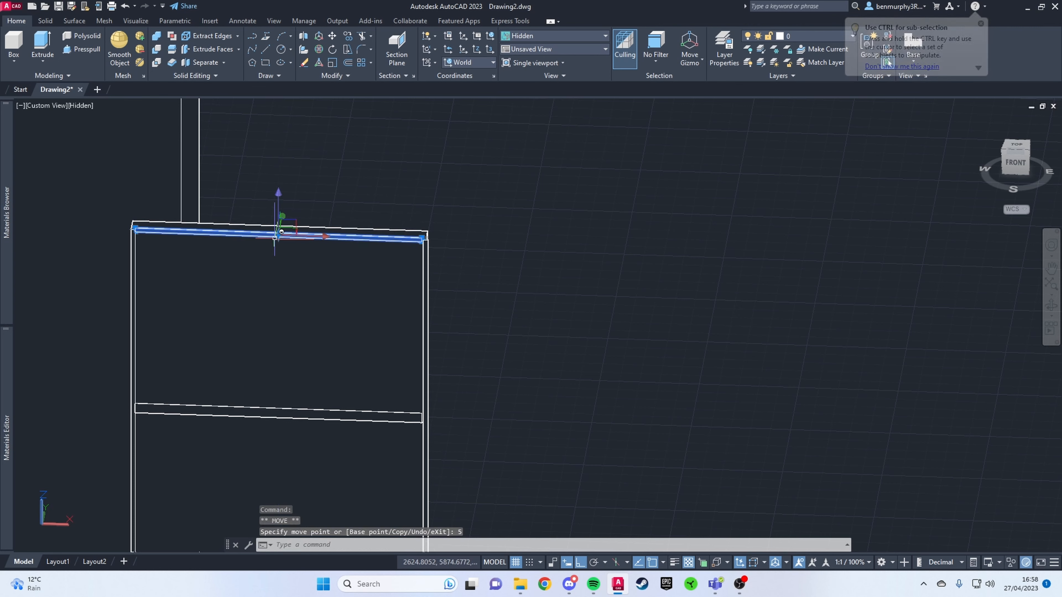
key("Escape")
Move the left vertical strip outward by 5 along the X axis, past the panel's side edge
middle_click_drag(172, 242, 249, 247)
scroll(228, 250, "up", 3)
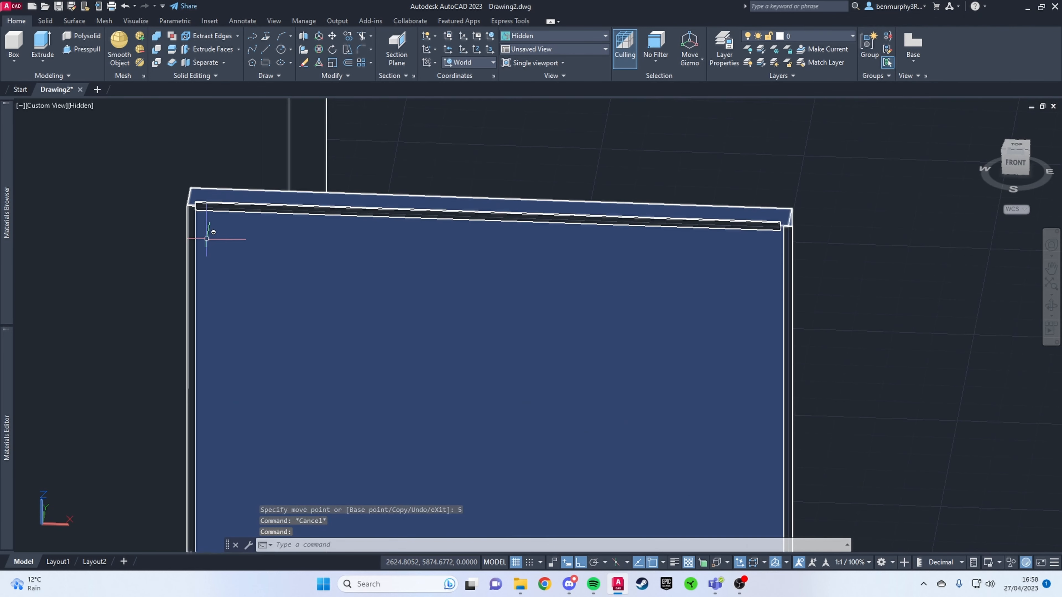
left_click(195, 233)
scroll(205, 324, "down", 4)
middle_click_drag(206, 325, 240, 219)
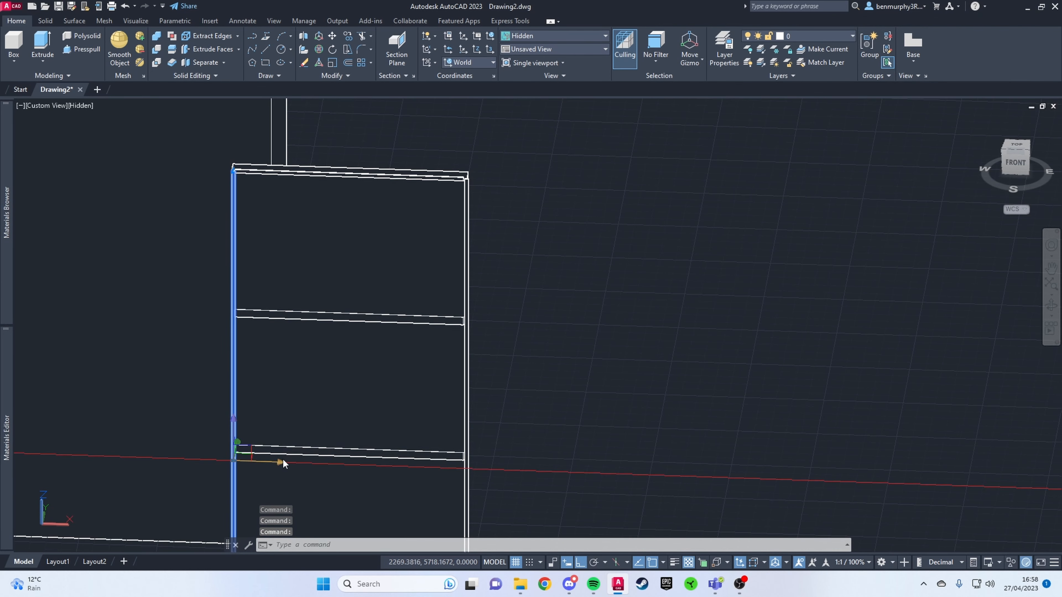
key("Return")
key("Escape")
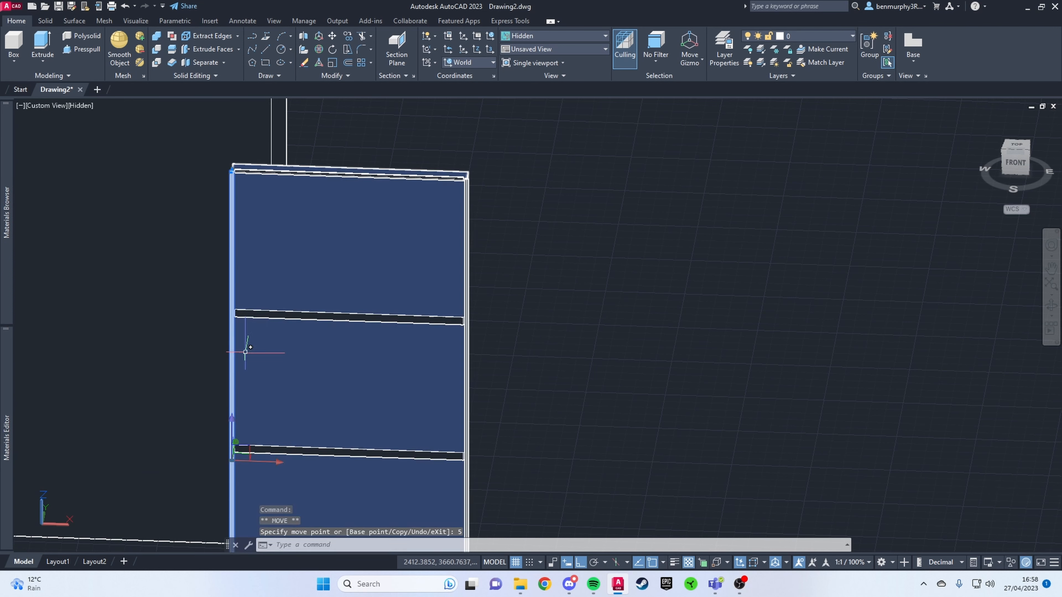
Stretch the left end of the top bar until it meets the left vertical strip
scroll(232, 163, "up", 5)
left_click(303, 197)
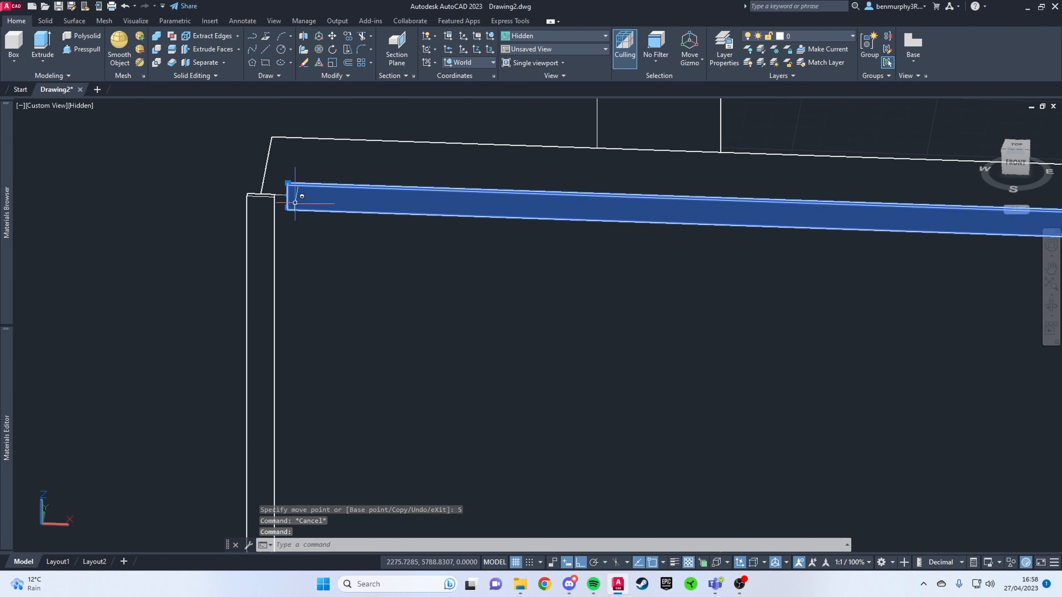
left_click(289, 191)
key("Escape")
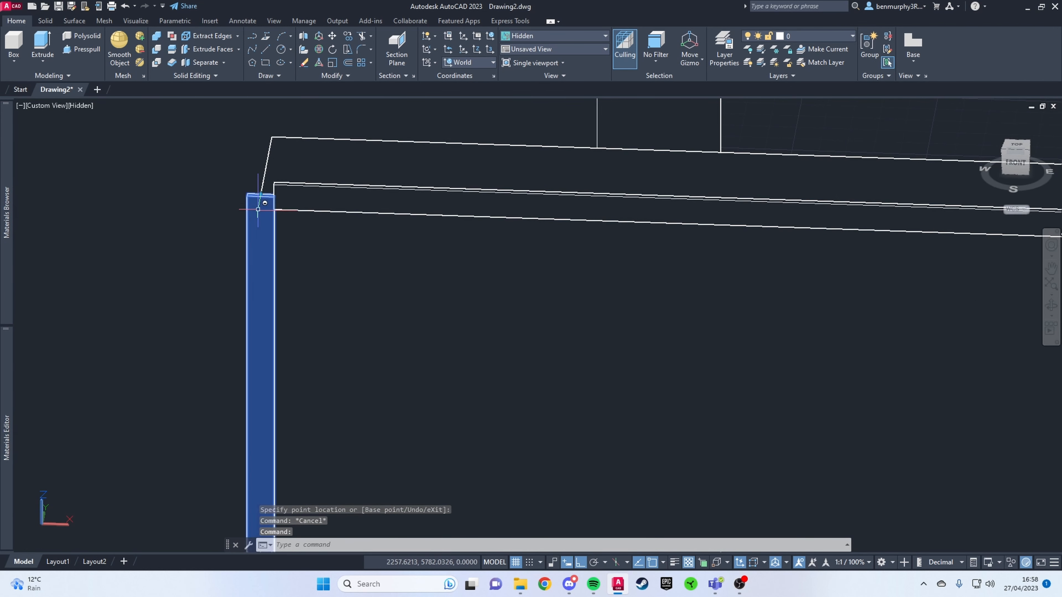
Stretch the top end of the left vertical strip up to the top bar's upper edge
left_click(261, 193)
scroll(276, 188, "down", 4)
key("Escape")
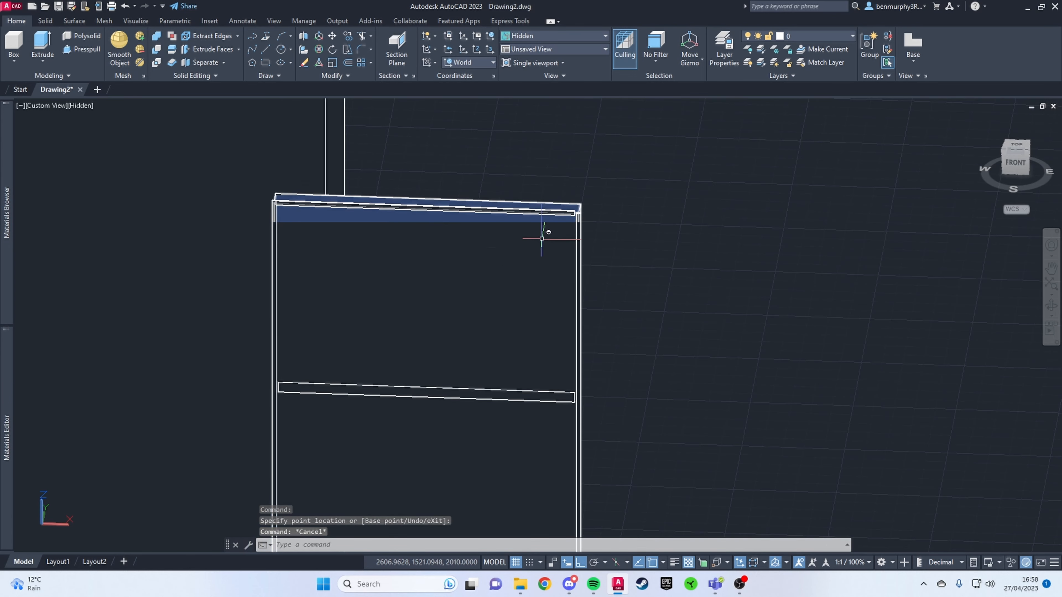
Stretch the right end of the top bar until it meets the right vertical strip
scroll(565, 213, "up", 4)
scroll(566, 213, "up", 3)
left_click(403, 163)
scroll(422, 194, "up", 3)
middle_click_drag(422, 163, 394, 291)
left_click(389, 225)
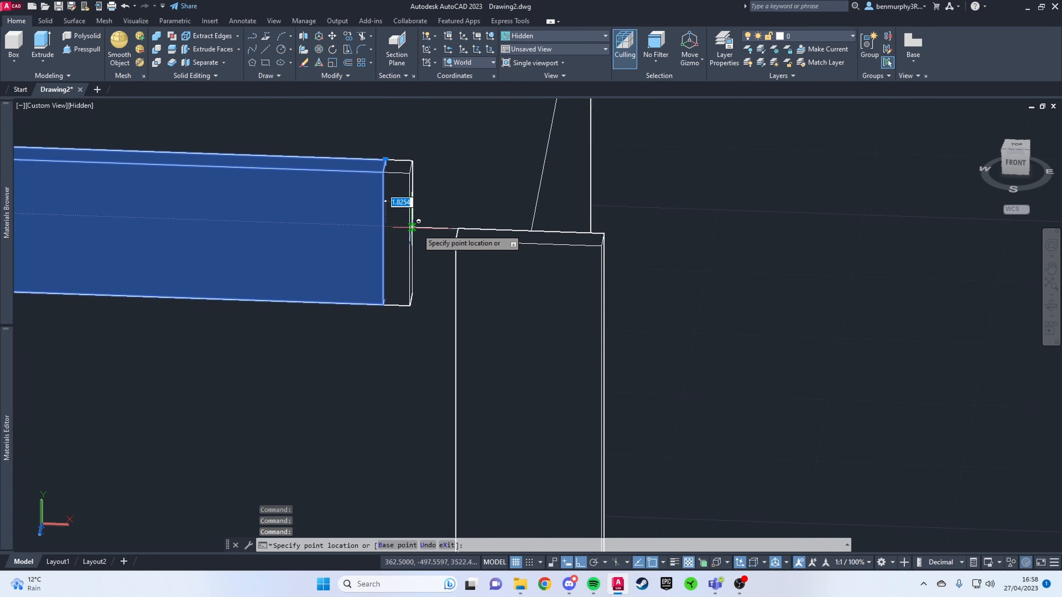
left_click(459, 229)
key("Escape")
Stretch the top end of the right vertical strip up to the top bar's upper edge
left_click(524, 269)
middle_click_drag(531, 266, 516, 329, "shift")
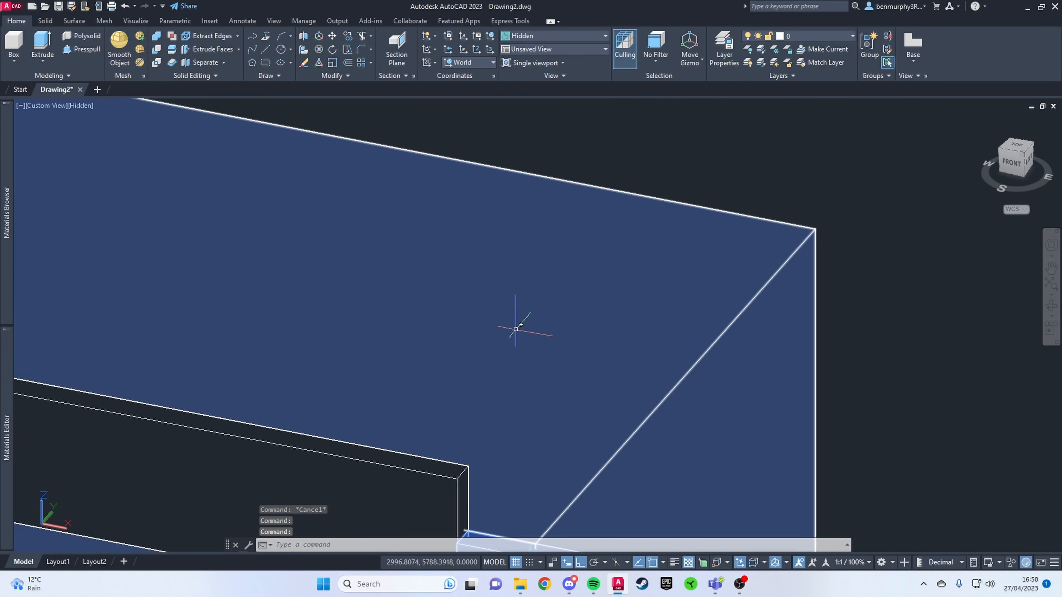
scroll(515, 329, "down", 4)
scroll(508, 390, "up", 3)
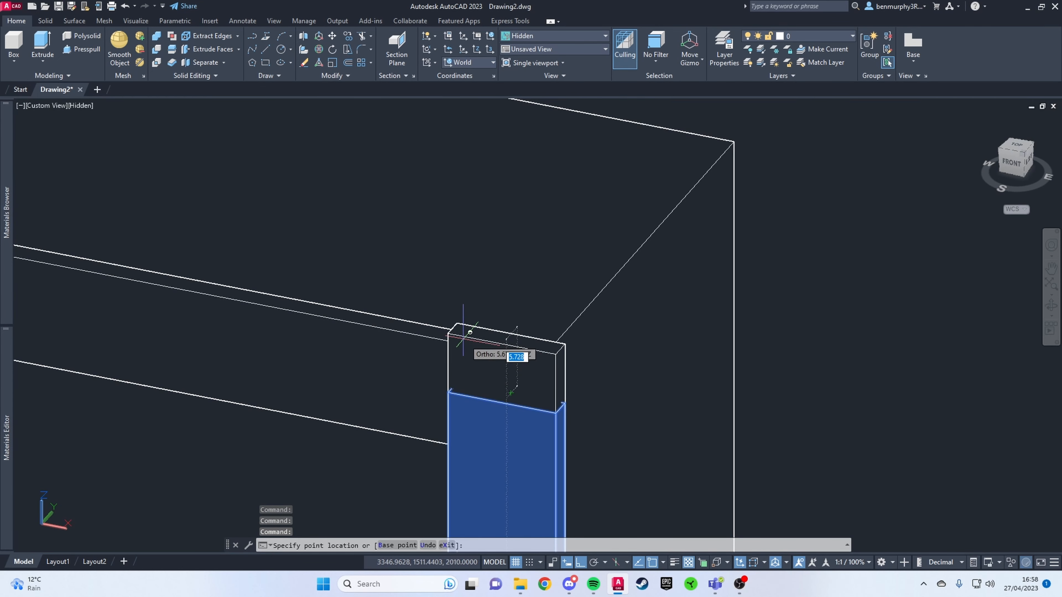
key("Escape")
Stretch the right end of the bottom bar until it meets the right vertical strip
middle_click_drag(509, 354, 488, 328, "shift")
scroll(476, 380, "up", 5)
scroll(472, 395, "down", 9)
scroll(466, 399, "up", 8)
scroll(488, 359, "down", 6)
mouse_move(490, 429)
middle_mouse_down()
mouse_move(489, 369)
mouse_move(476, 394)
mouse_move(492, 428)
middle_mouse_up()
scroll(489, 395, "up", 8)
scroll(441, 398, "up", 5)
middle_click_drag(439, 394, 443, 397, "shift")
middle_click_drag(443, 397, 441, 399)
scroll(441, 354, "down", 4)
scroll(434, 475, "up", 3)
left_click(432, 475)
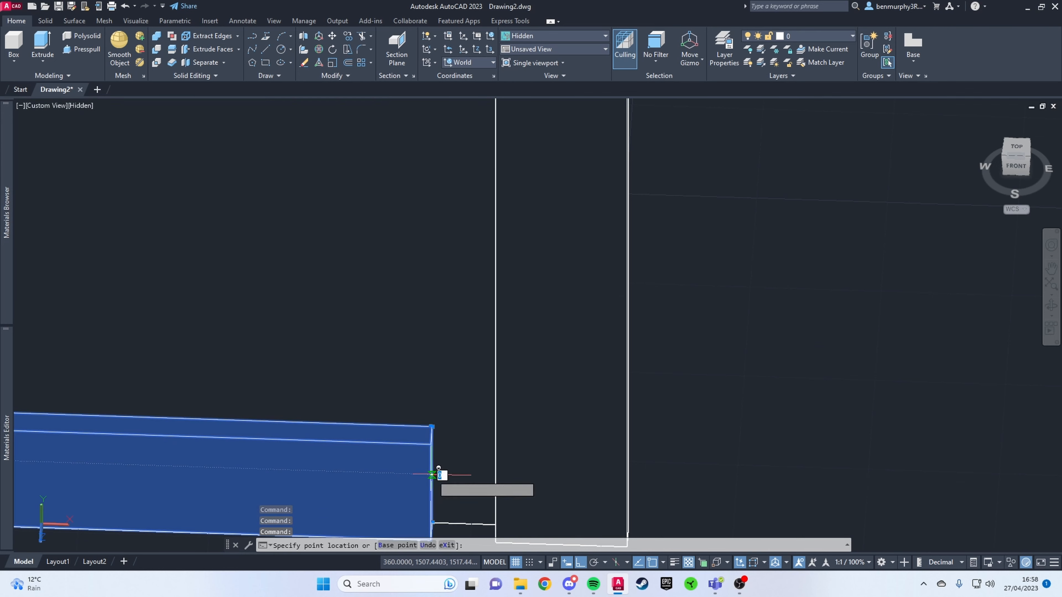
key("Escape")
Stretch the left end of the bottom bar until it meets the left vertical strip
middle_click_drag(486, 462, 585, 448, "shift")
scroll(275, 436, "up", 6)
left_click(370, 405)
scroll(319, 415, "up", 4)
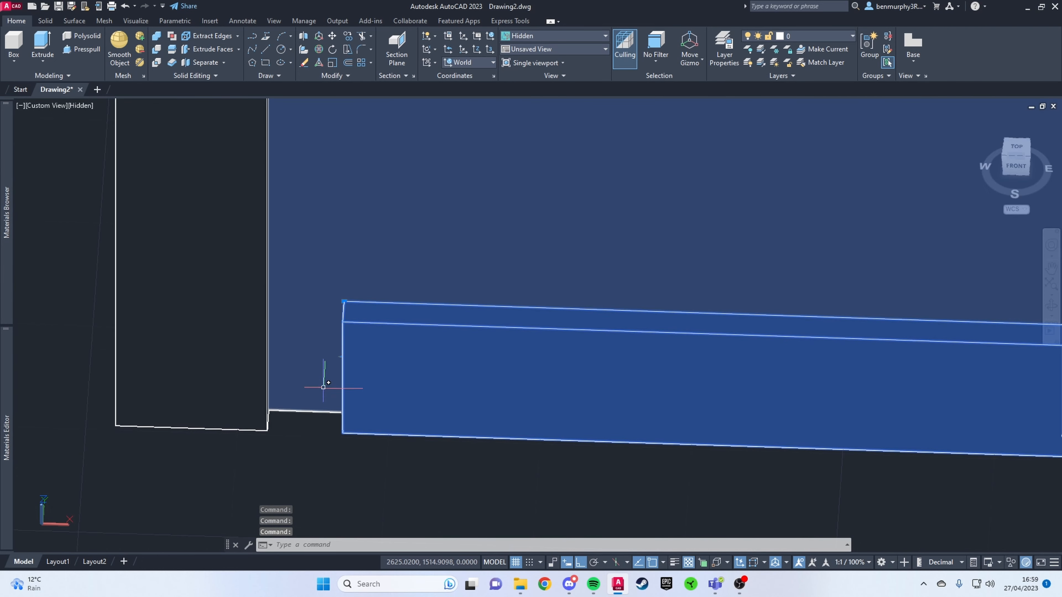
middle_click_drag(340, 359, 350, 355, "shift")
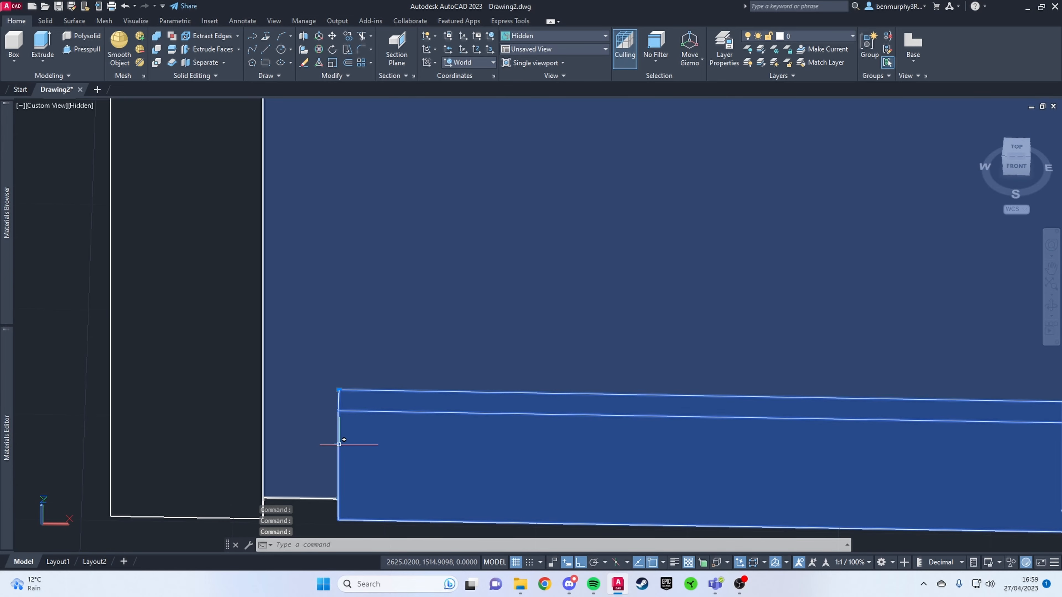
left_click(339, 443)
left_click(268, 441)
key("Escape")
scroll(285, 438, "down", 6)
scroll(385, 408, "down", 1)
middle_click_drag(388, 390, 382, 408)
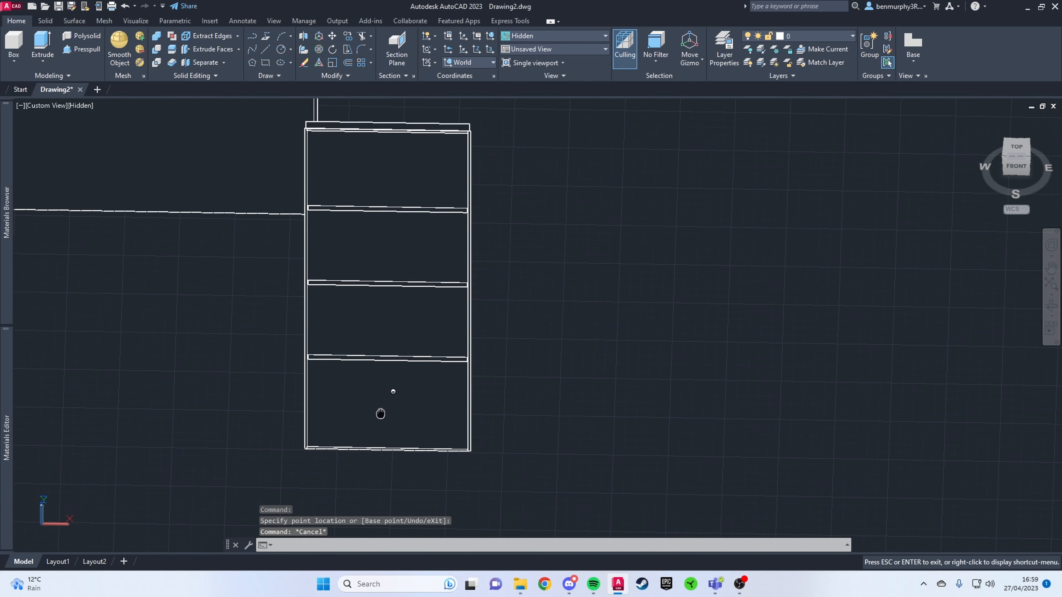
Stretch both ends of the lowest horizontal rail until they meet the left and right vertical strips
scroll(342, 355, "up", 3)
scroll(334, 355, "up", 2)
left_click(178, 339)
scroll(159, 340, "up", 5)
left_click(188, 321)
key("Escape")
scroll(169, 321, "down", 5)
scroll(799, 379, "up", 5)
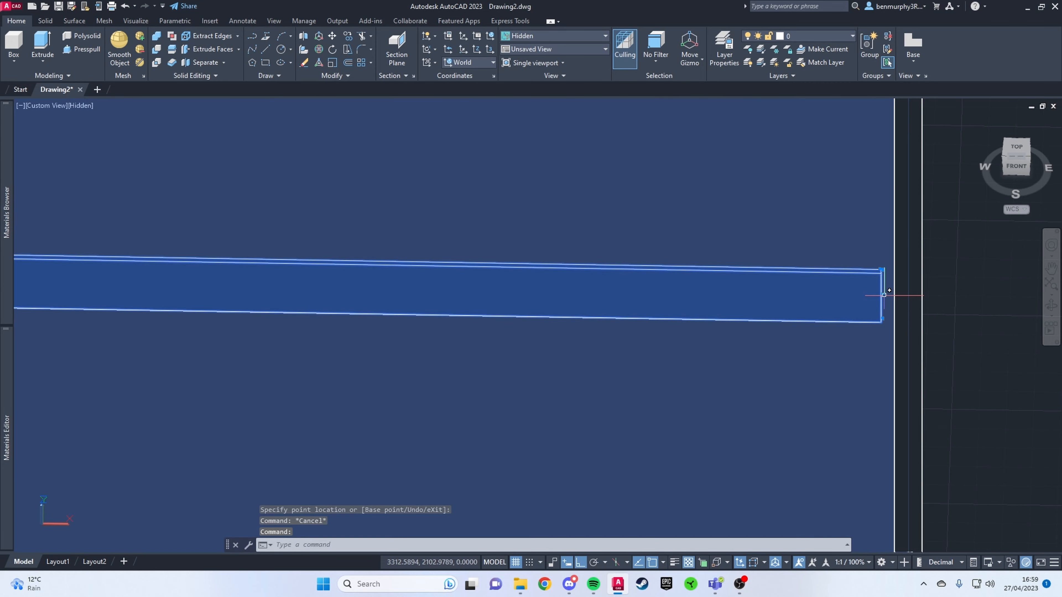
left_click(882, 294)
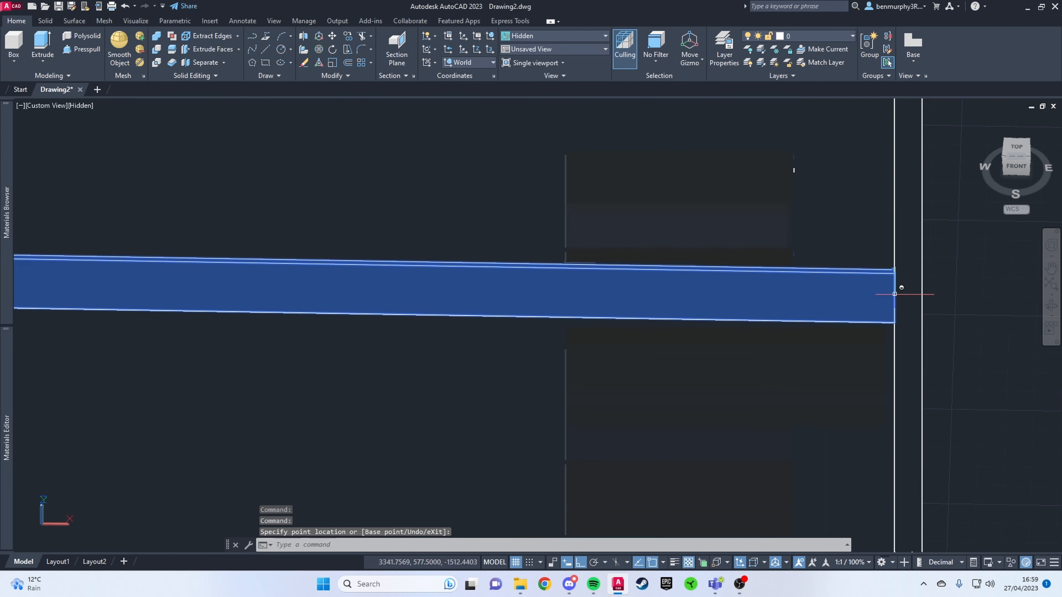
key("Escape")
Stretch both ends of the middle horizontal rail until they meet the two vertical strips
scroll(894, 294, "down", 5)
scroll(870, 261, "up", 6)
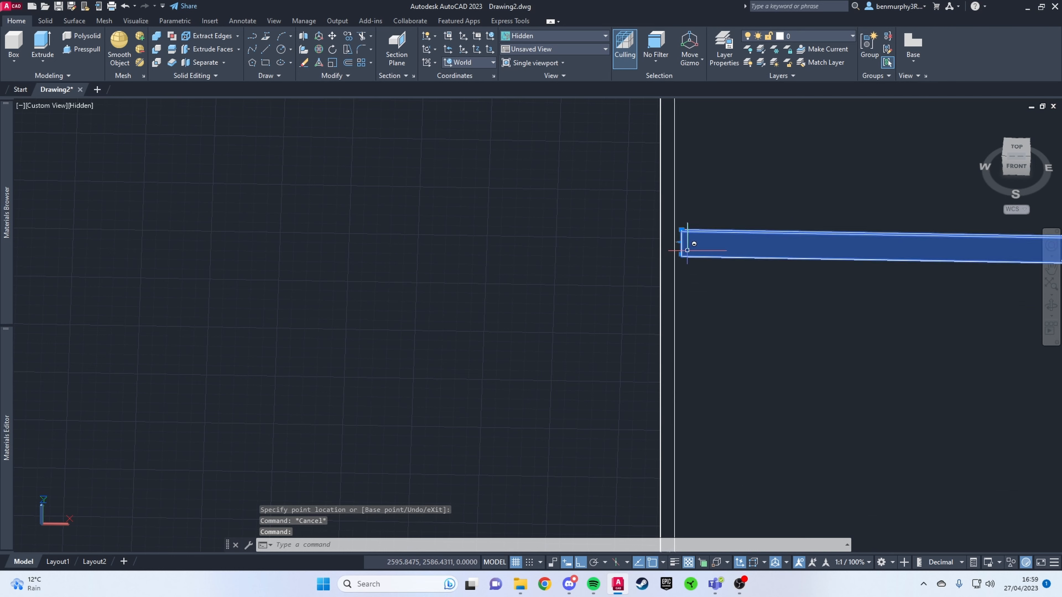
left_click(681, 242)
key("Escape")
scroll(687, 237, "down", 5)
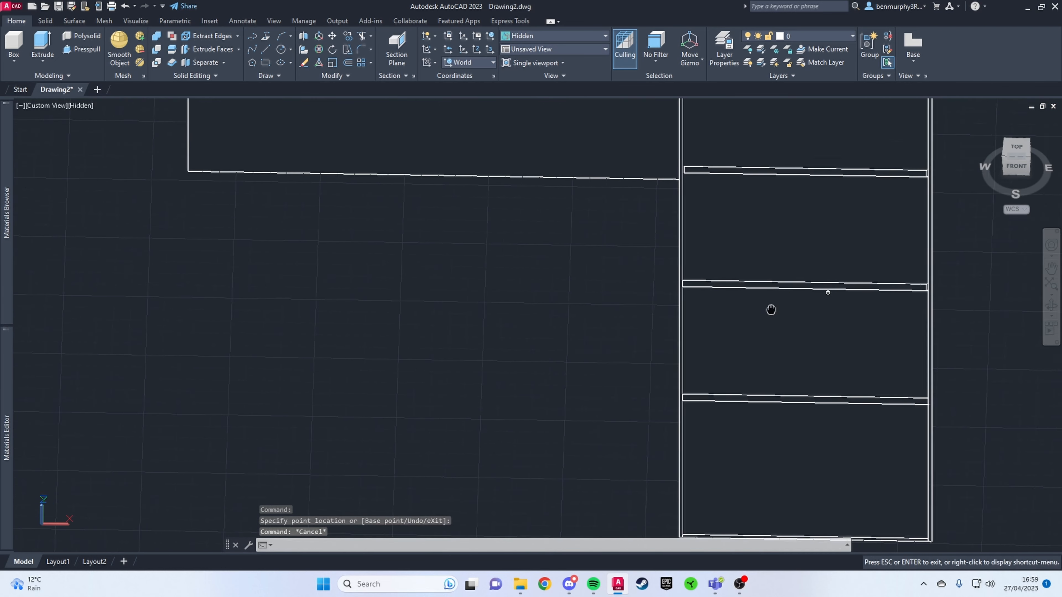
scroll(770, 309, "up", 7)
scroll(739, 304, "up", 2)
left_click(741, 303)
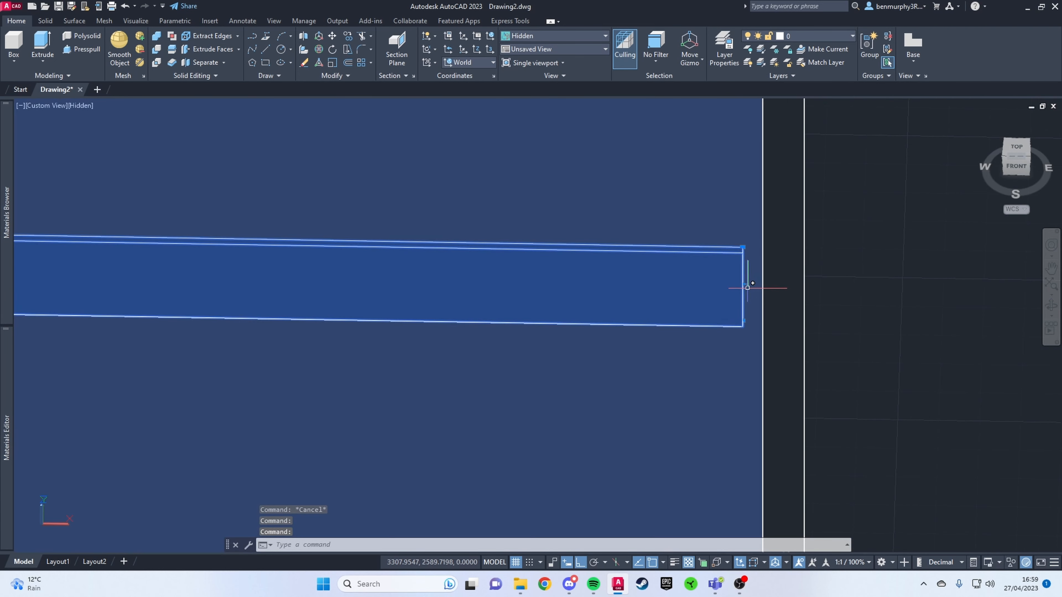
left_click(743, 286)
left_click(763, 285)
key("Escape")
Stretch both ends of the uppermost horizontal rail until they meet the two vertical strips
scroll(725, 230, "down", 6)
middle_click_drag(712, 216, 669, 209)
scroll(668, 209, "up", 3)
left_click(694, 270)
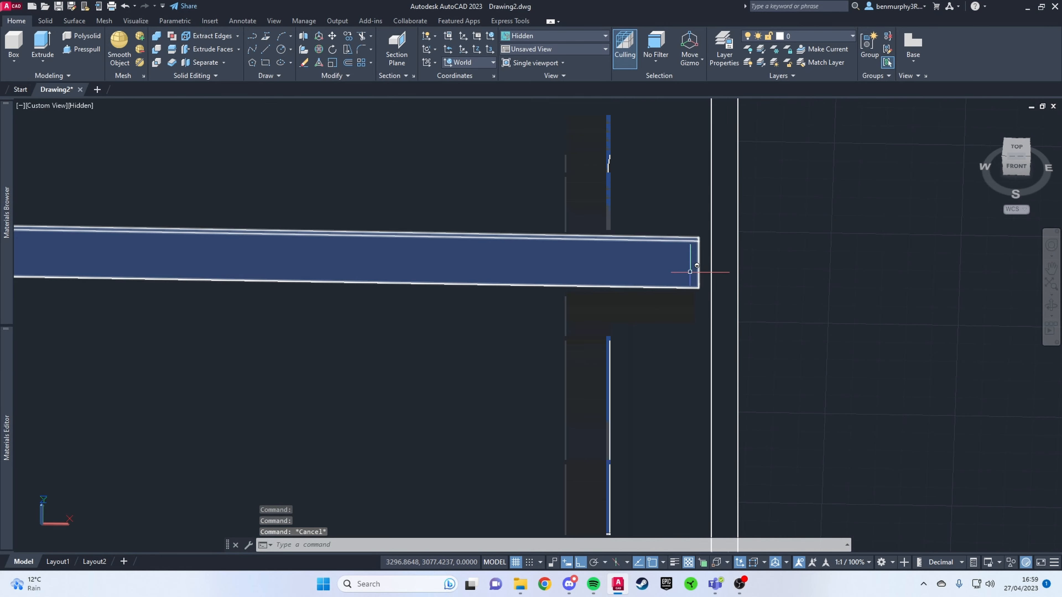
key("Escape")
scroll(625, 263, "down", 6)
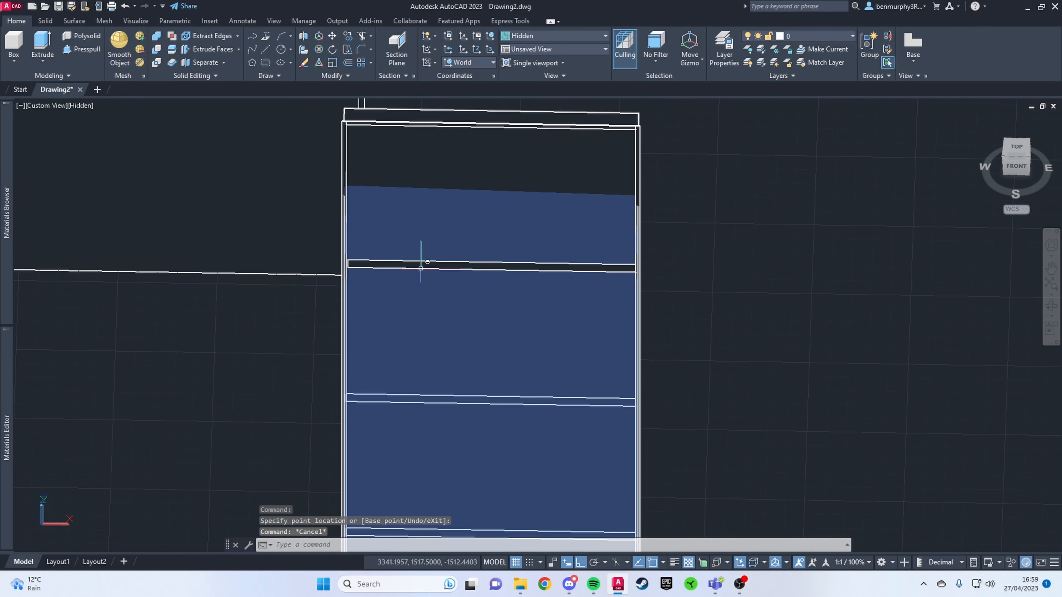
scroll(349, 266, "up", 5)
left_click(381, 251)
left_click(351, 246)
left_click(348, 245)
key("Escape")
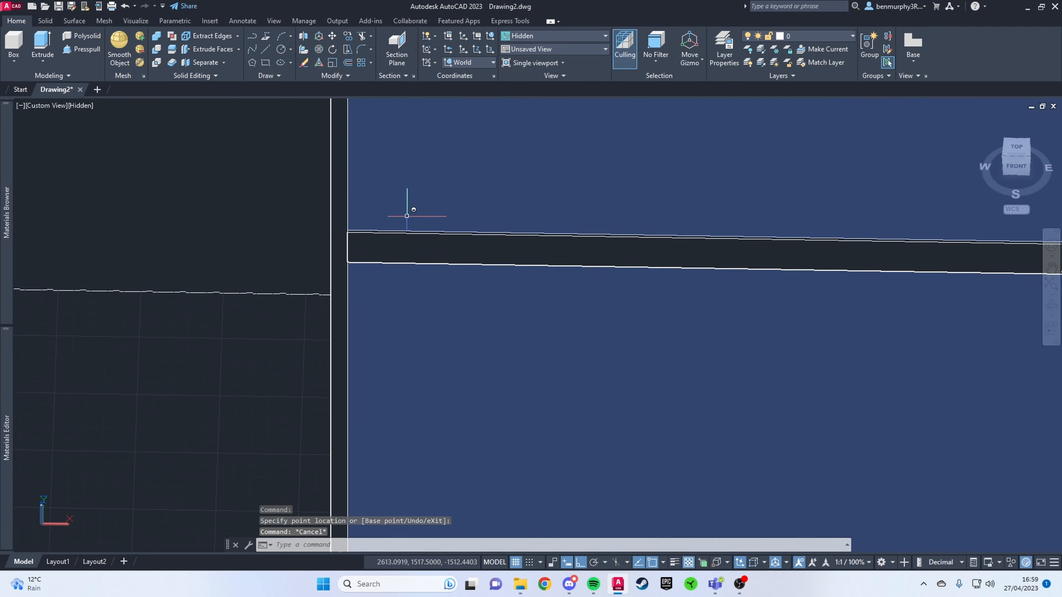
Draw a thin box at the top of the panel's right side, from the frame overhang back to the panel's rear edge
scroll(476, 199, "down", 6)
middle_click_drag(487, 192, 456, 257)
middle_click_drag(531, 279, 462, 287, "shift")
scroll(591, 278, "up", 5)
middle_click_drag(445, 249, 318, 147, "shift")
left_click(14, 43)
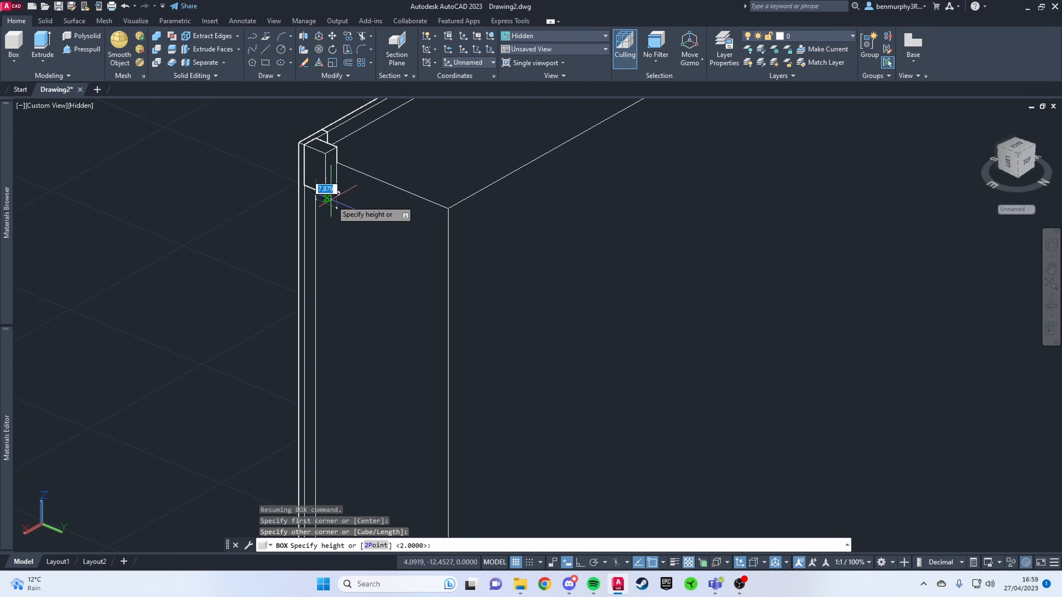
key("Escape")
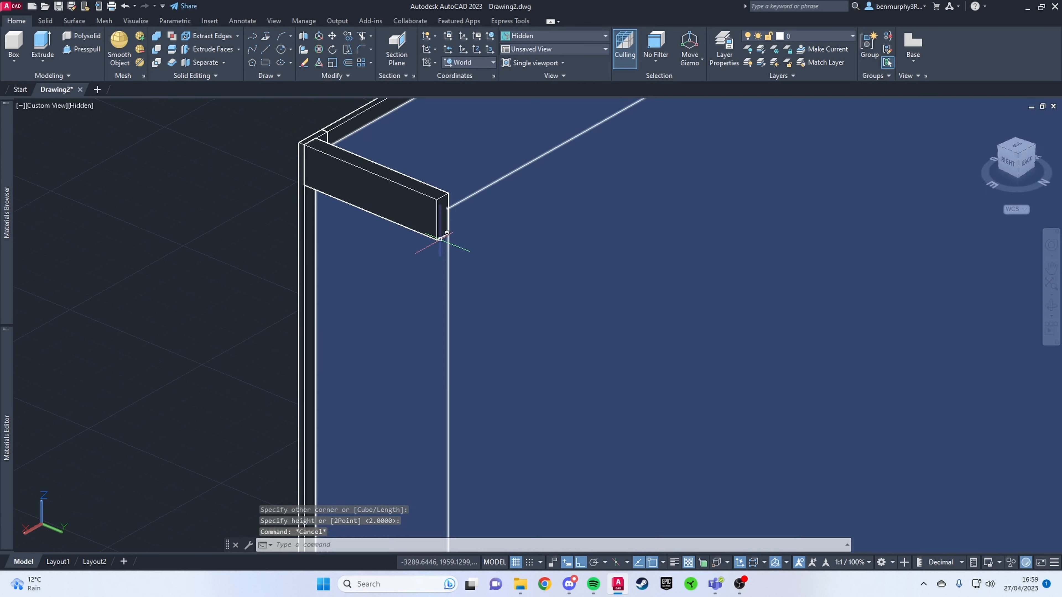
Stretch the lower end of the thin box on the right side down to the panel's bottom edge
middle_click_drag(414, 239, 336, 272, "shift")
left_click(368, 197)
scroll(328, 186, "up", 5)
left_click(319, 294)
scroll(341, 356, "down", 6)
middle_click_drag(340, 382, 349, 202)
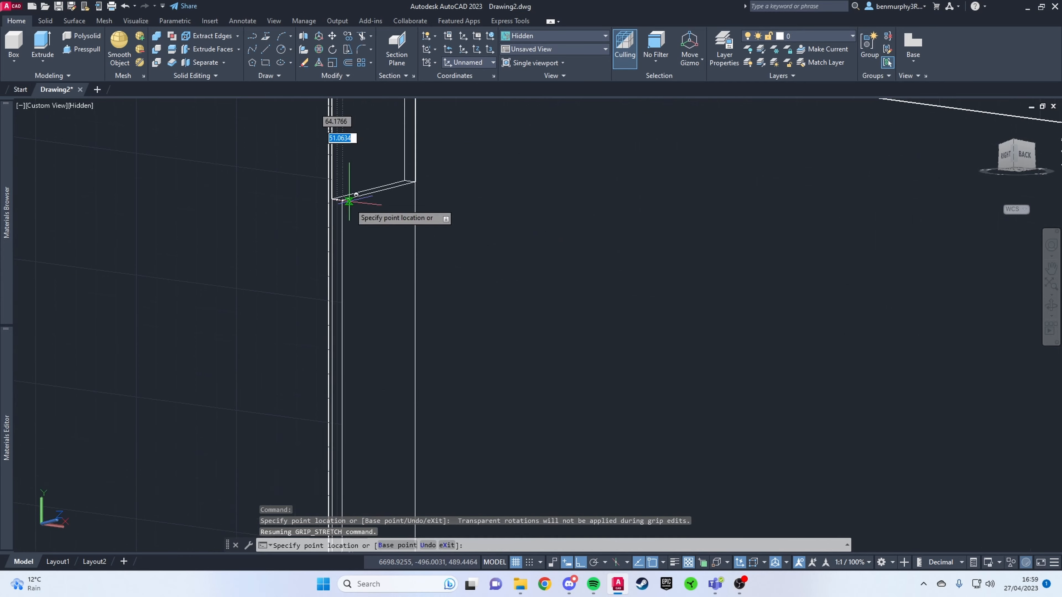
scroll(378, 349, "down", 4)
middle_click_drag(379, 395, 389, 191)
middle_click_drag(405, 428, 408, 201)
middle_click_drag(398, 367, 399, 154)
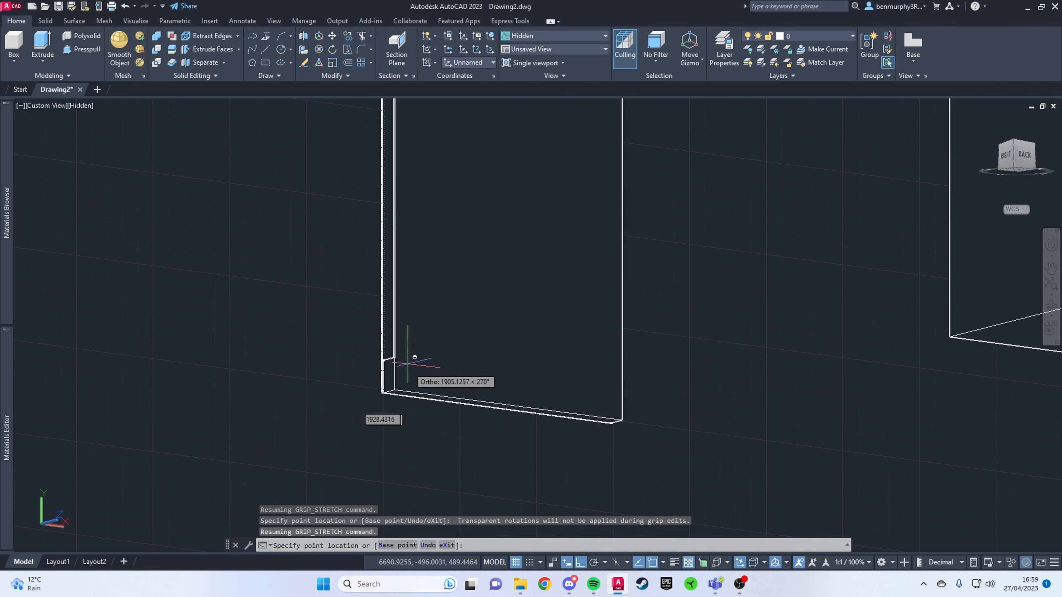
scroll(394, 393, "up", 5)
scroll(359, 376, "up", 5)
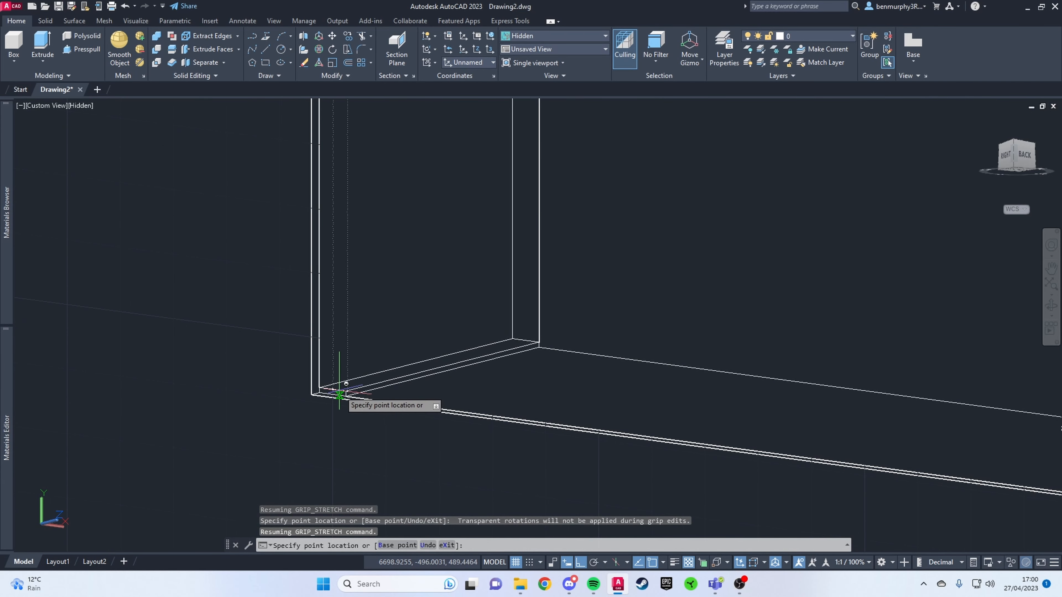
key("Escape")
middle_click_drag(361, 368, 487, 341, "shift")
scroll(487, 341, "up", 5)
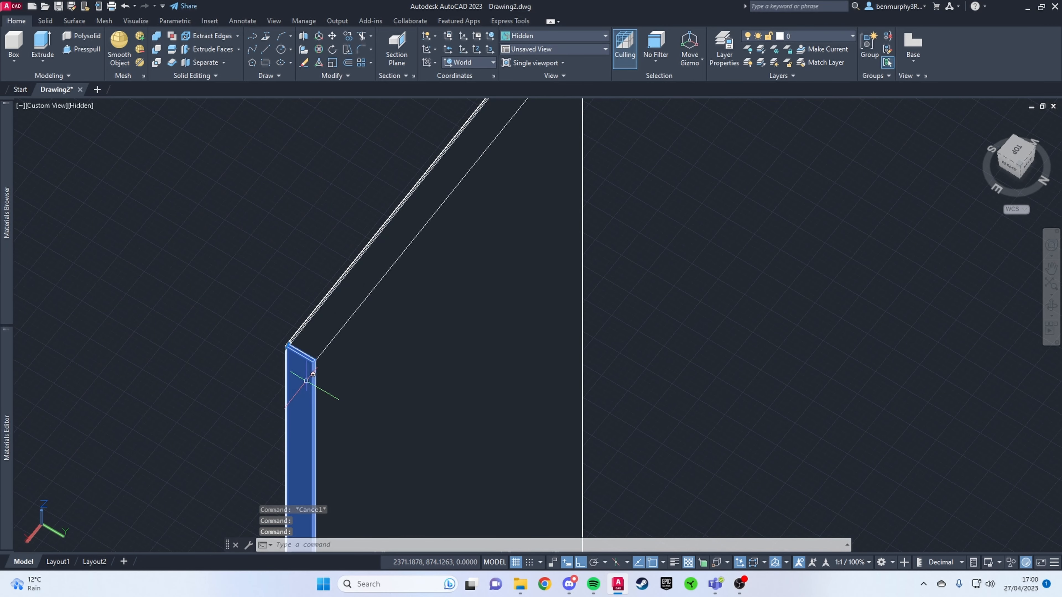
scroll(320, 377, "up", 2)
type("cop")
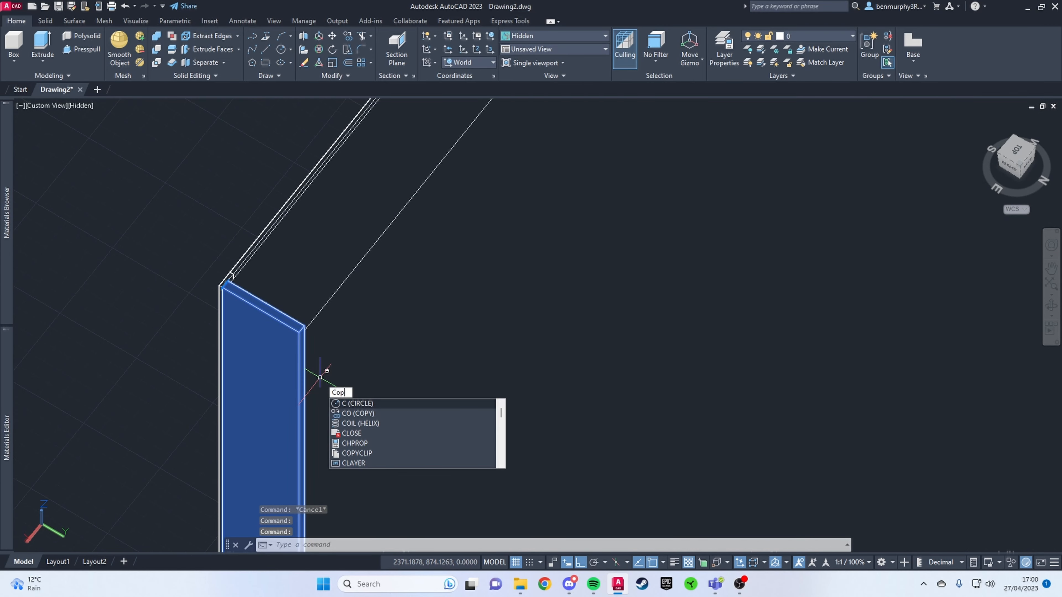
key("Return")
scroll(309, 330, "up", 3)
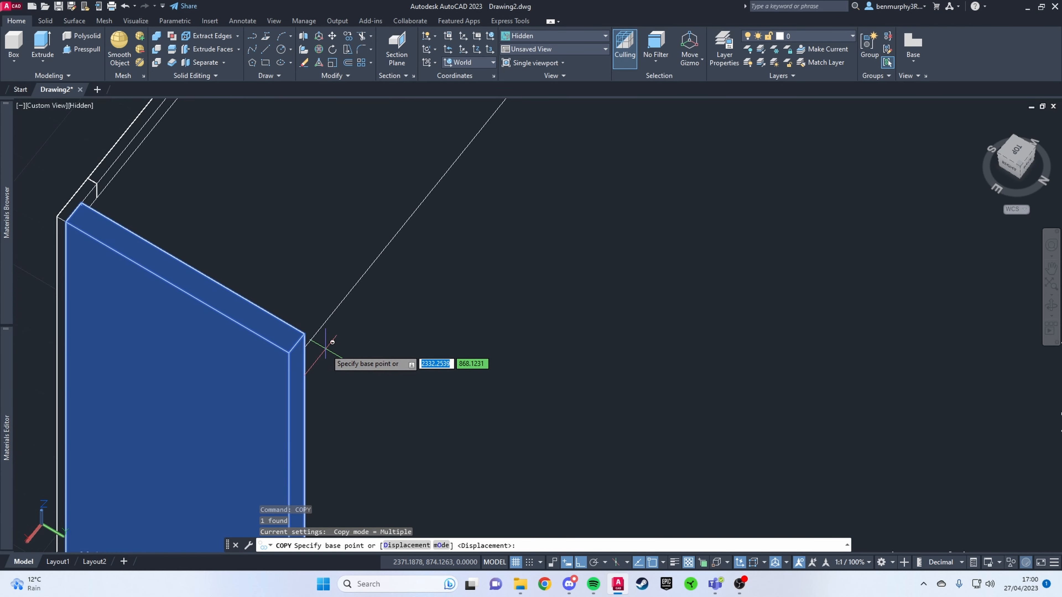
mouse_move(296, 355)
middle_mouse_down("shift")
mouse_move(247, 336)
mouse_move(299, 372)
middle_mouse_up("shift")
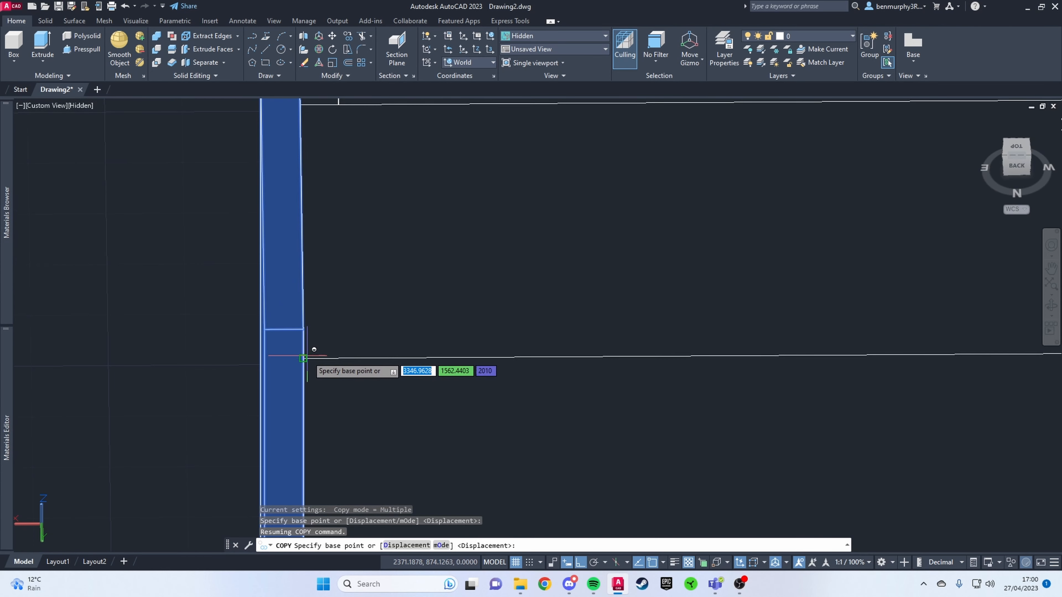
left_click(313, 349)
scroll(353, 361, "down", 5)
key("Escape")
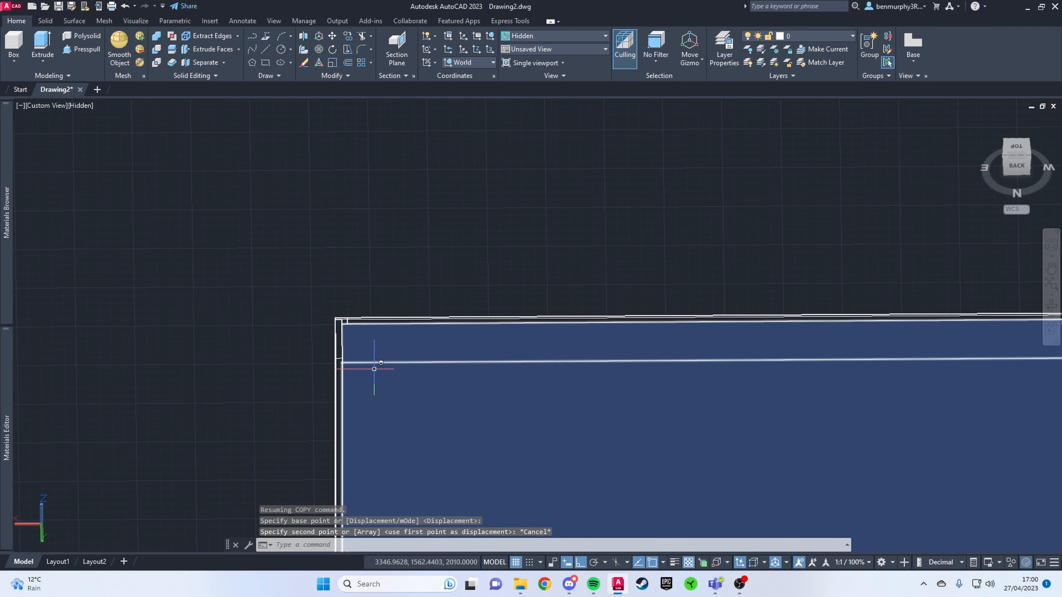
Copy the right side strip from its upper inner front corner to the frame's outer edge on the panel's left side
type("co")
key("Return")
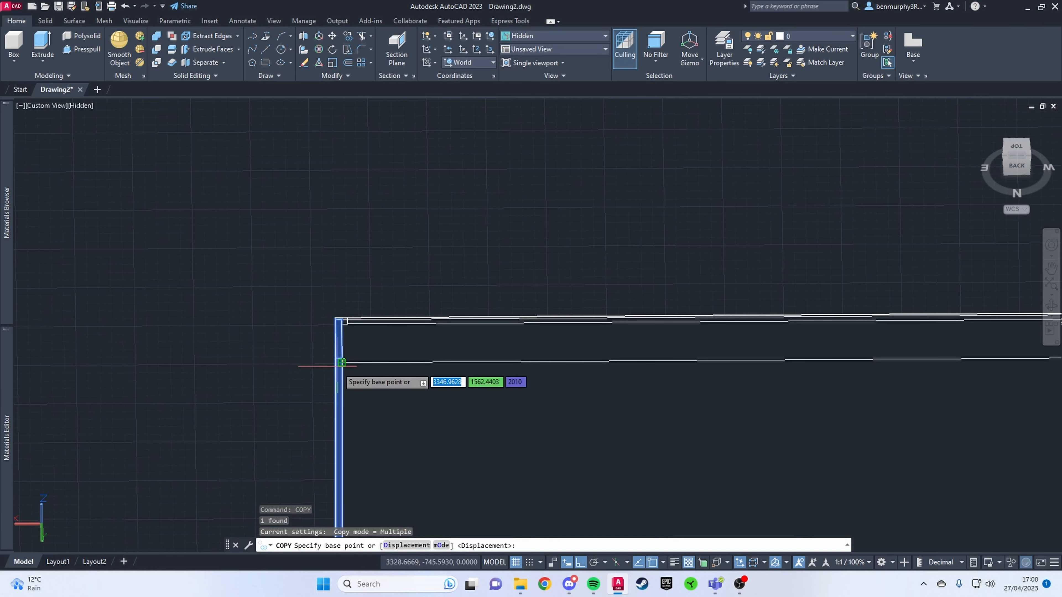
scroll(342, 363, "up", 5)
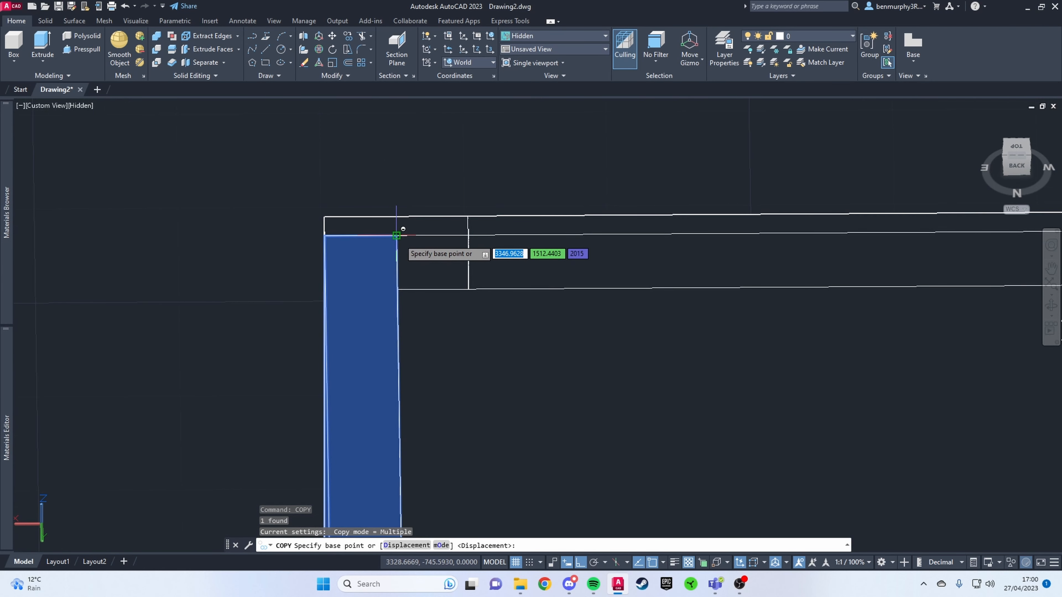
left_click(396, 236)
scroll(422, 260, "down", 6)
middle_click_drag(744, 318, 138, 335)
scroll(138, 335, "down", 3)
scroll(577, 298, "up", 5)
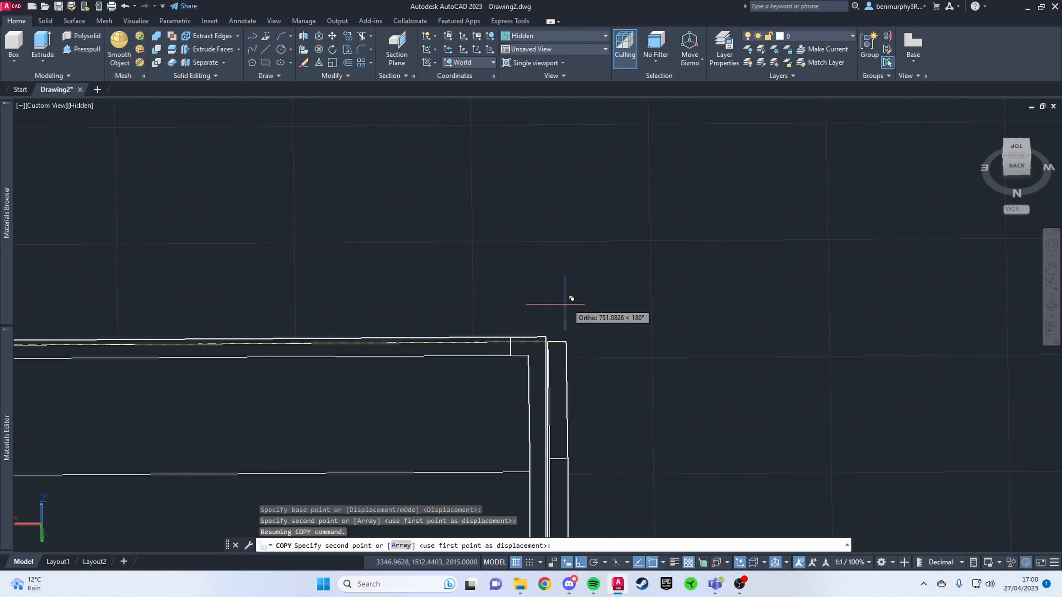
scroll(553, 348, "up", 3)
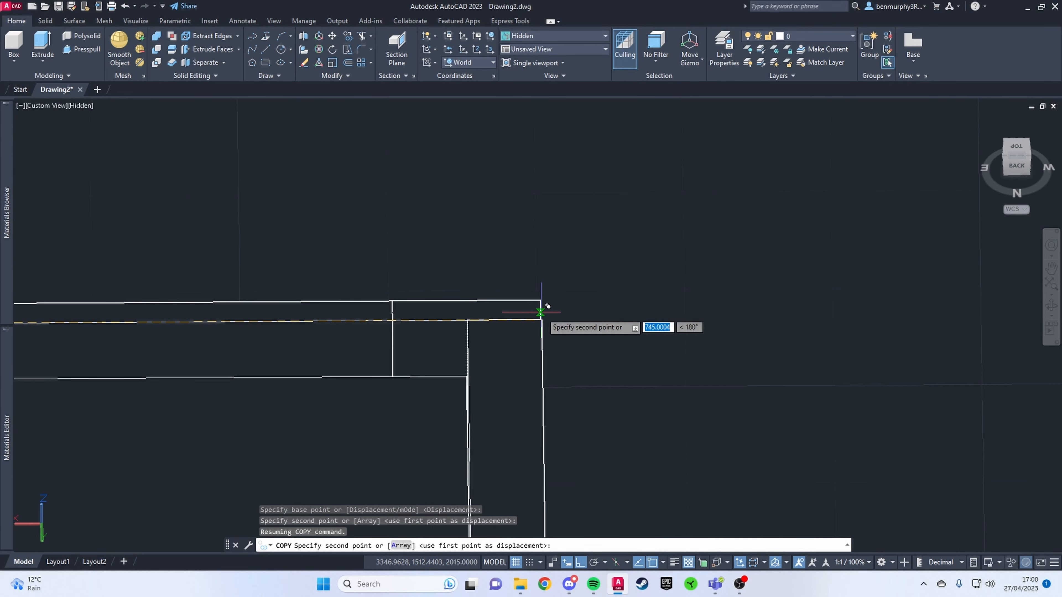
left_click(548, 310)
key("Escape")
Draw a box over the panel's top face between opposite corners of the two side strips
middle_click_drag(552, 346, 268, 228, "shift")
left_click(13, 42)
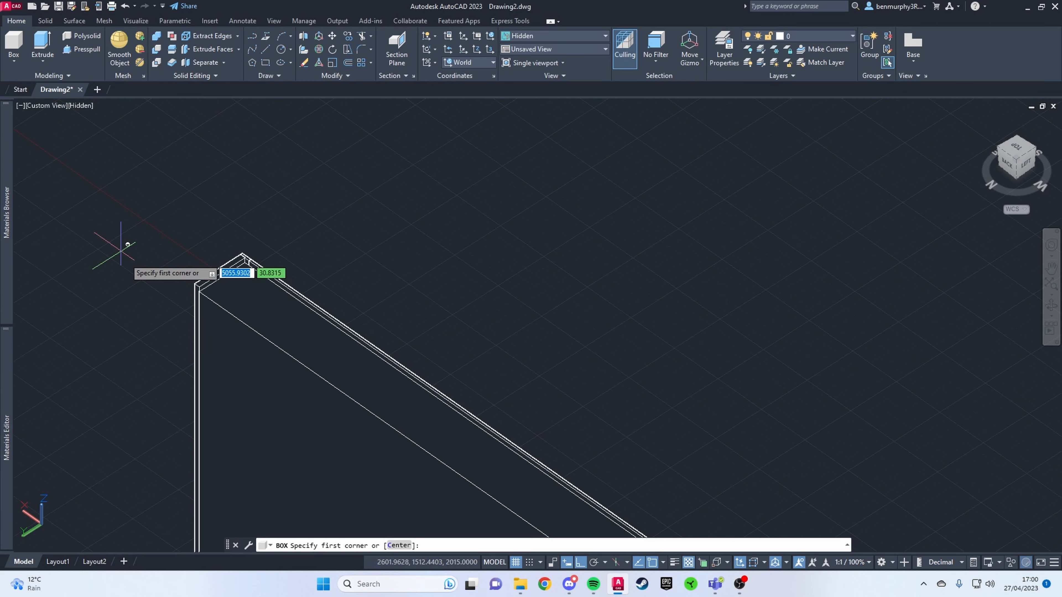
scroll(114, 244, "up", 3)
left_click(448, 209)
middle_click_drag(439, 202, 795, 285, "shift")
scroll(468, 167, "up", 3)
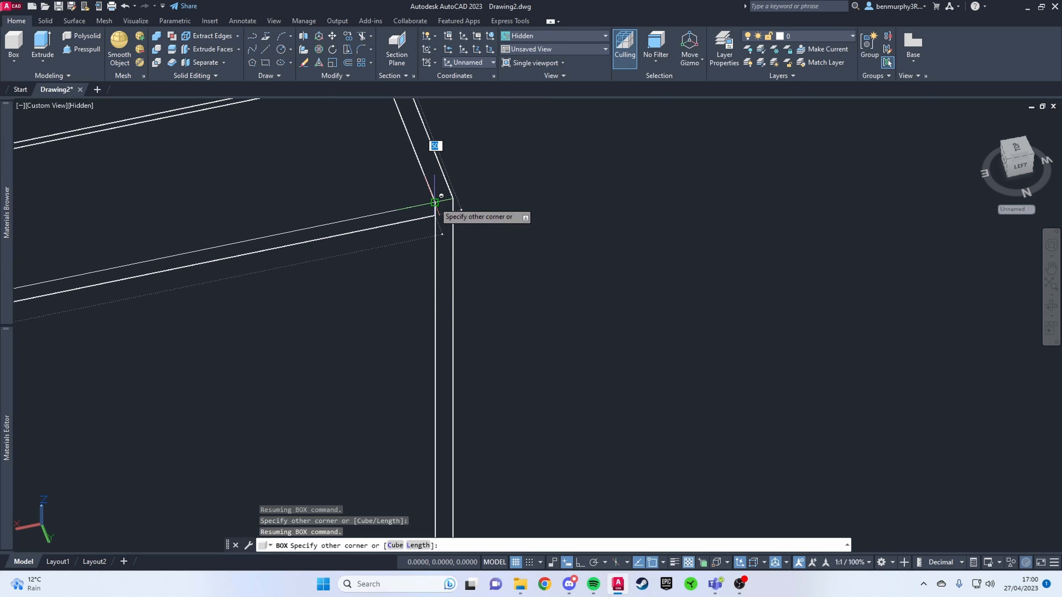
left_click(439, 202)
Window-select all parts of the panel, without the large block behind it, and combine them into a group
scroll(342, 236, "down", 6)
middle_click_drag(327, 246, 596, 246, "shift")
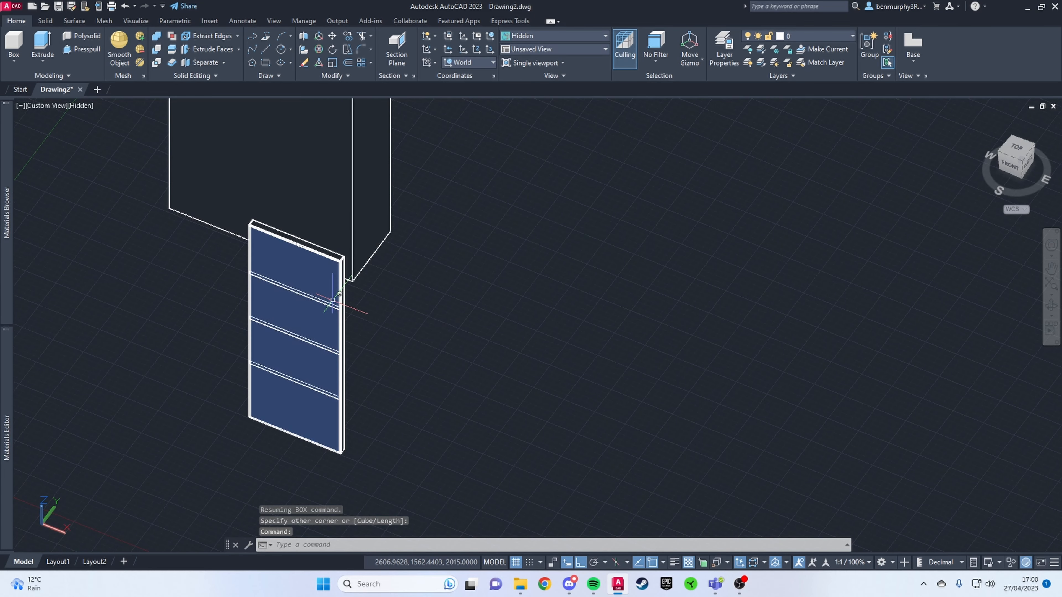
scroll(335, 295, "down", 3)
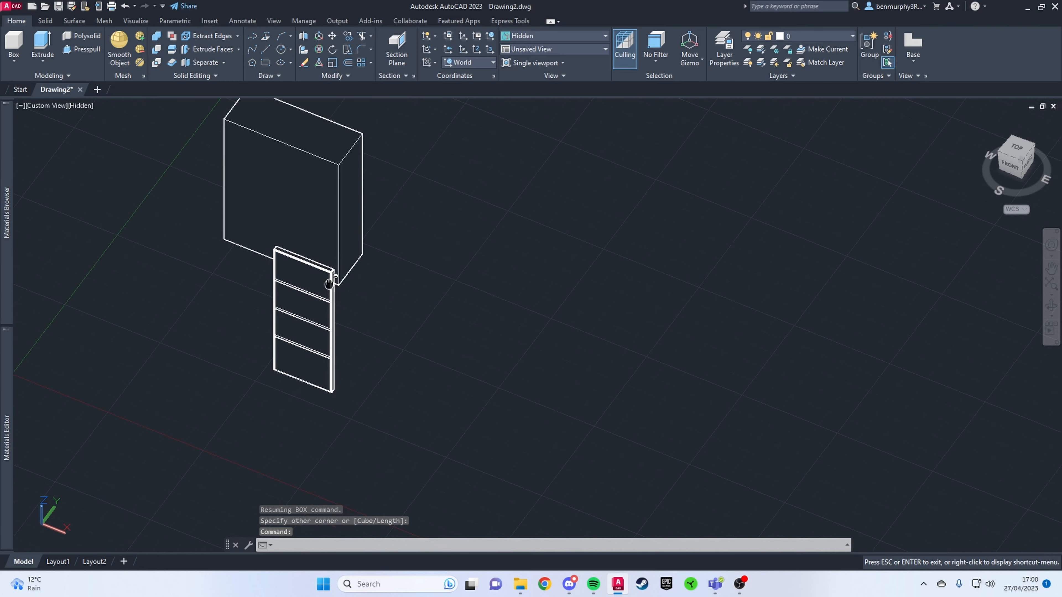
middle_click_drag(399, 383, 280, 280, "shift")
left_click(251, 278)
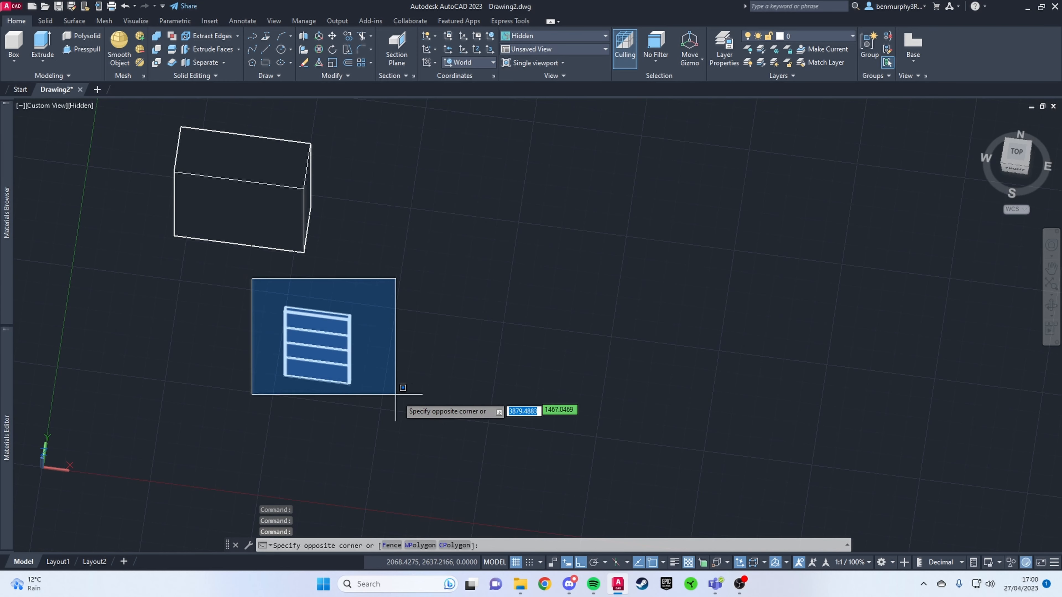
left_click(414, 416)
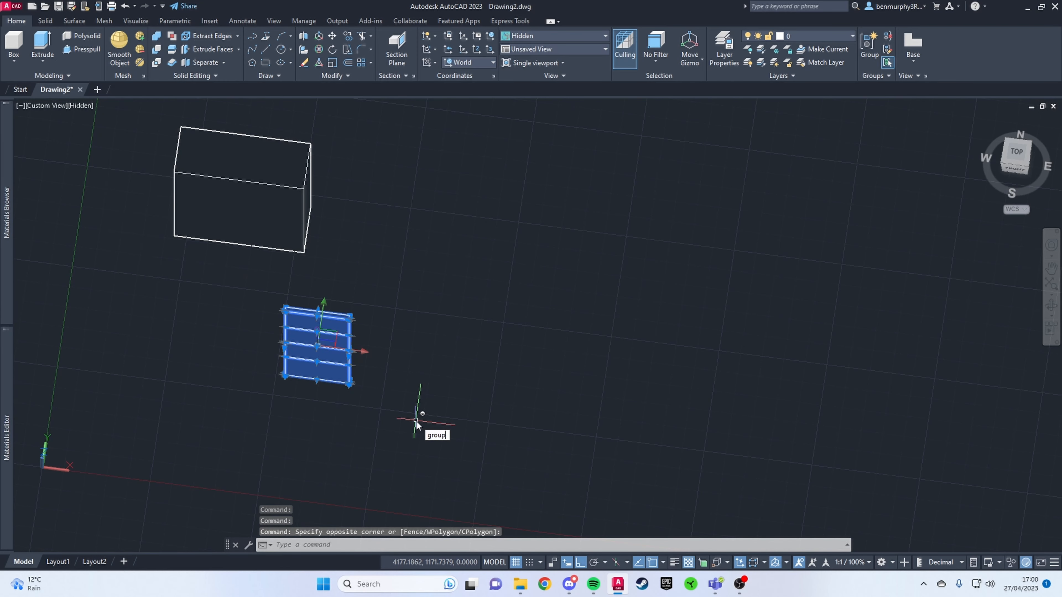
middle_click_drag(402, 397, 308, 309, "shift")
scroll(302, 313, "up", 5)
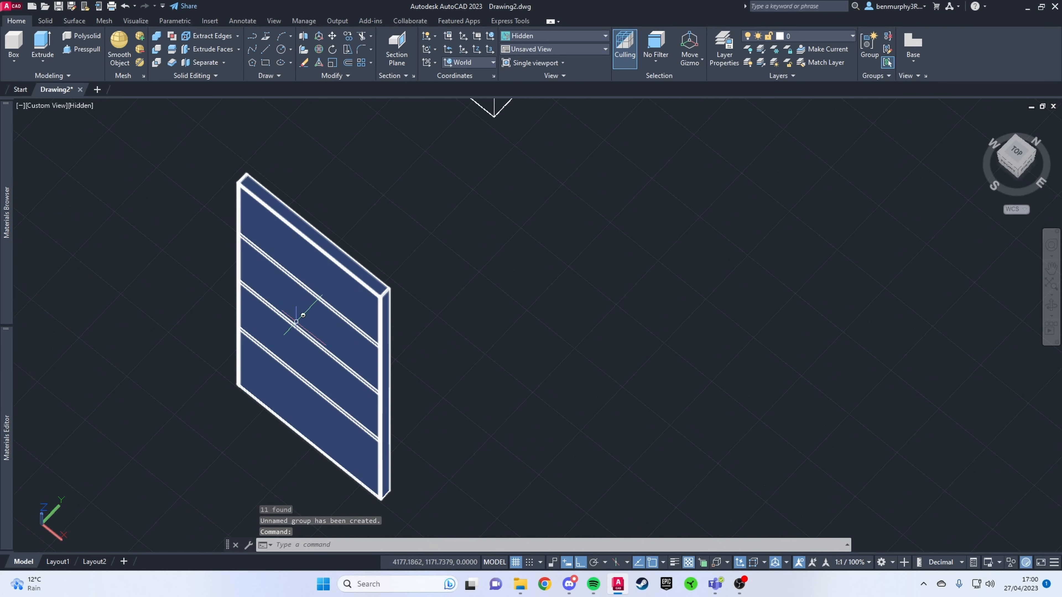
Move the grouped door panel from its upper rear right corner to the upper front right corner of the large block
left_click(303, 327)
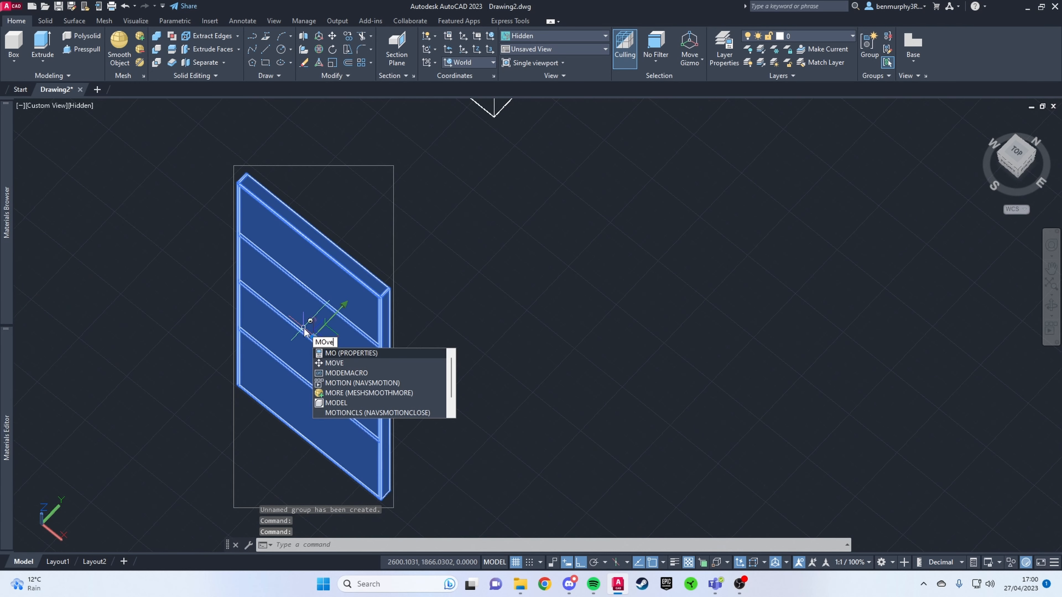
key("Return")
scroll(386, 289, "up", 5)
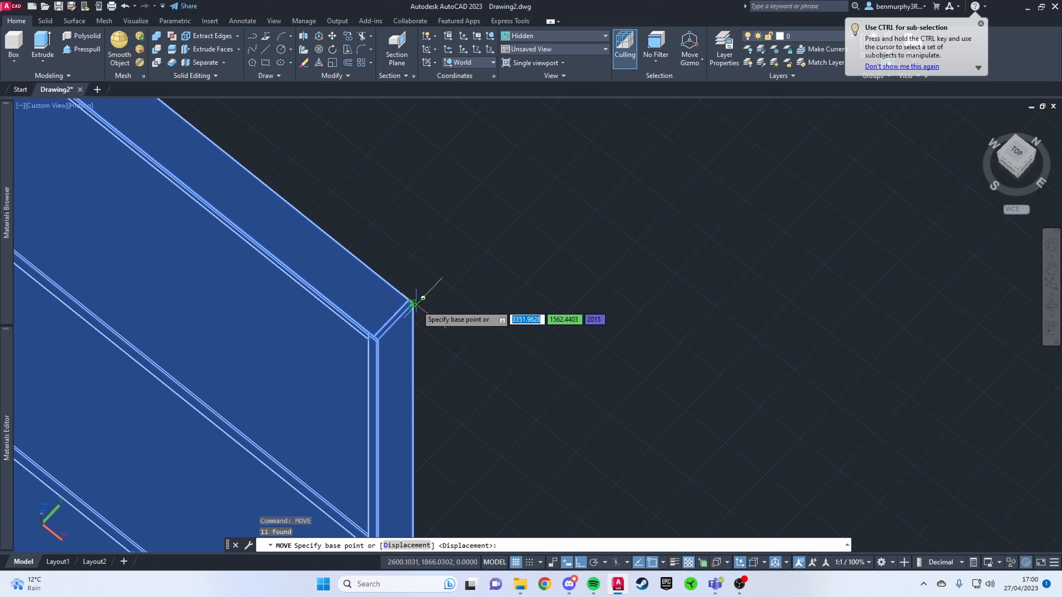
left_click(412, 303)
scroll(437, 124, "down", 8)
middle_click_drag(438, 119, 263, 352)
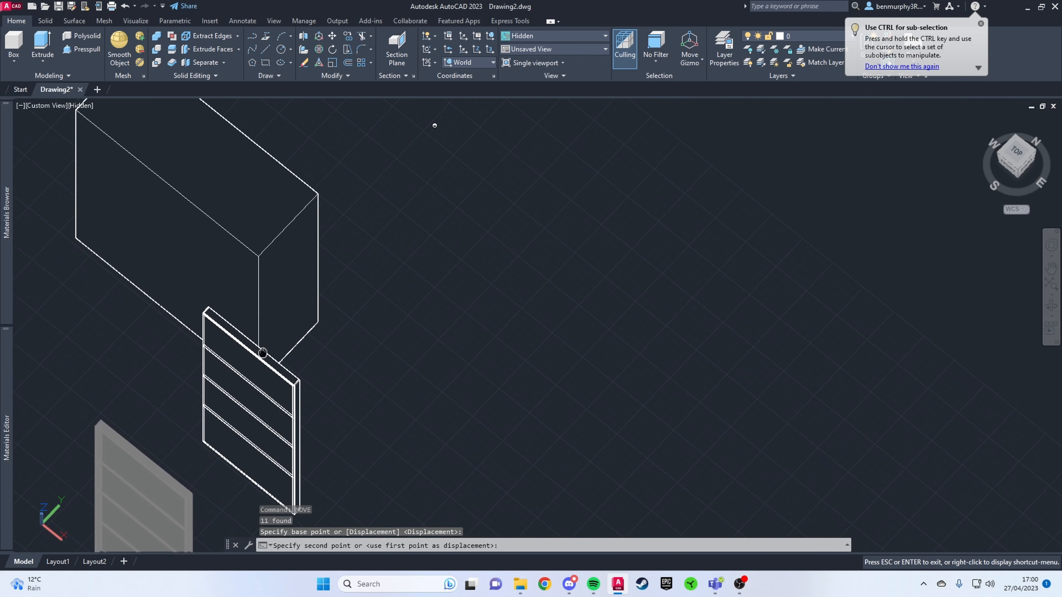
left_click(259, 255)
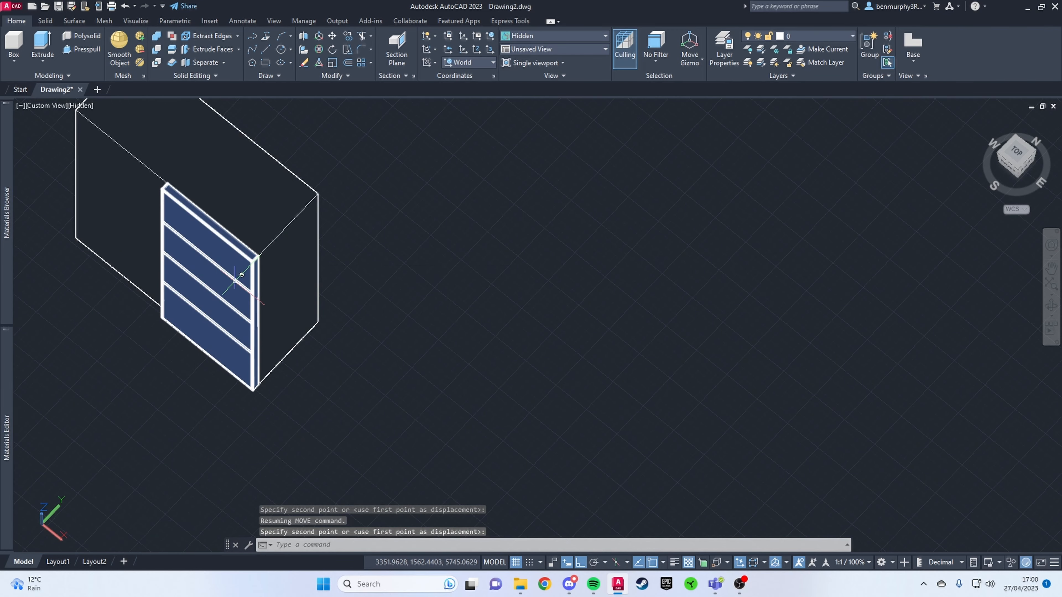
Copy the door panel from its upper rear right corner to the first panel's upper front left corner, forming a second, overlapping door
mouse_move(241, 275)
middle_mouse_down("shift")
mouse_move(308, 270)
mouse_move(345, 326)
middle_mouse_up("shift")
left_click(246, 275)
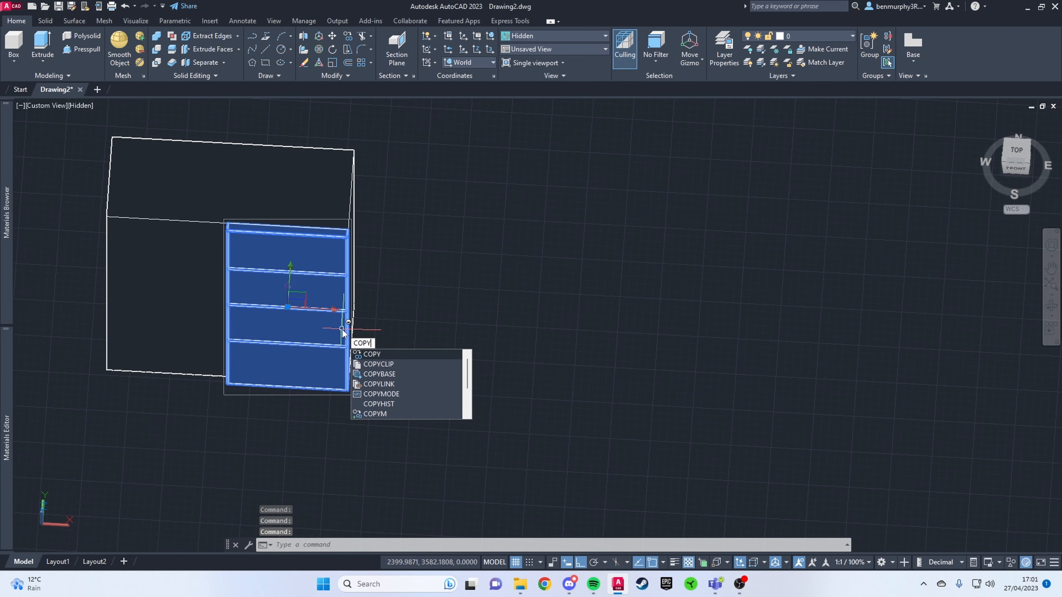
key("Return")
scroll(350, 323, "up", 5)
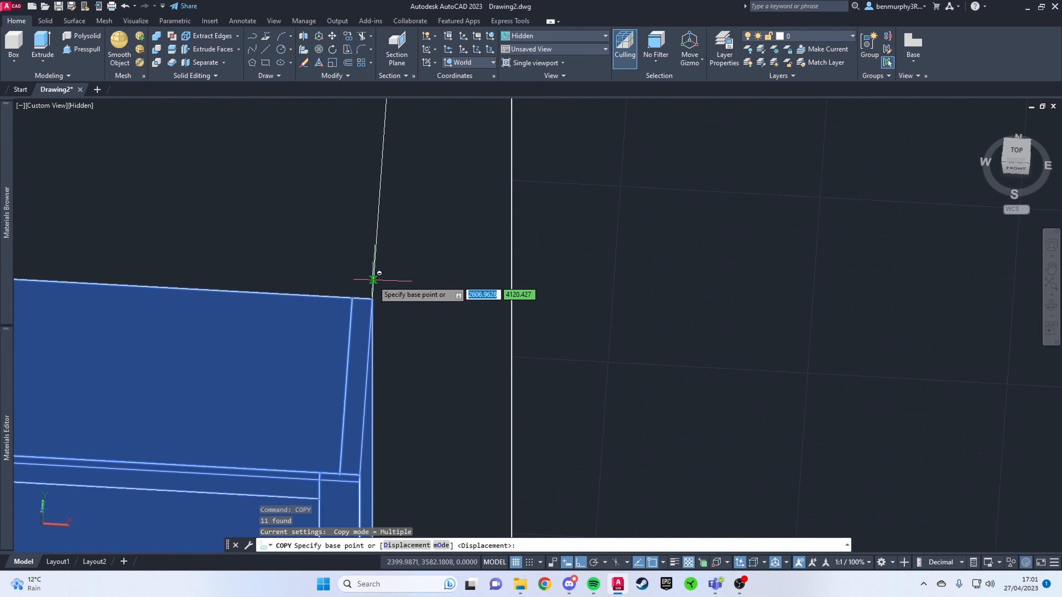
scroll(264, 310, "down", 4)
middle_click_drag(219, 319, 600, 321)
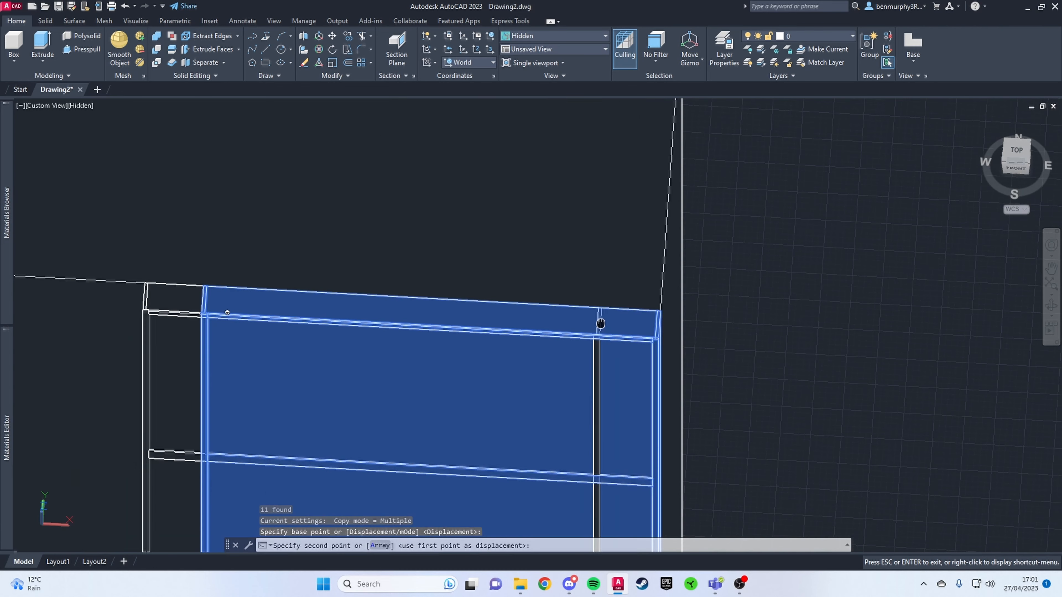
scroll(599, 319, "down", 1)
scroll(284, 330, "up", 2)
middle_click_drag(301, 320, 509, 320)
scroll(510, 320, "up", 2)
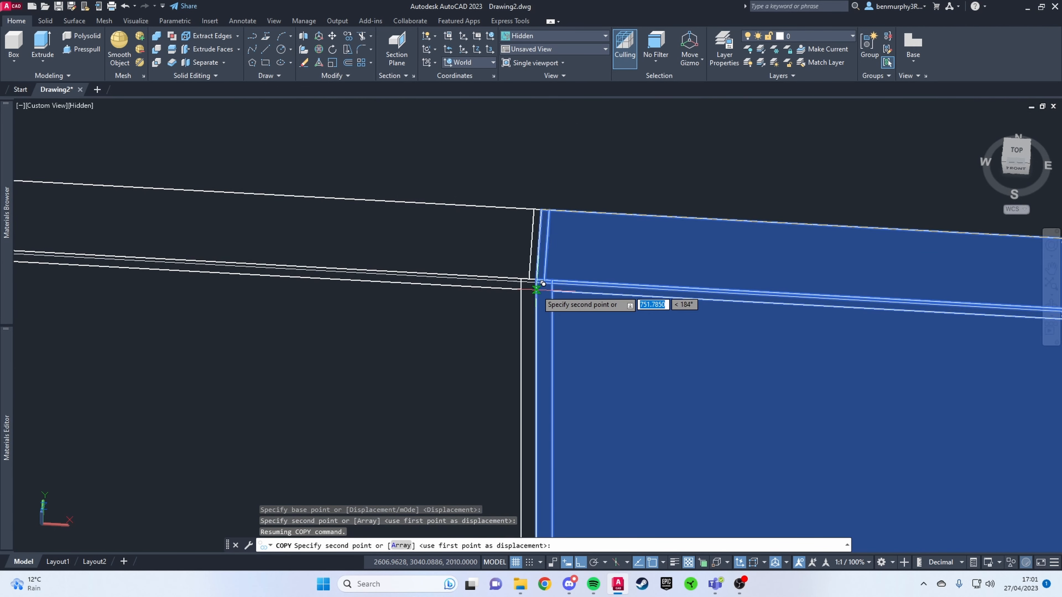
mouse_move(535, 285)
middle_mouse_down("shift")
mouse_move(500, 302)
mouse_move(539, 265)
middle_mouse_up("shift")
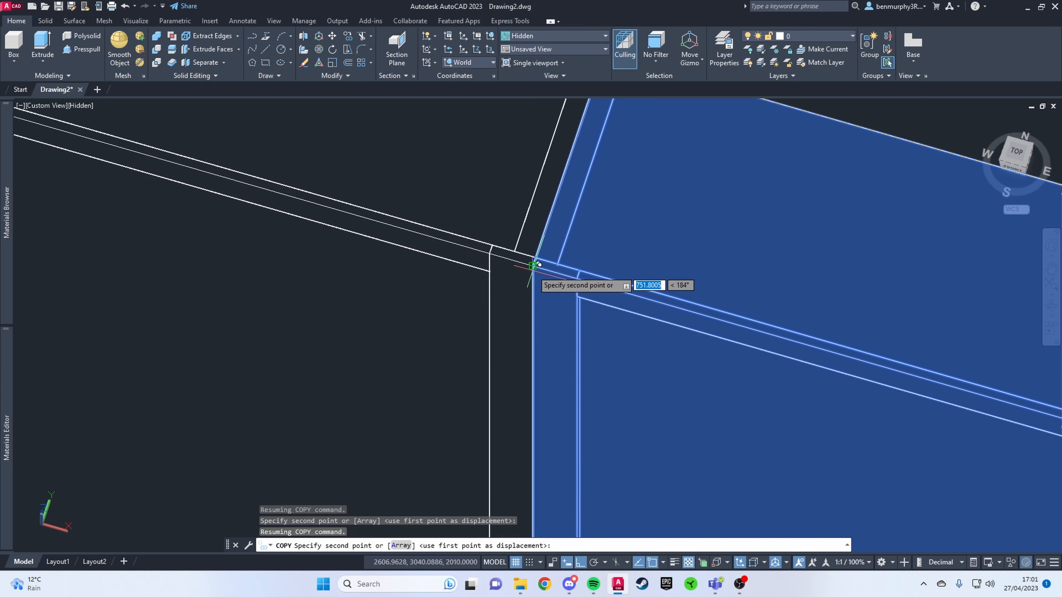
left_click(532, 266)
key("Escape")
scroll(492, 301, "down", 6)
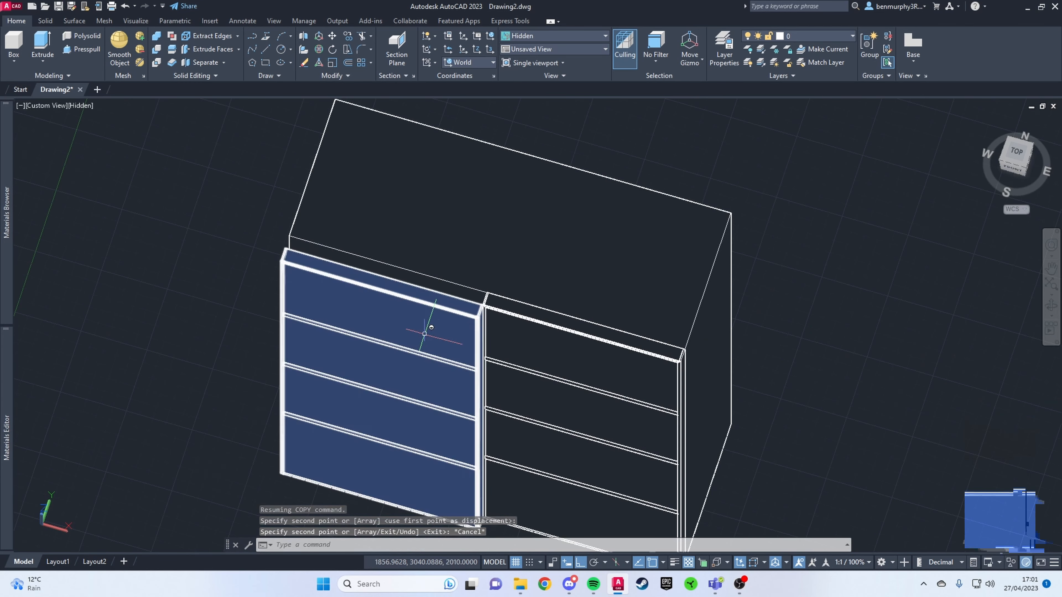
Ungroup the copied left door panel
middle_click_drag(425, 334, 524, 343, "shift")
left_click(308, 391)
scroll(308, 376, "up", 6)
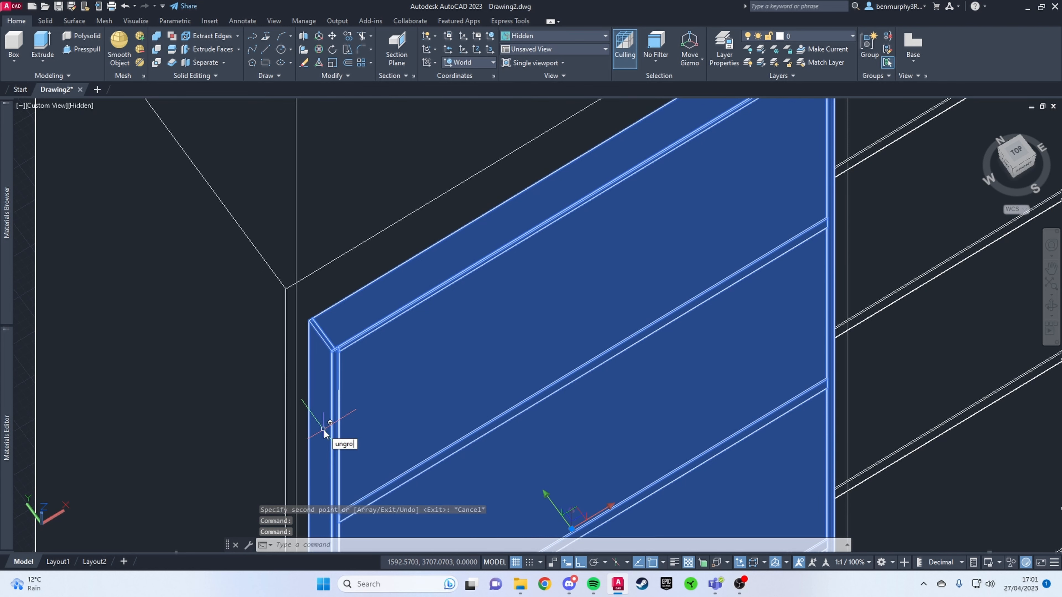
key("Return")
Stretch the rear edge of the left door's outer side strip back to the front face of the block
scroll(313, 426, "down", 3)
middle_click_drag(309, 448, 415, 258)
scroll(391, 401, "up", 4)
middle_click_drag(392, 404, 446, 408, "shift")
scroll(435, 379, "up", 7)
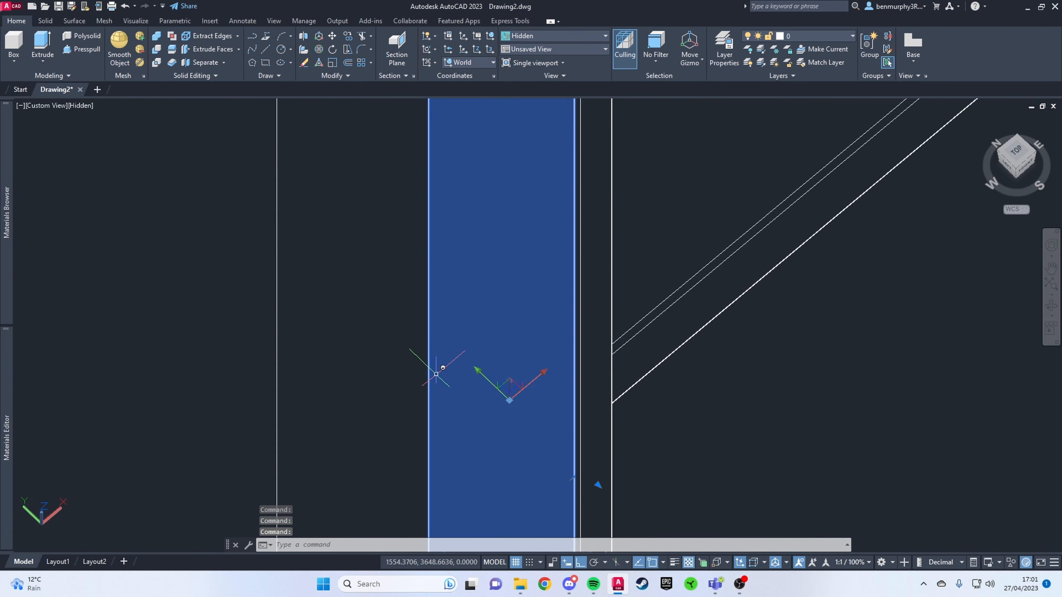
middle_click_drag(521, 472, 487, 462, "shift")
scroll(487, 463, "down", 6)
scroll(330, 474, "up", 6)
middle_click_drag(330, 474, 420, 294)
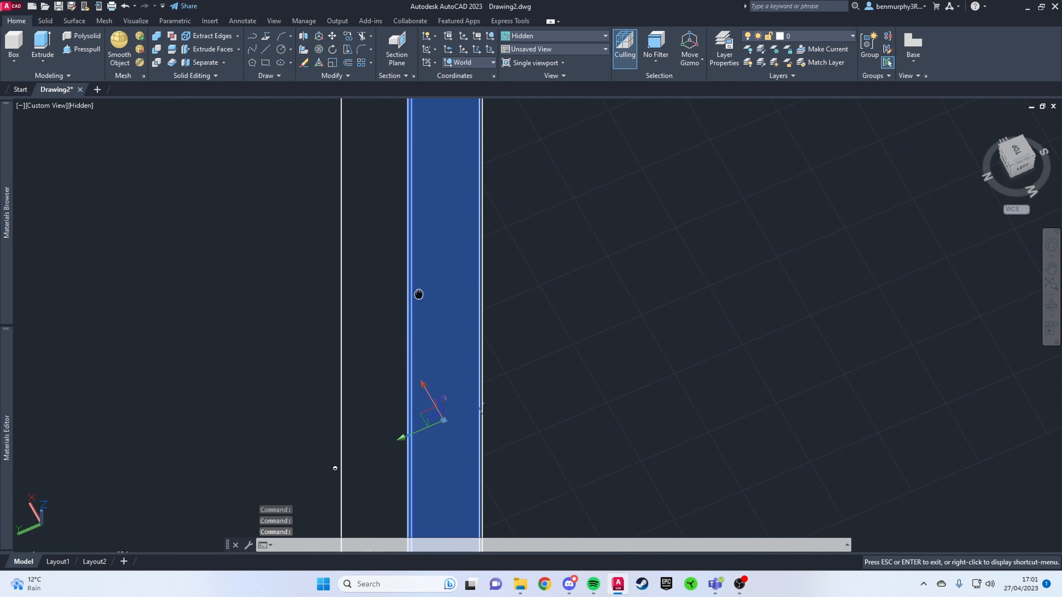
scroll(406, 425, "up", 4)
left_click(412, 423)
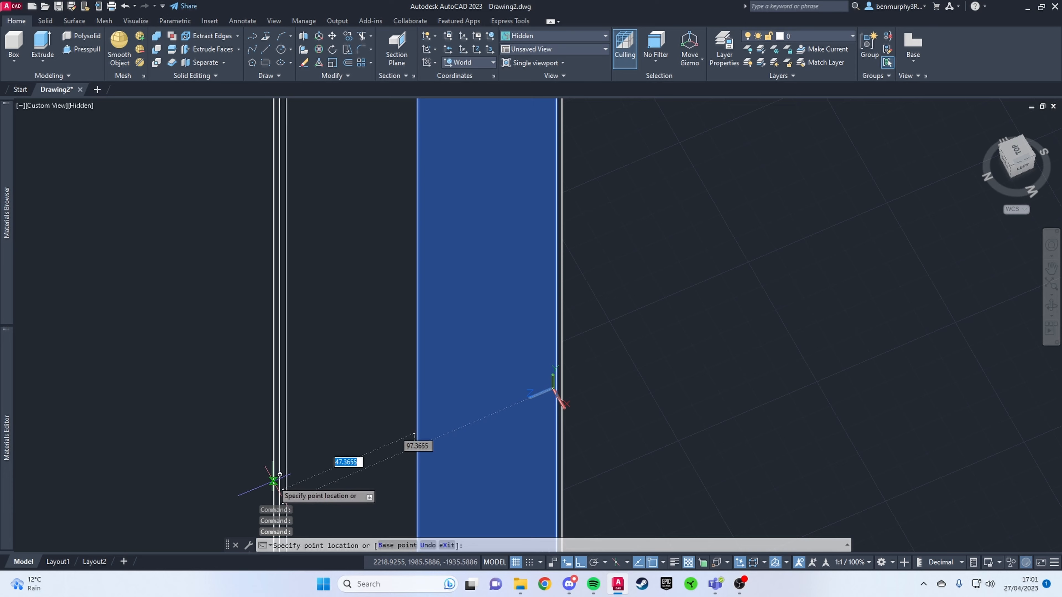
key("Escape")
Stretch the rear edge of the left door's top strip back to the front edge of the block
middle_click_drag(279, 475, 244, 368, "shift")
left_click(225, 166, "ctrl")
scroll(273, 185, "up", 8)
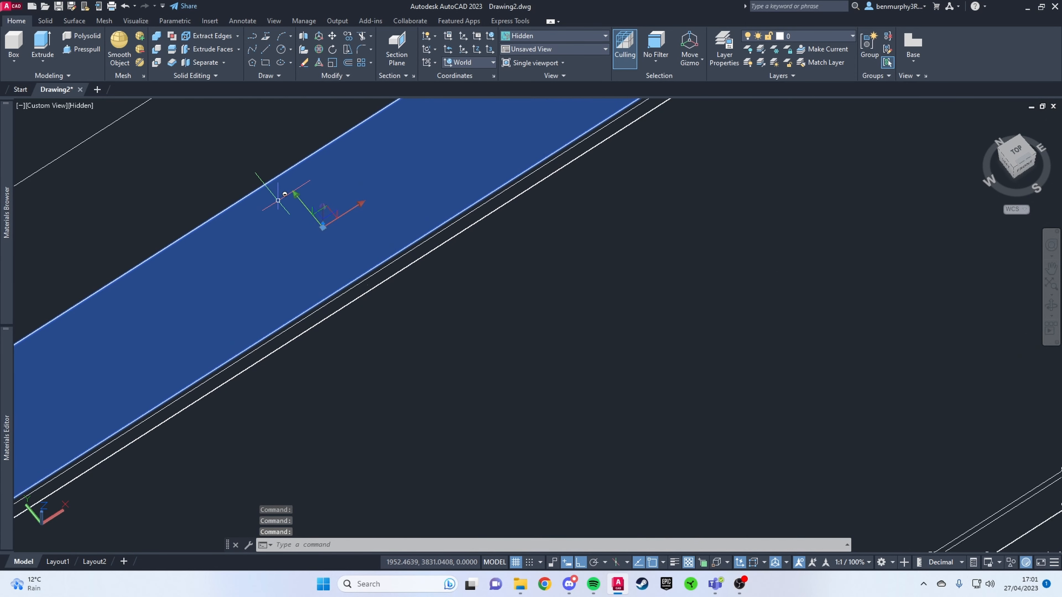
middle_click_drag(284, 194, 354, 266, "shift")
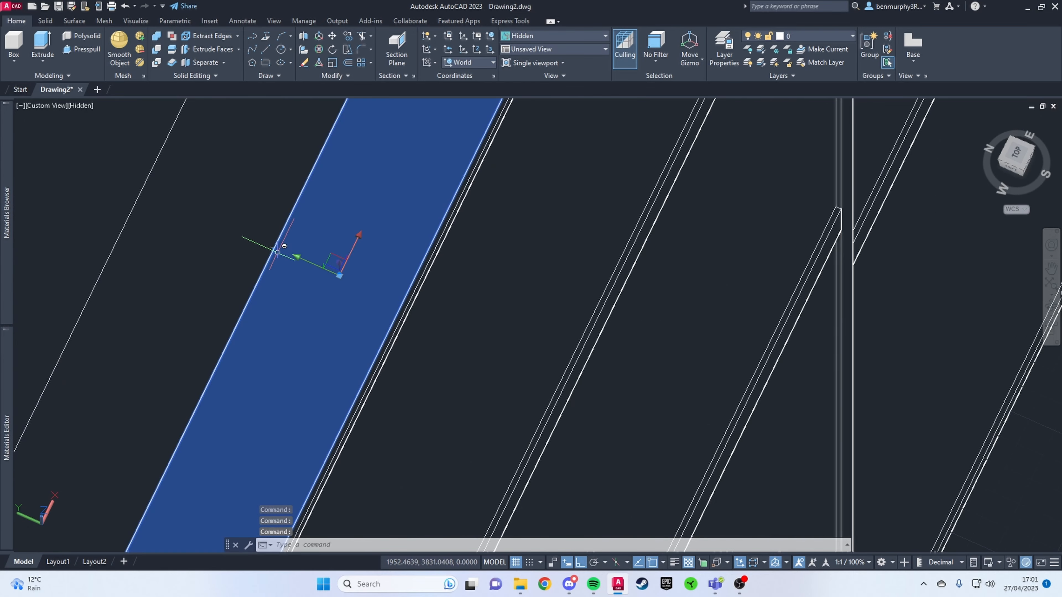
middle_click_drag(284, 246, 284, 260, "shift")
left_click(284, 258)
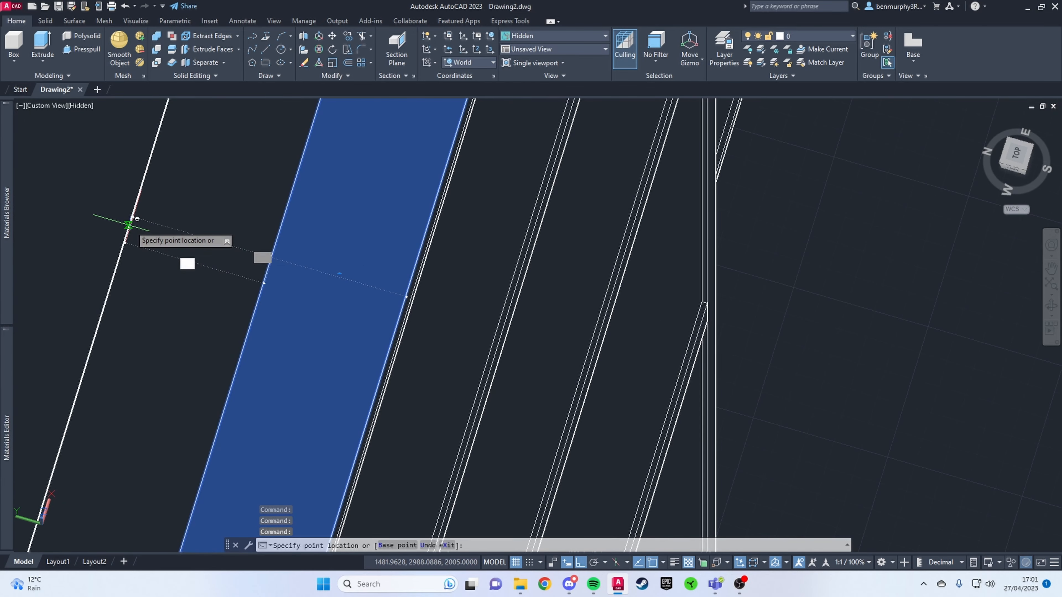
key("Escape")
scroll(244, 276, "down", 5)
key("Escape")
Apply the Wood - Painted White paint material to the door frame where the two doors meet
middle_click_drag(304, 288, 128, 206, "shift")
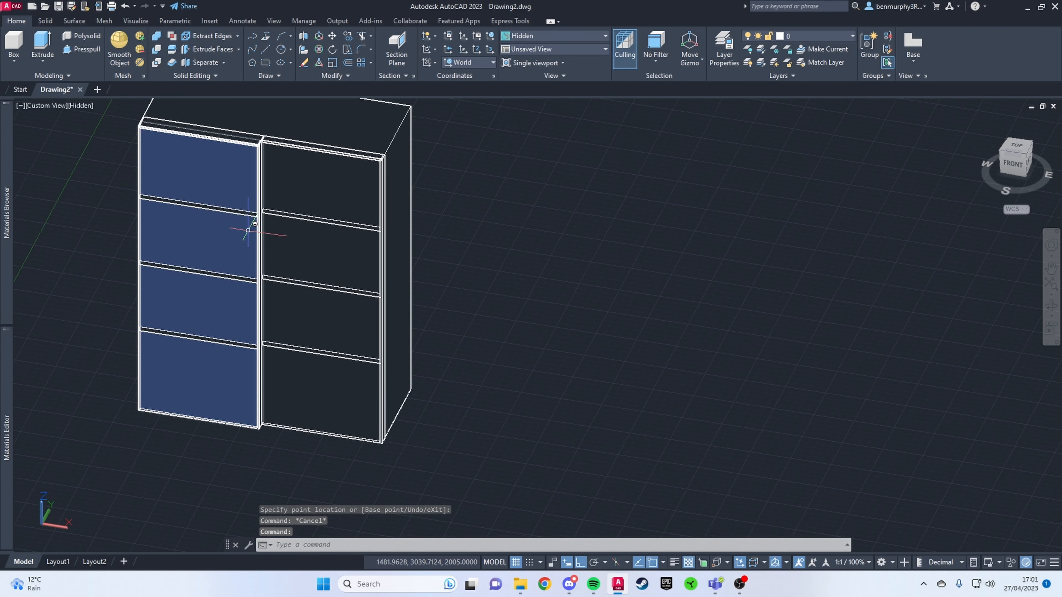
middle_click_drag(248, 233, 310, 280)
scroll(250, 199, "up", 6)
middle_click_drag(252, 198, 297, 247)
scroll(413, 287, "down", 5)
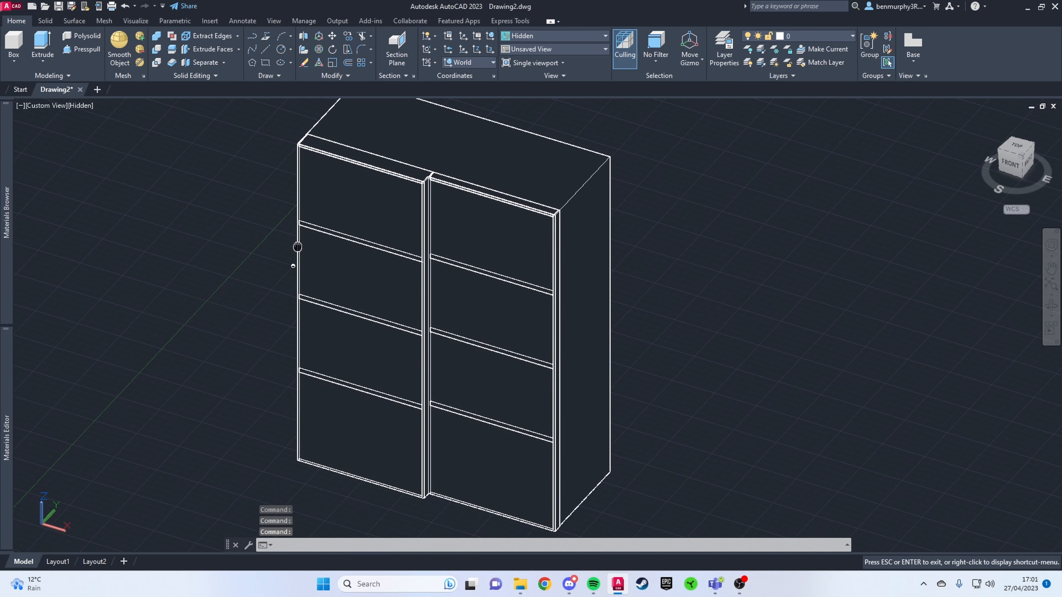
mouse_move(5, 192)
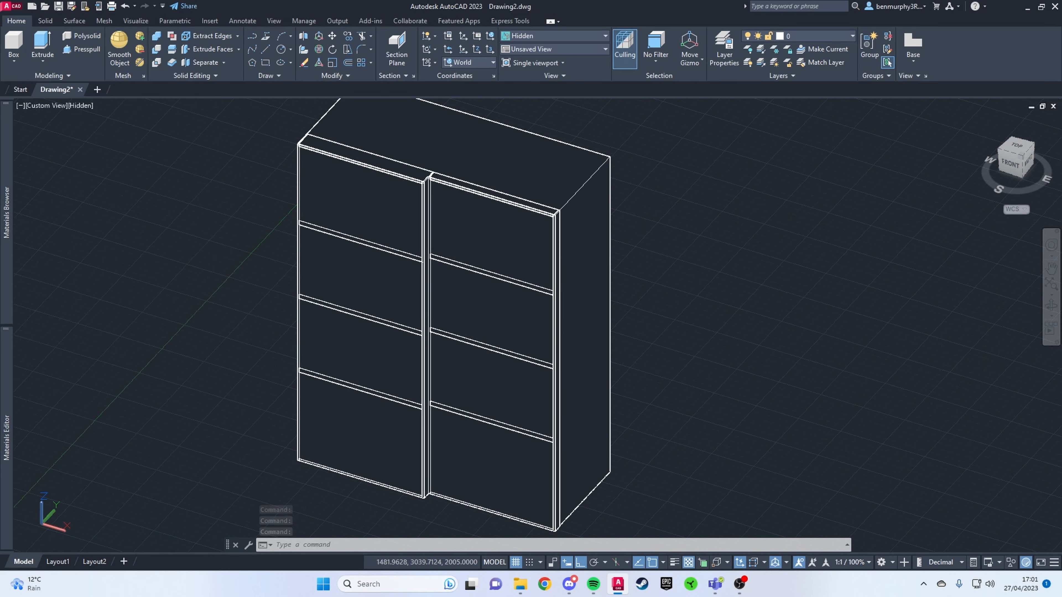
mouse_move(12, 312)
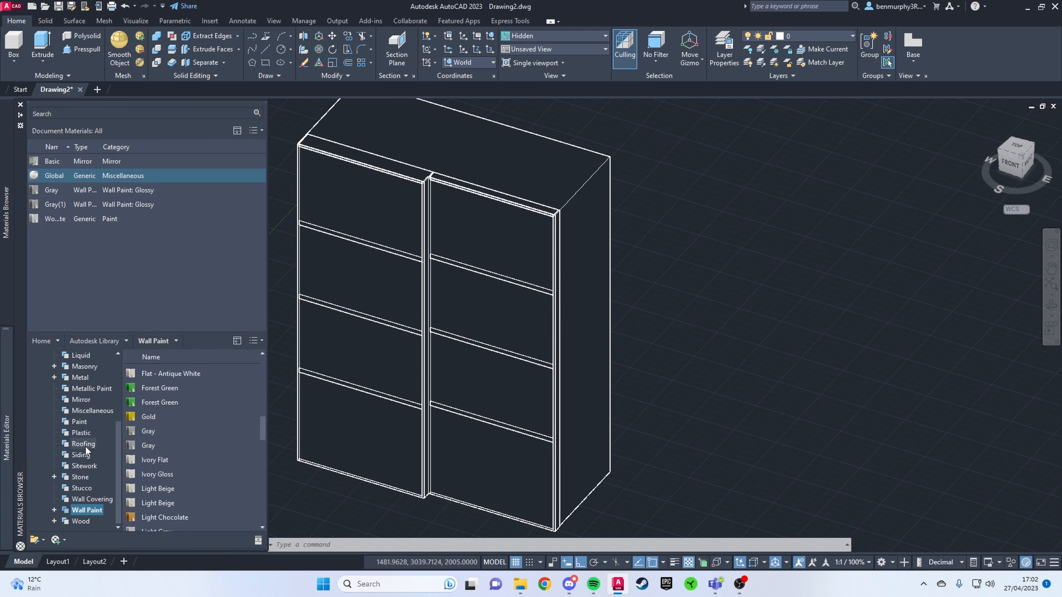
left_click(79, 422)
mouse_move(172, 472)
left_mouse_down()
mouse_move(209, 473)
mouse_move(428, 375)
left_mouse_up()
left_click_drag(470, 312, 462, 361)
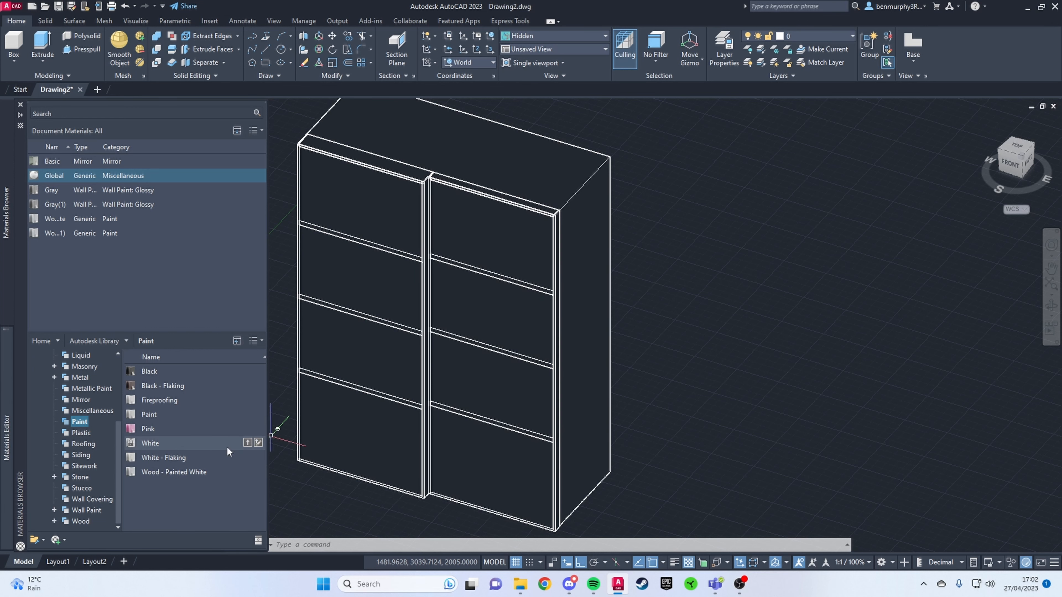
Apply the Basic mirror material to the panel of the left door
left_click(80, 400)
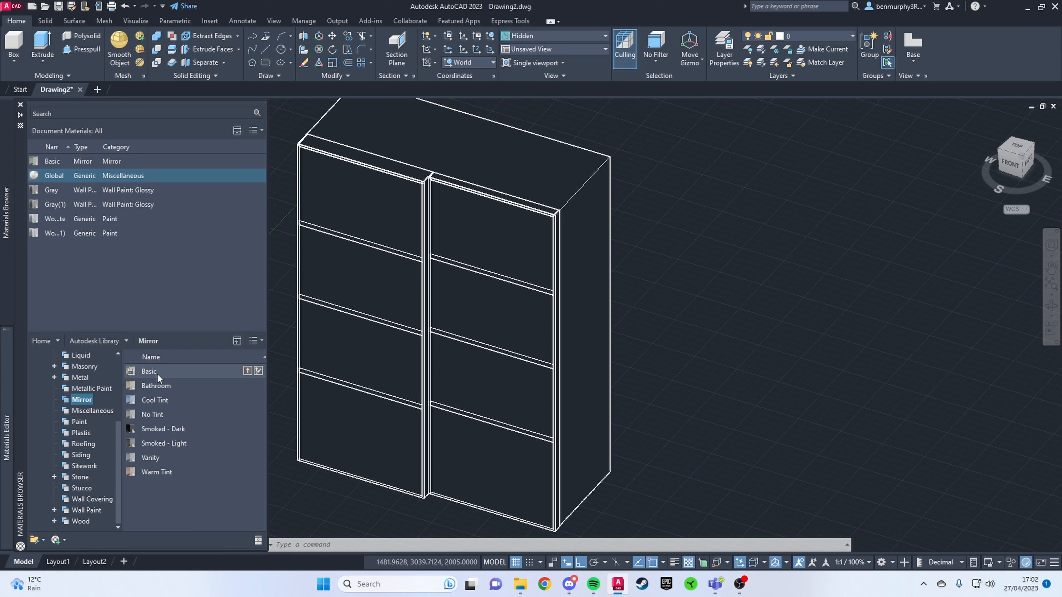
left_click_drag(158, 375, 364, 351)
scroll(528, 99, "up", 2)
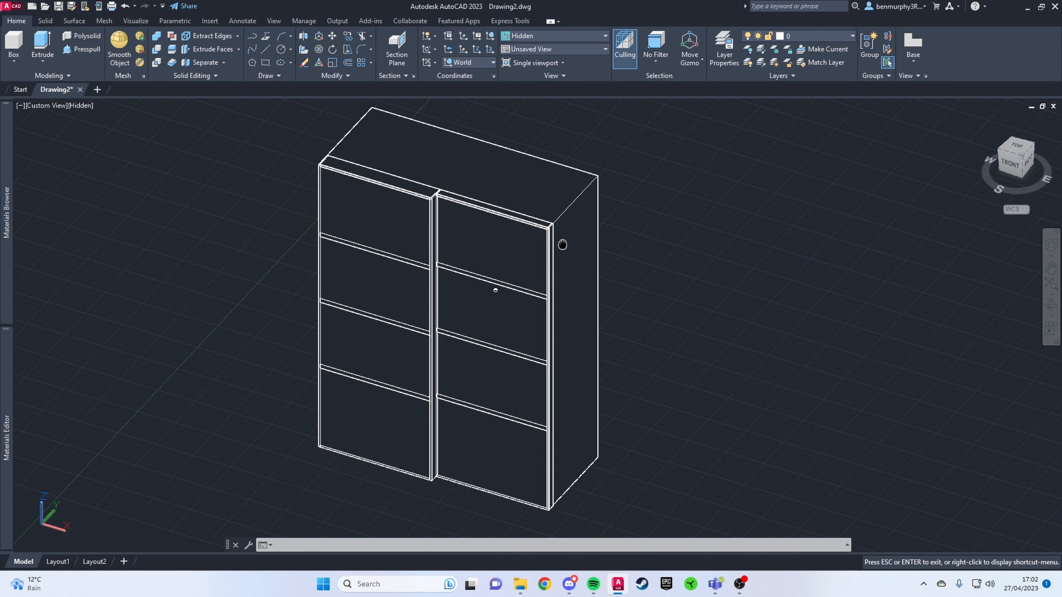
Set the visual style to Realistic and view the whole wardrobe from its right side
left_click(553, 36)
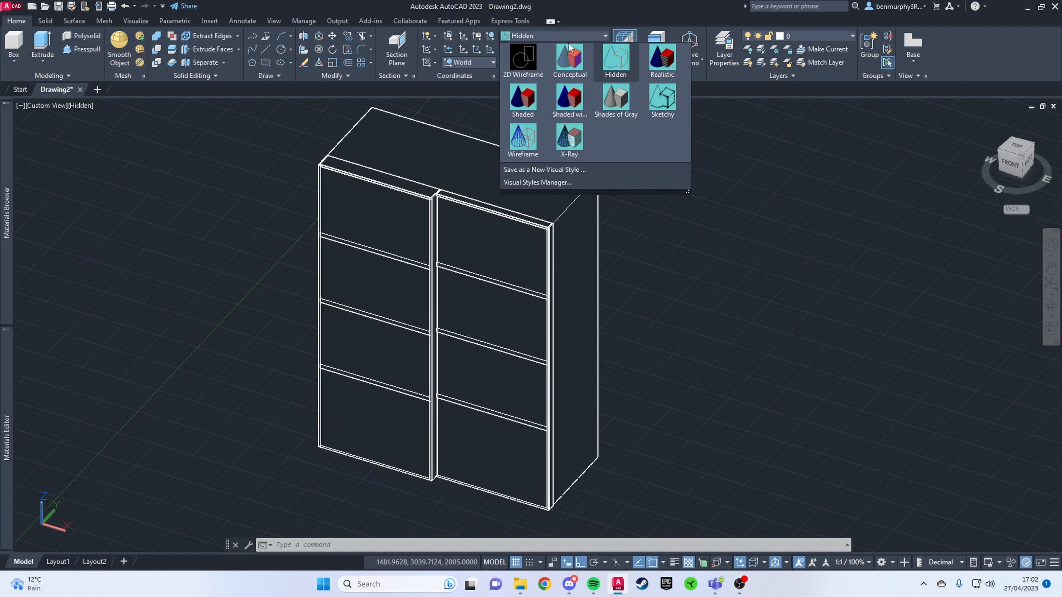
left_click(667, 63)
middle_click_drag(446, 457, 251, 177, "shift")
scroll(433, 447, "down", 2)
scroll(433, 447, "down", 2)
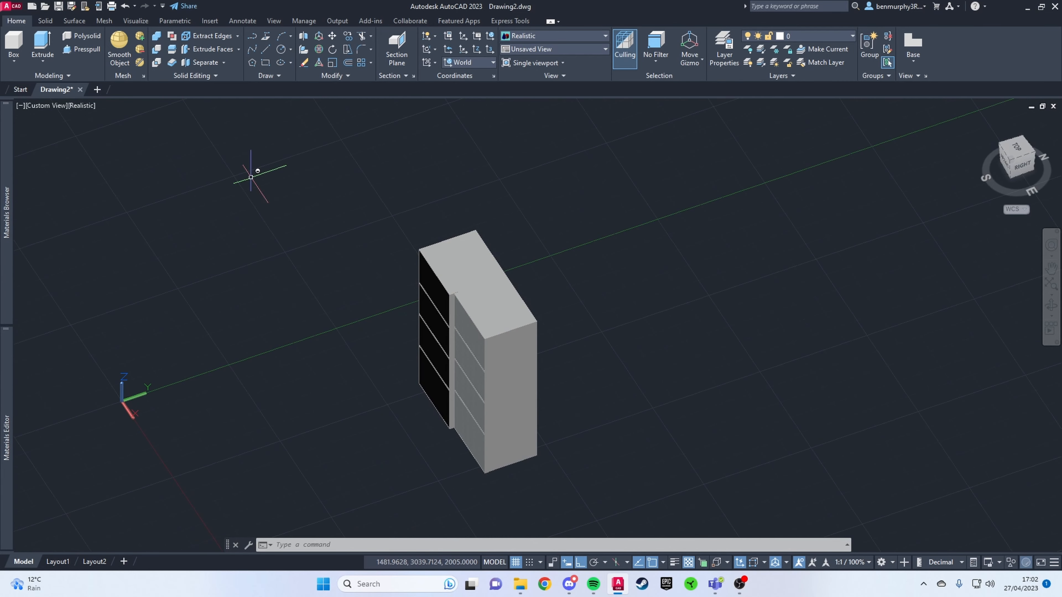
Draw a floor box about 7078 by 5362 beneath and around the wardrobe, with a height of 5
left_click(16, 39)
middle_click_drag(268, 341, 233, 358, "shift")
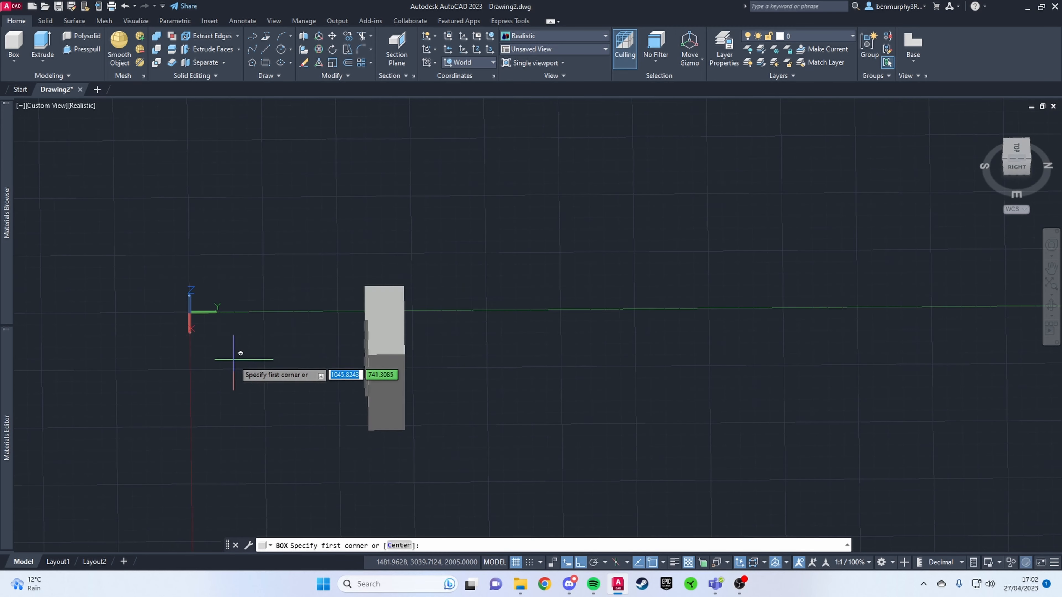
left_click(240, 286)
middle_click_drag(427, 429, 396, 284)
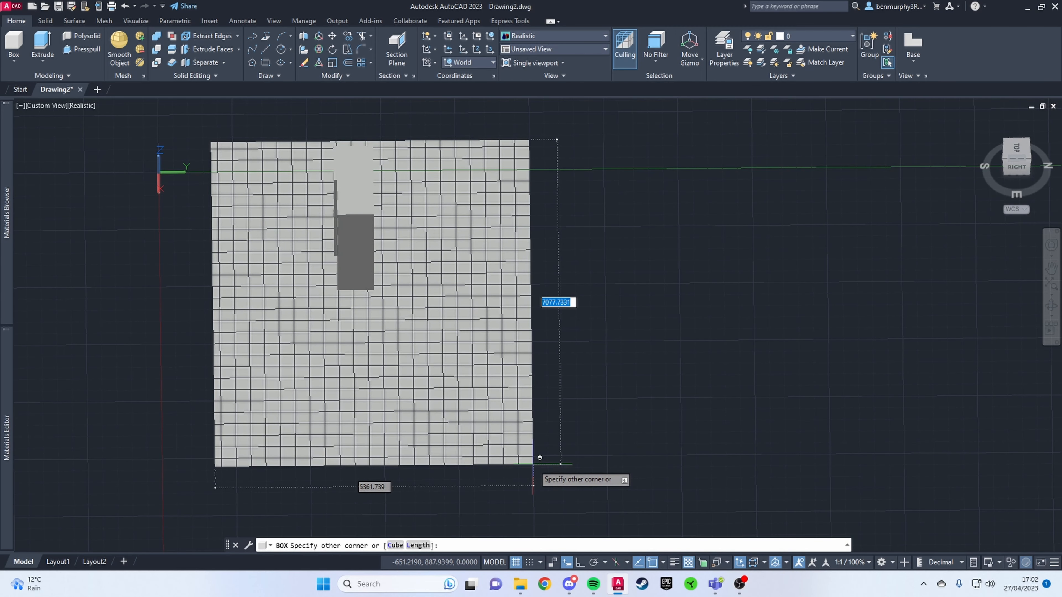
left_click(539, 458)
type("5")
key("Return")
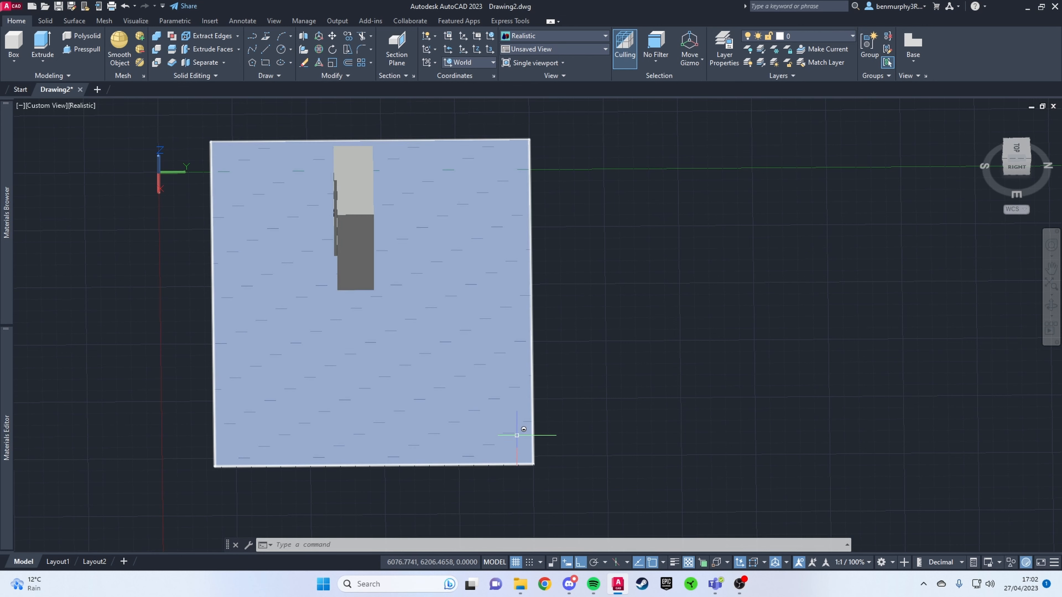
Hide the floor box so that only the wardrobe is displayed
middle_click_drag(380, 388, 462, 312, "shift")
left_click(471, 317)
type("hideo")
key("Return")
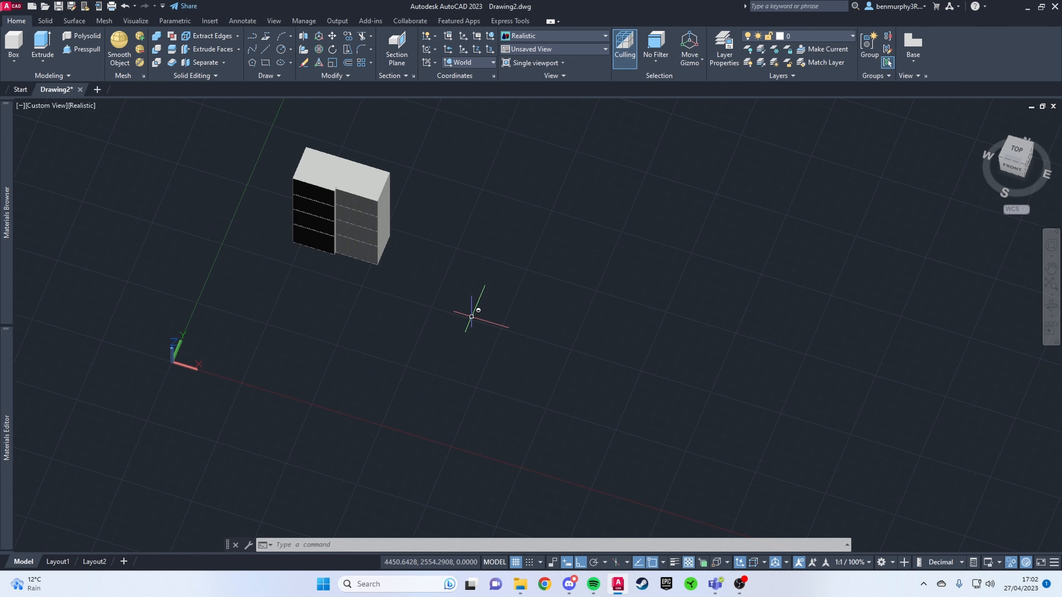
Window-select all parts of the wardrobe and combine them into a group
middle_click_drag(276, 197, 261, 171, "shift")
left_click(244, 146)
left_click(472, 293)
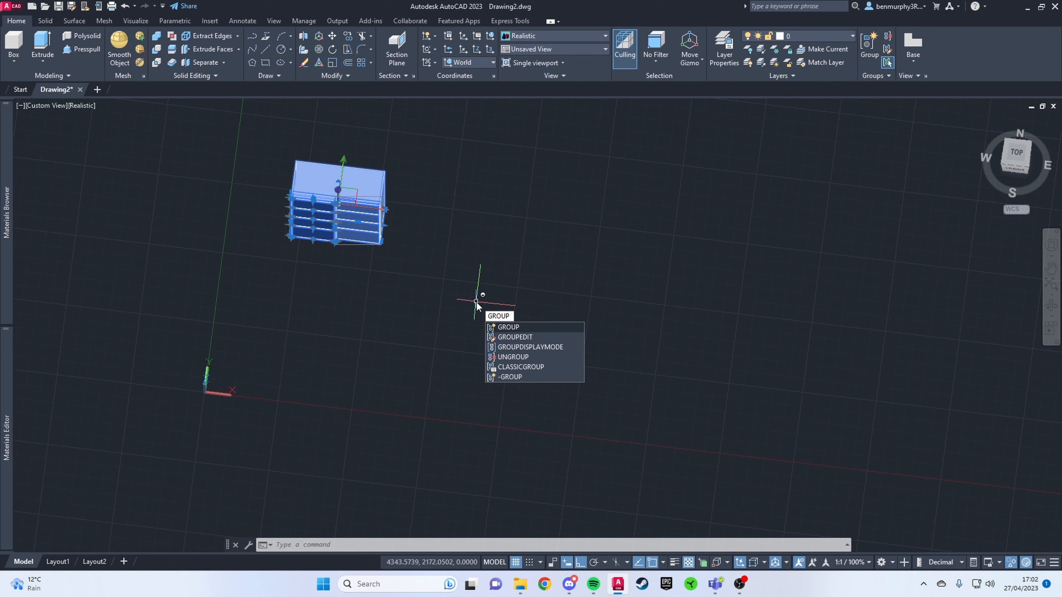
key("Return")
Unhide the floor box around the wardrobe
middle_click_drag(439, 275, 402, 251, "shift")
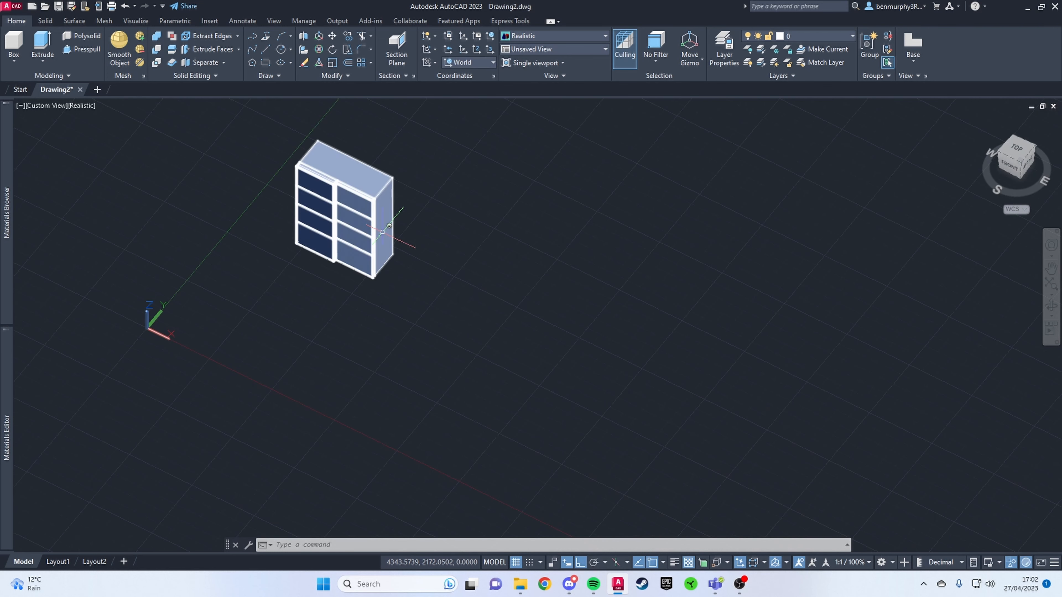
type("unhide")
key("Return")
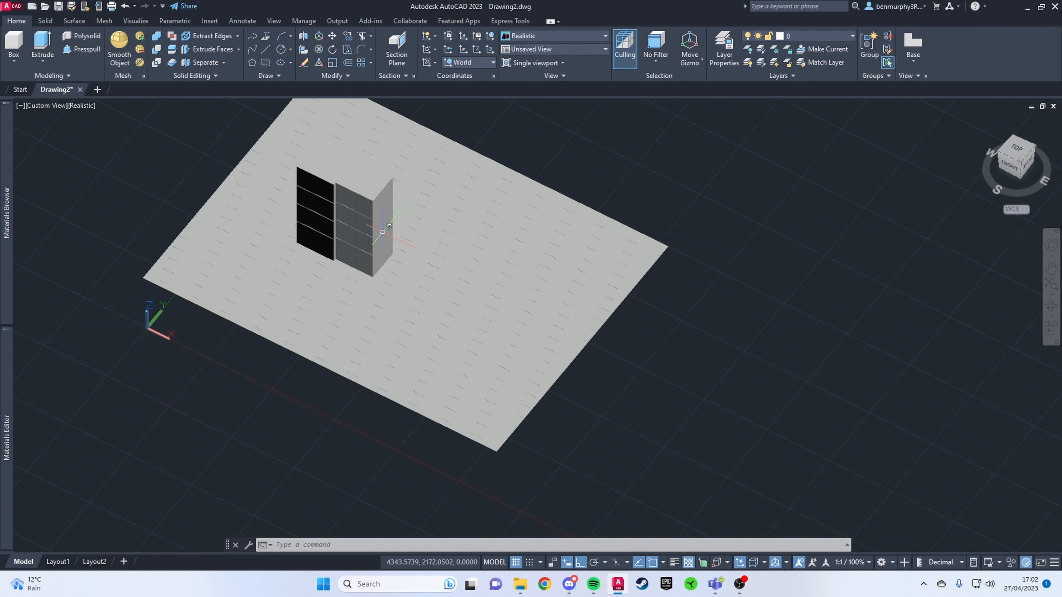
Move the wardrobe group vertically along the Z axis relative to the floor box
left_click(331, 186)
scroll(331, 187, "up", 4)
left_click(359, 216)
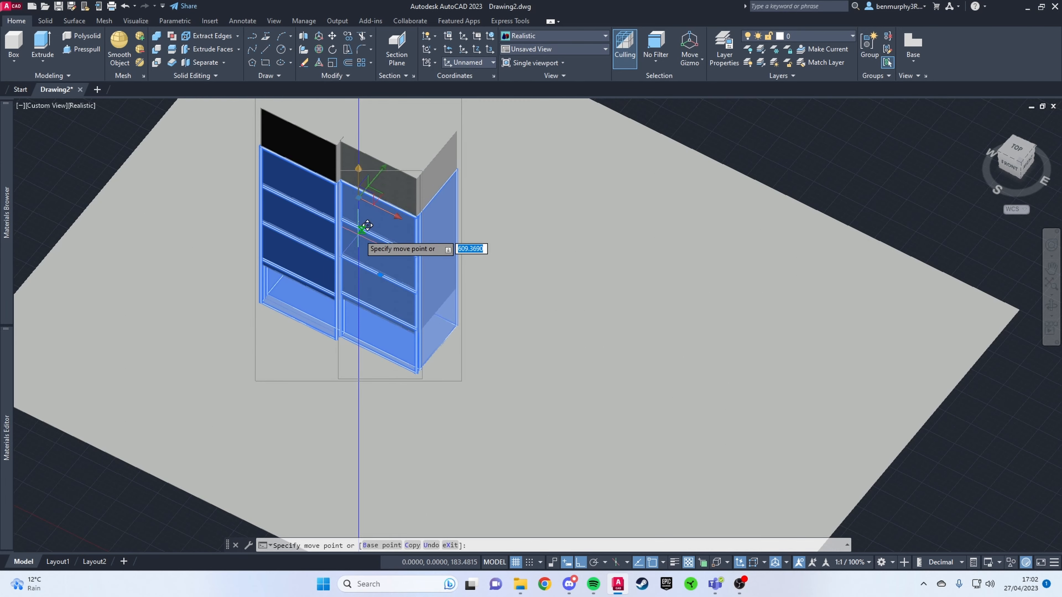
left_click(359, 223)
key("Escape")
scroll(358, 229, "down", 5)
middle_click_drag(358, 229, 283, 249, "shift")
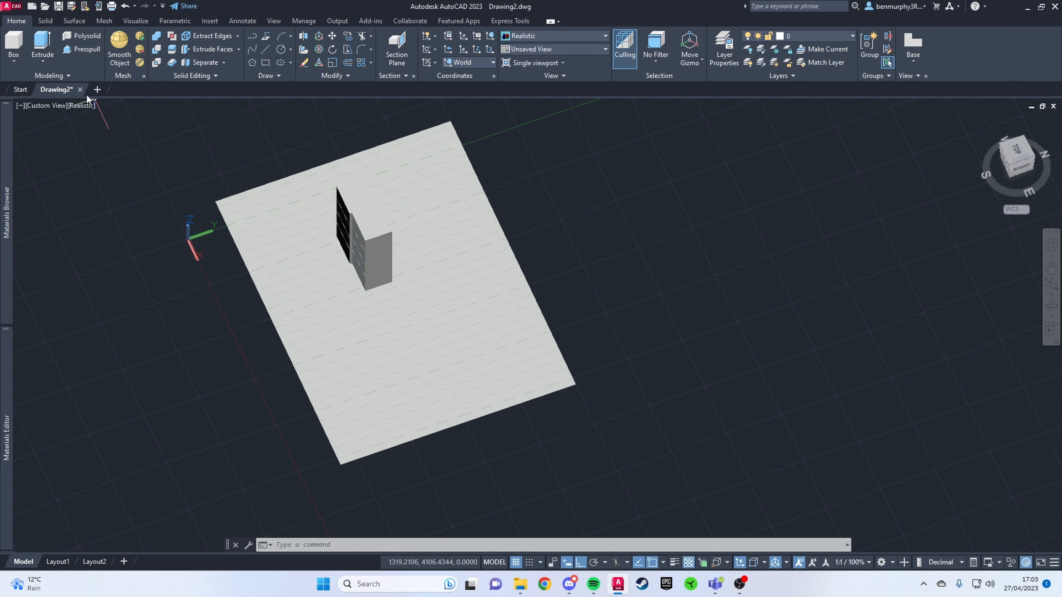
Draw a thin box as a wall about 2500 units high along one short edge of the floor
left_click(24, 42)
scroll(431, 152, "up", 5)
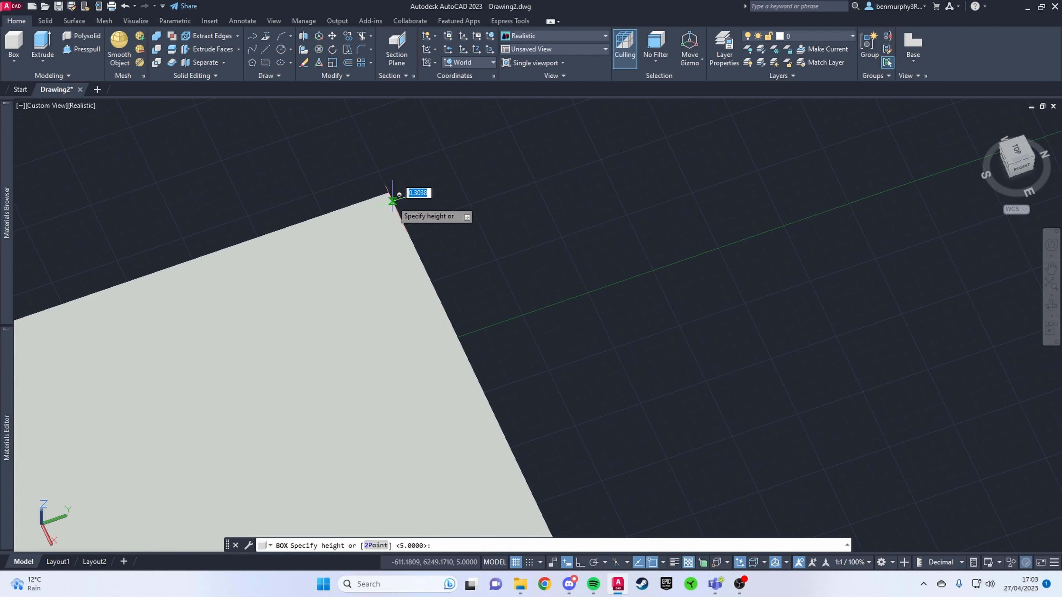
scroll(393, 201, "down", 5)
middle_click_drag(391, 195, 388, 143, "shift")
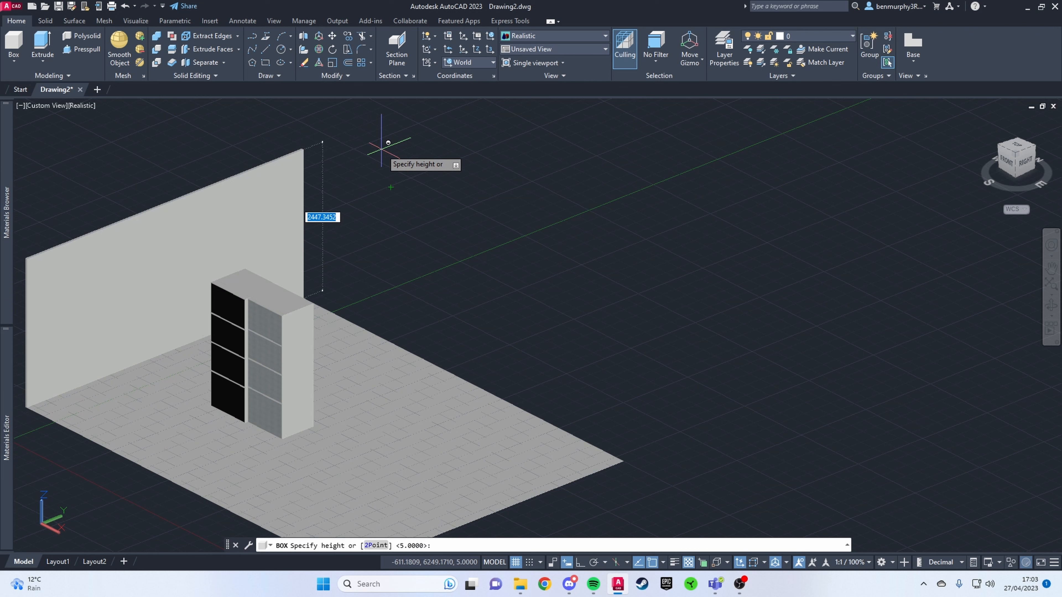
key("F8")
left_click(312, 144)
Draw a second thin wall box along the adjoining long edge of the floor, matching the first wall's height
left_click(13, 45)
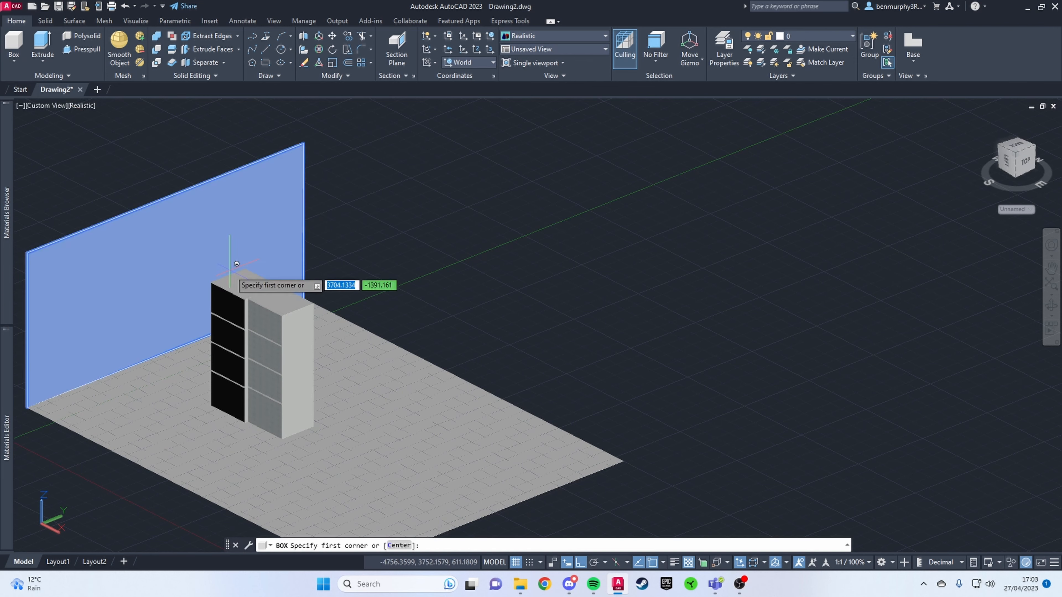
scroll(287, 291, "up", 3)
middle_click_drag(377, 341, 348, 365, "shift")
scroll(347, 365, "up", 3)
scroll(519, 268, "up", 2)
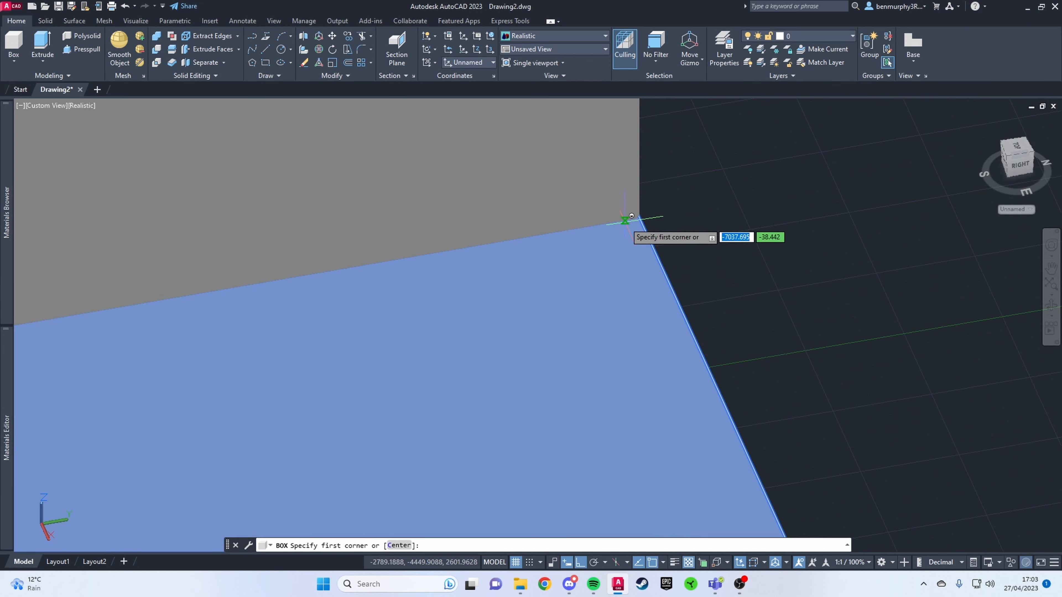
left_click(624, 220)
scroll(665, 318, "down", 5)
scroll(709, 376, "up", 3)
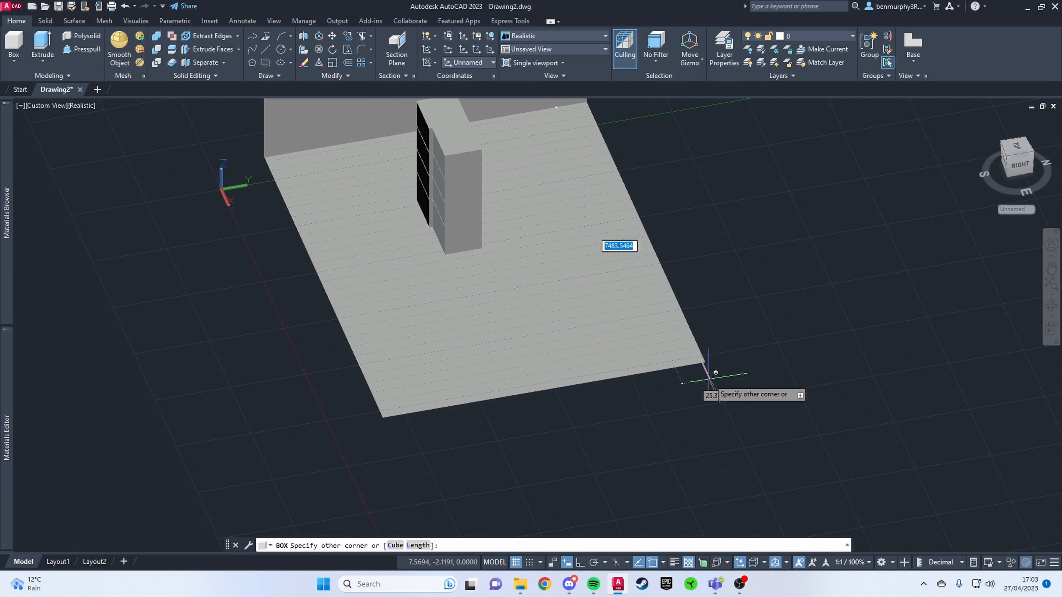
left_click(705, 361)
scroll(671, 339, "down", 3)
left_click(606, 220)
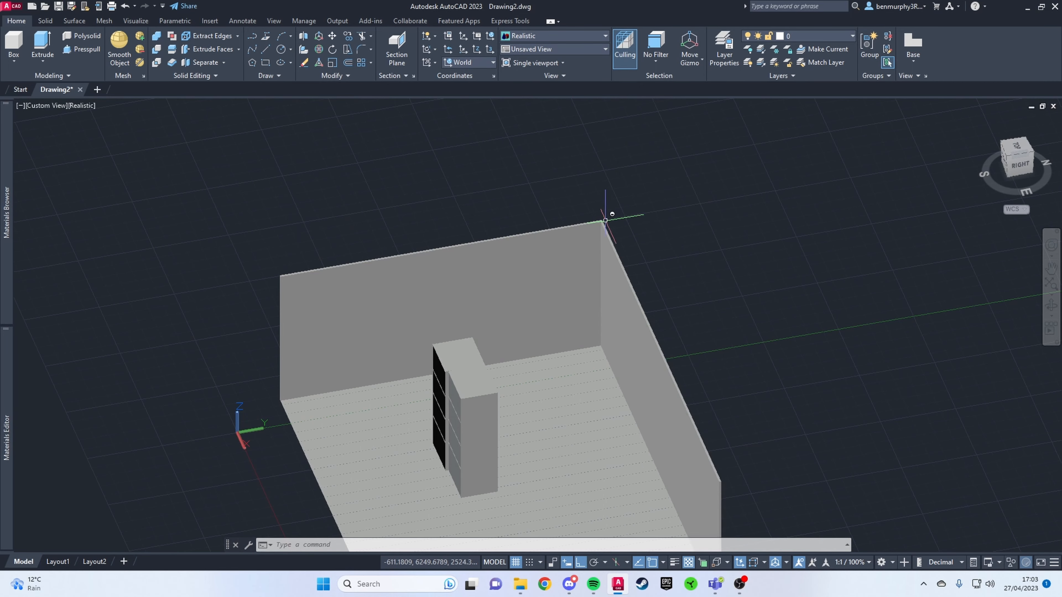
Move the wardrobe group across the floor toward the long back wall with Ortho off
middle_click_drag(606, 220, 676, 351, "shift")
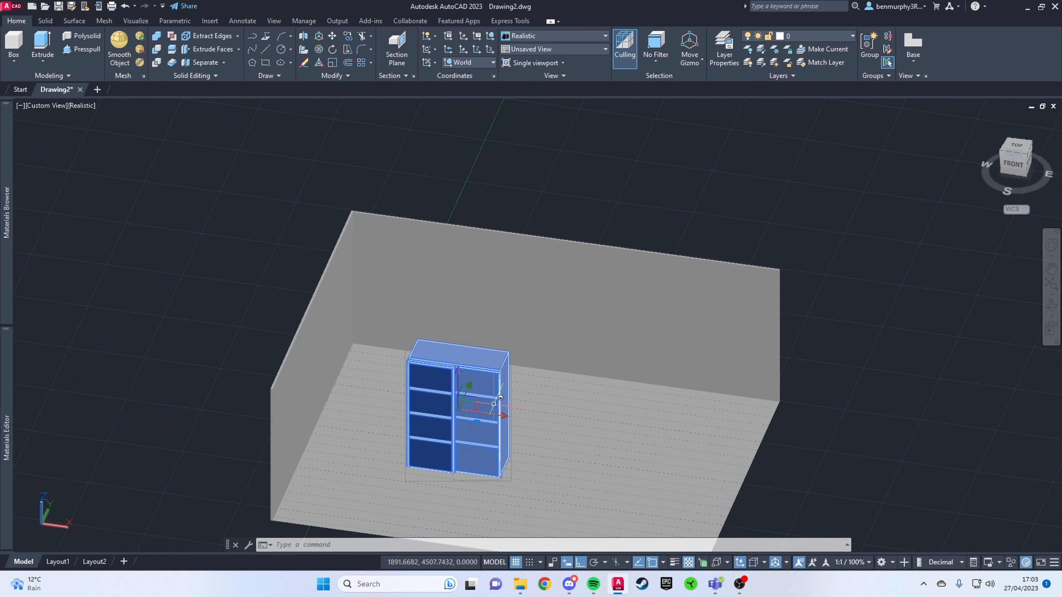
scroll(481, 416, "up", 3)
left_click(475, 420)
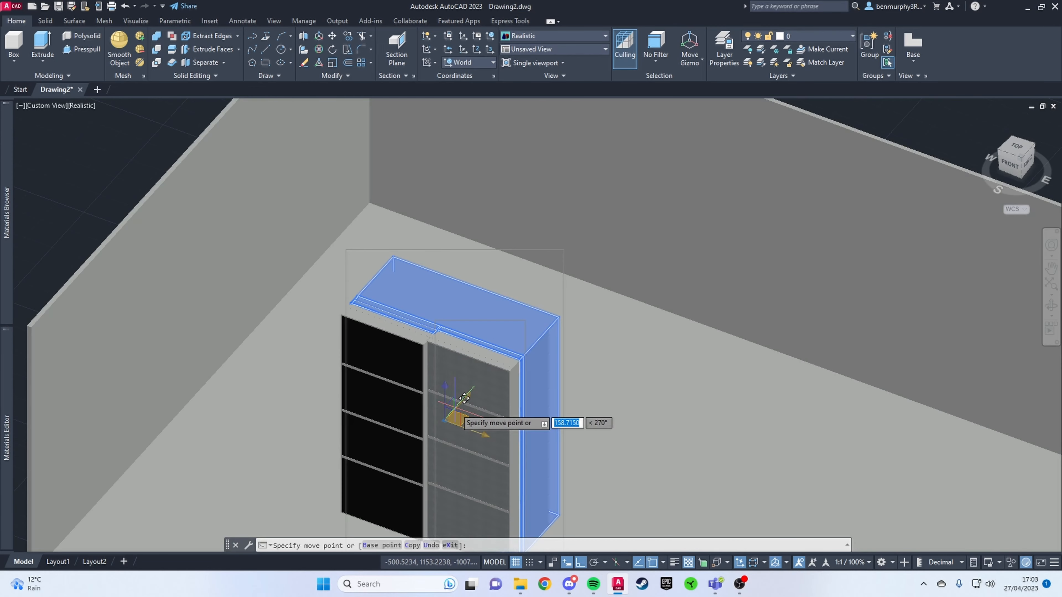
key("F8")
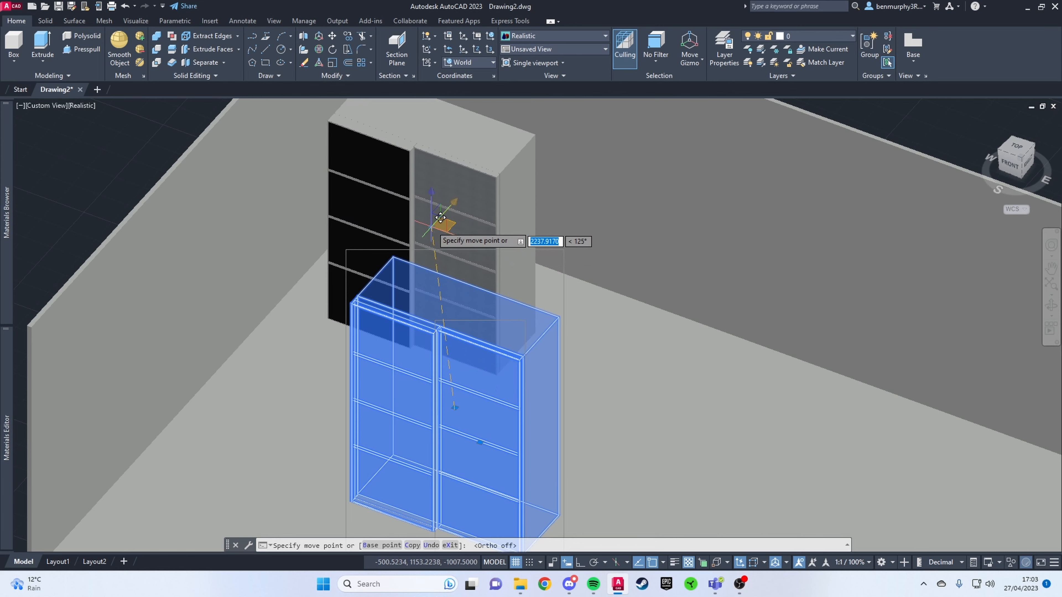
left_click(454, 331)
Frame the wardrobe from the front and render it in a window at 1920 x 1080 px Full HDTV with the High preset
middle_click_drag(456, 353, 526, 364, "shift")
scroll(453, 267, "up", 3)
scroll(537, 424, "down", 5)
scroll(513, 386, "up", 2)
scroll(513, 384, "up", 2)
left_click(142, 21)
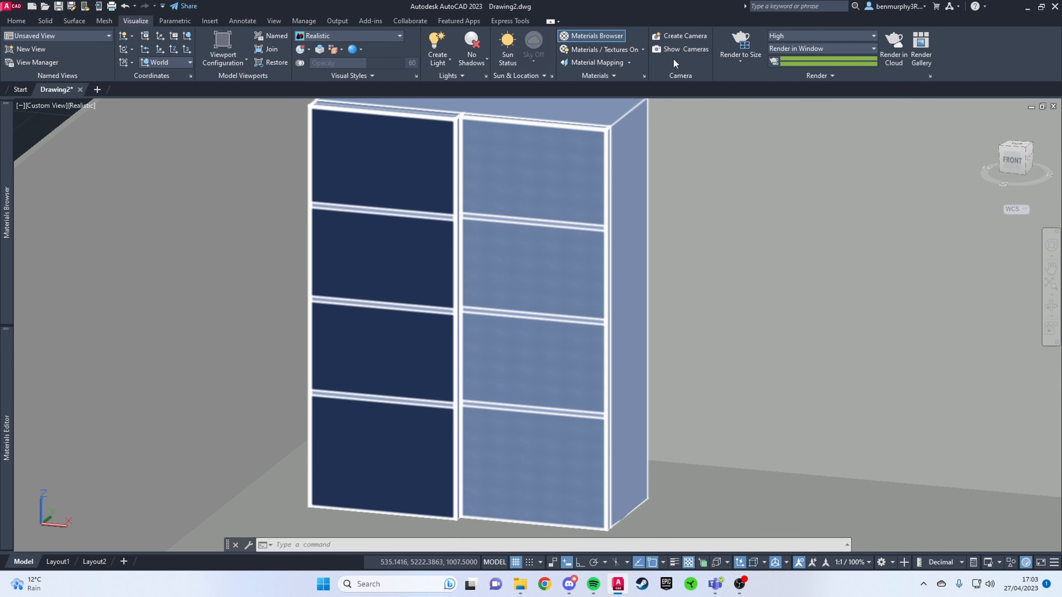
left_click(740, 44)
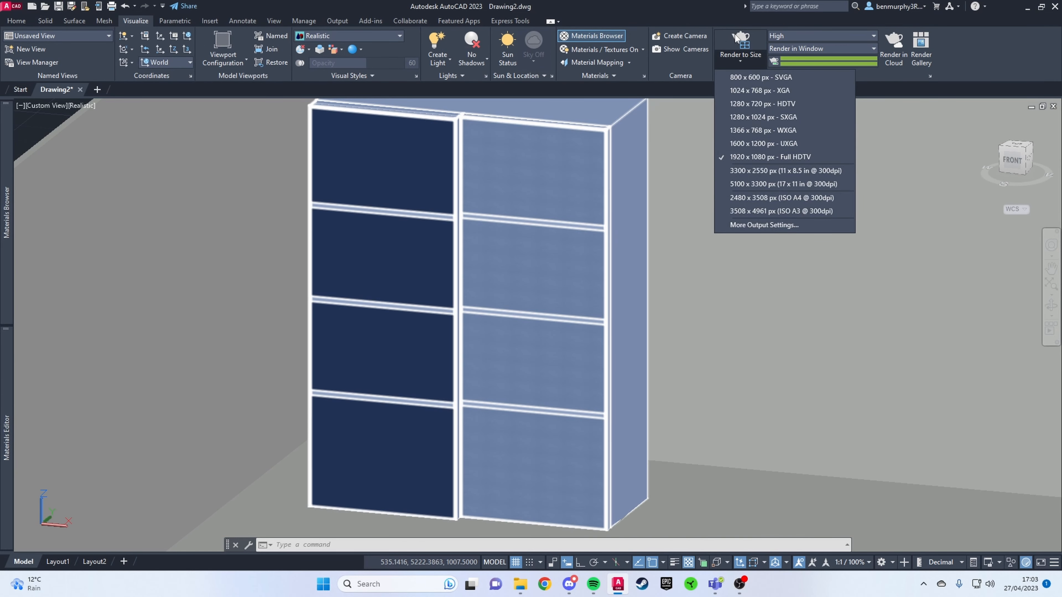
left_click(741, 157)
left_click(801, 37)
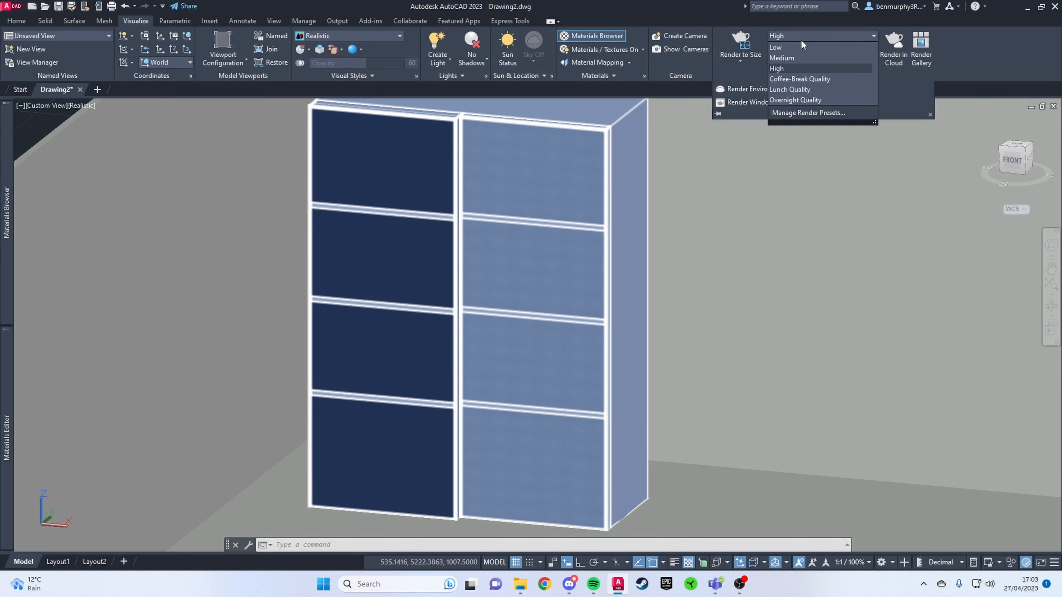
left_click(800, 69)
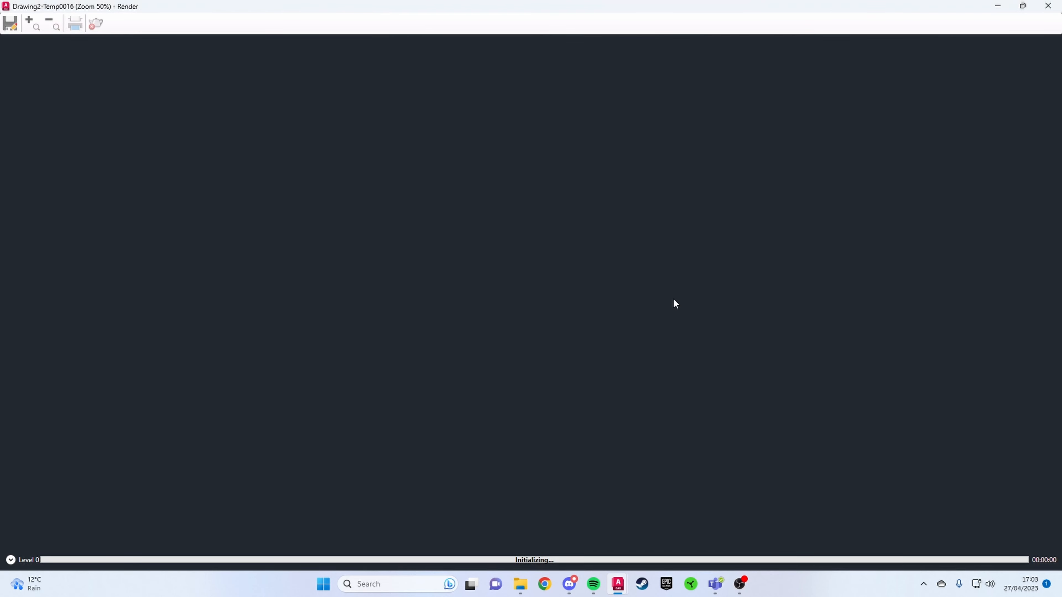